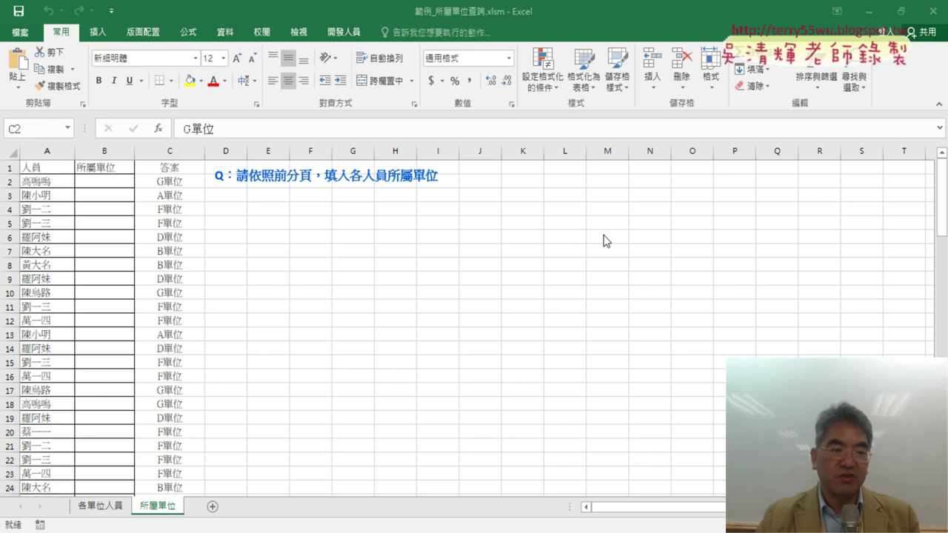
Step: Look over the 各單位人員 unit table, selecting the A單位 and B單位 member lists
left_click(91, 508)
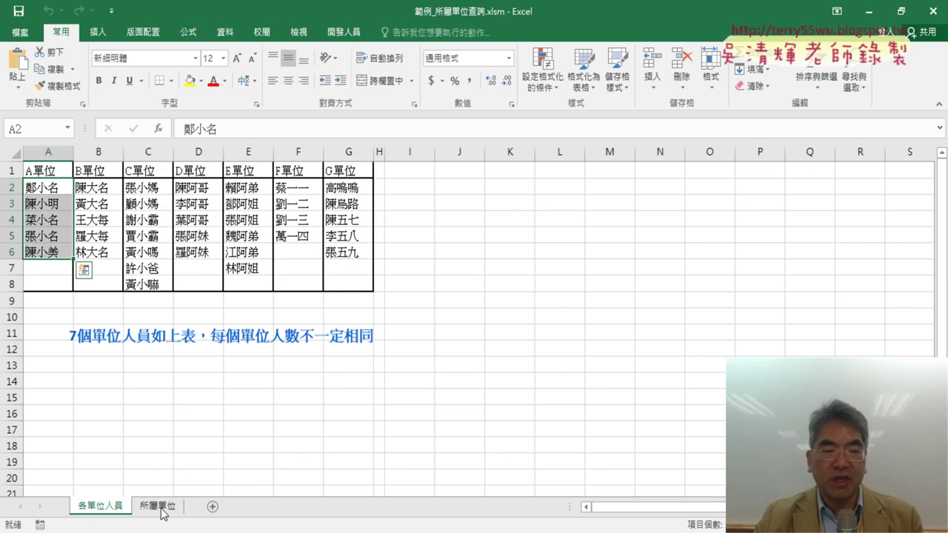
left_click(92, 220)
left_click(49, 172)
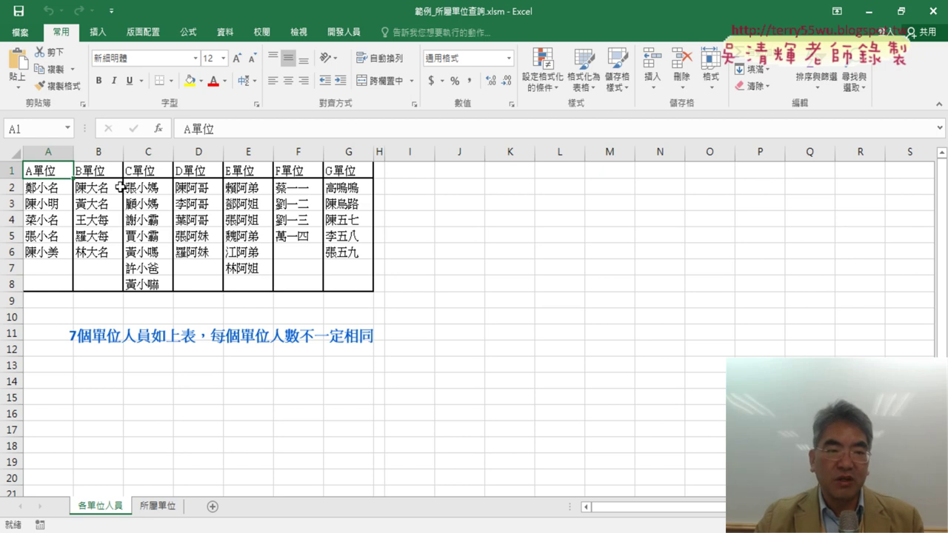
left_click(54, 153)
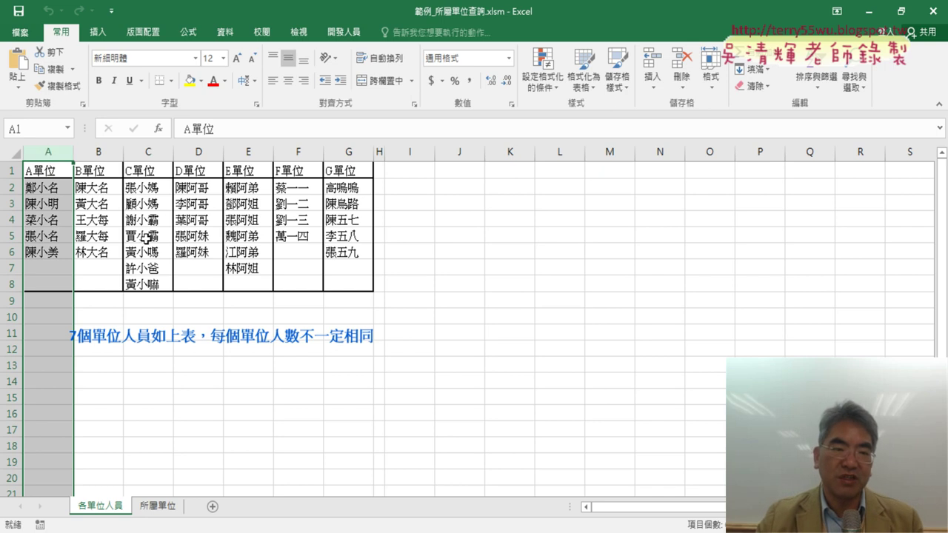
left_click(47, 189)
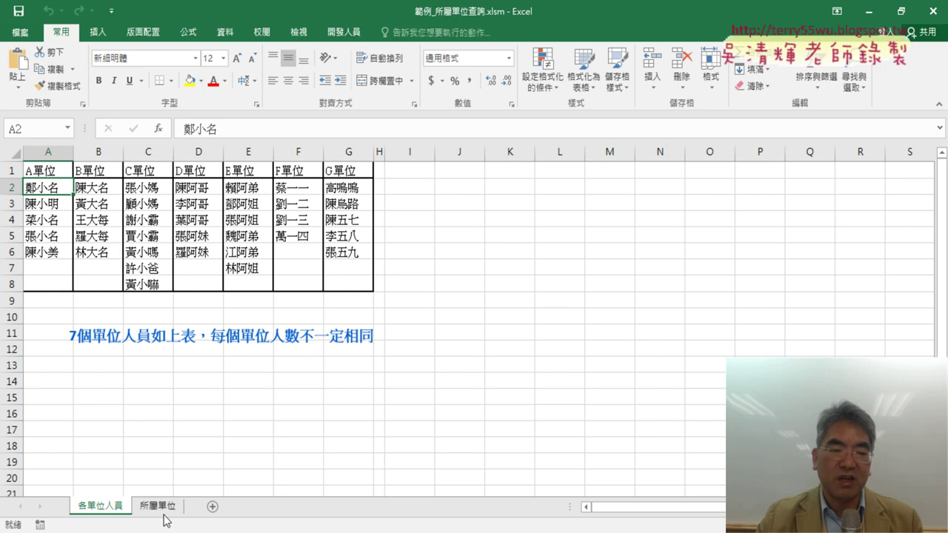
left_click(49, 171)
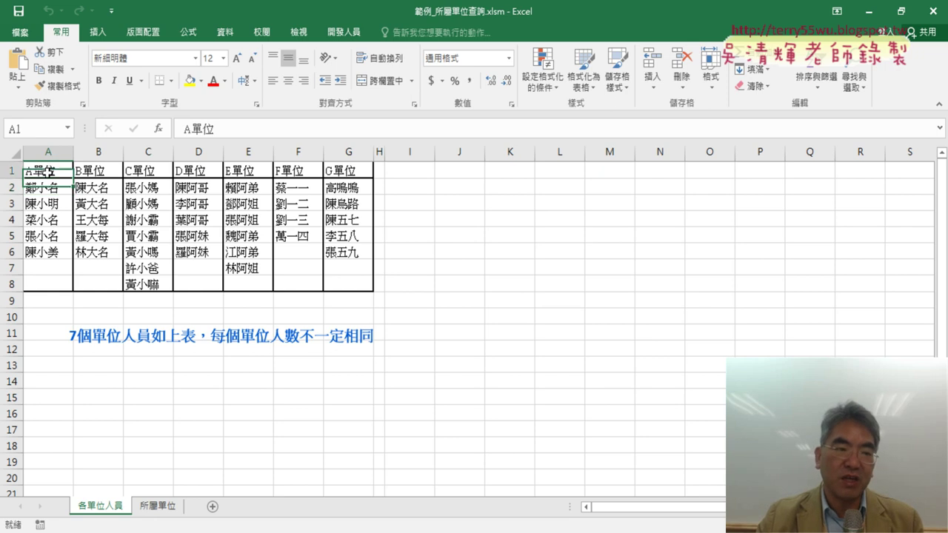
left_click_drag(46, 187, 48, 253)
left_click(89, 170)
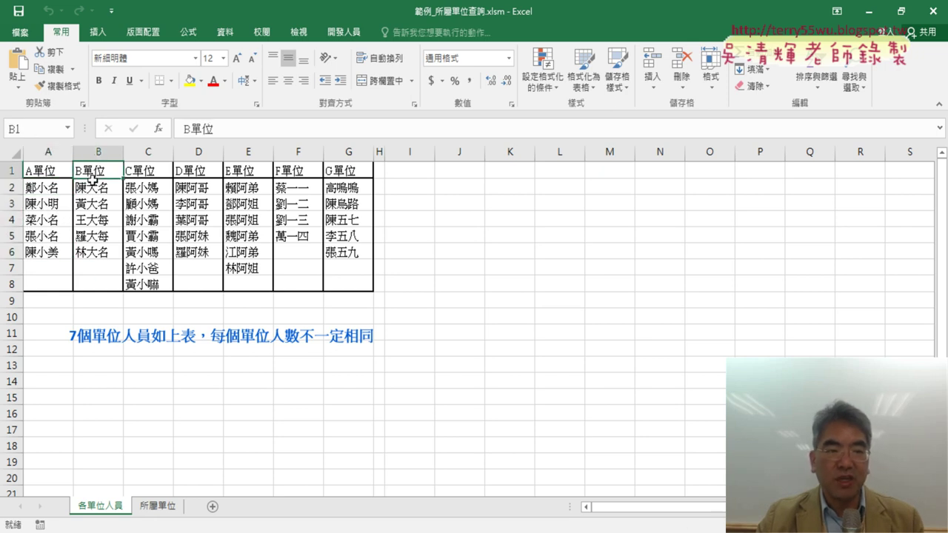
left_click_drag(90, 187, 100, 252)
left_click(148, 170)
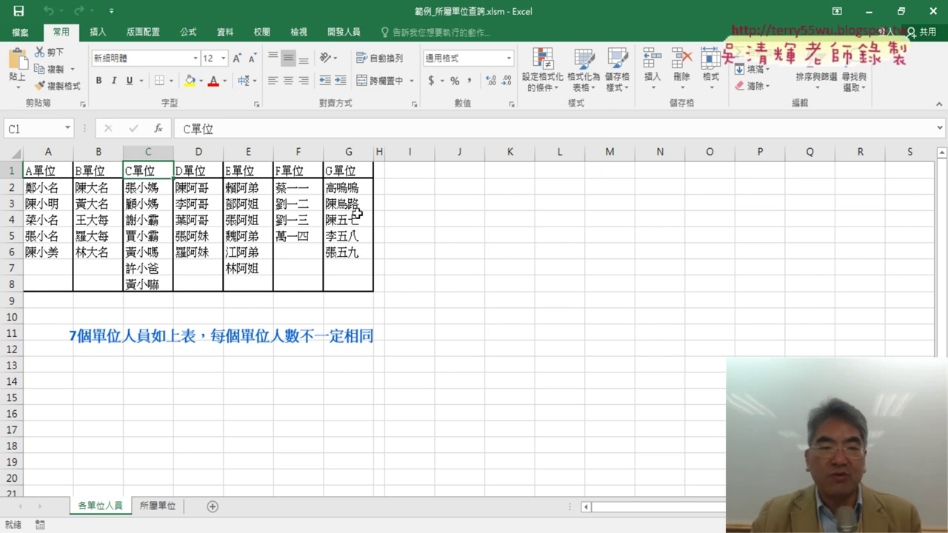
Step: Find that 高鳴鳴 from the 所屬單位 list belongs to the G單位 column
left_click(158, 507)
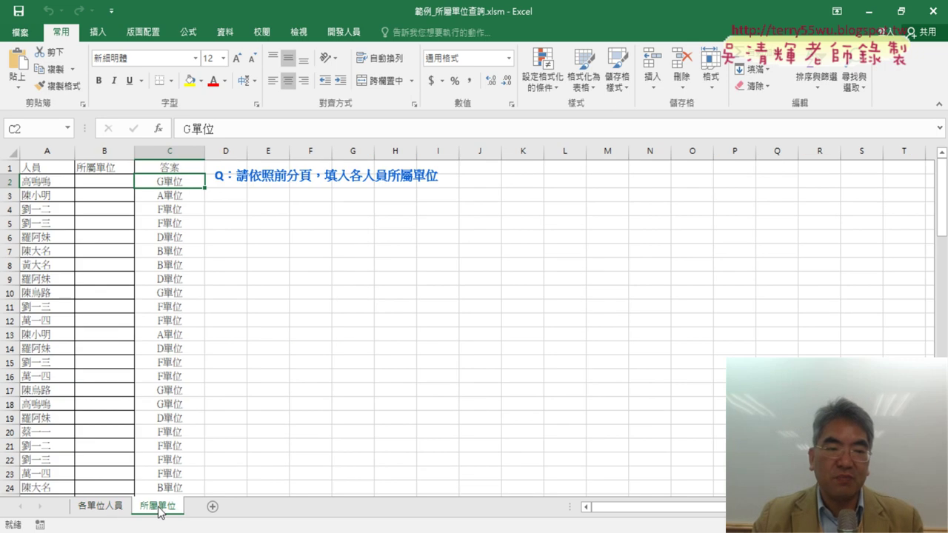
left_click(47, 182)
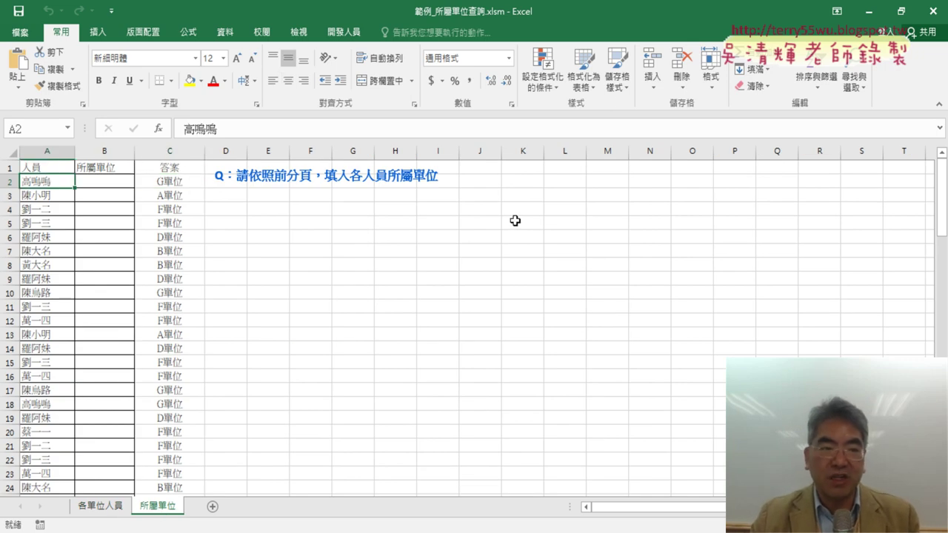
left_click(115, 185)
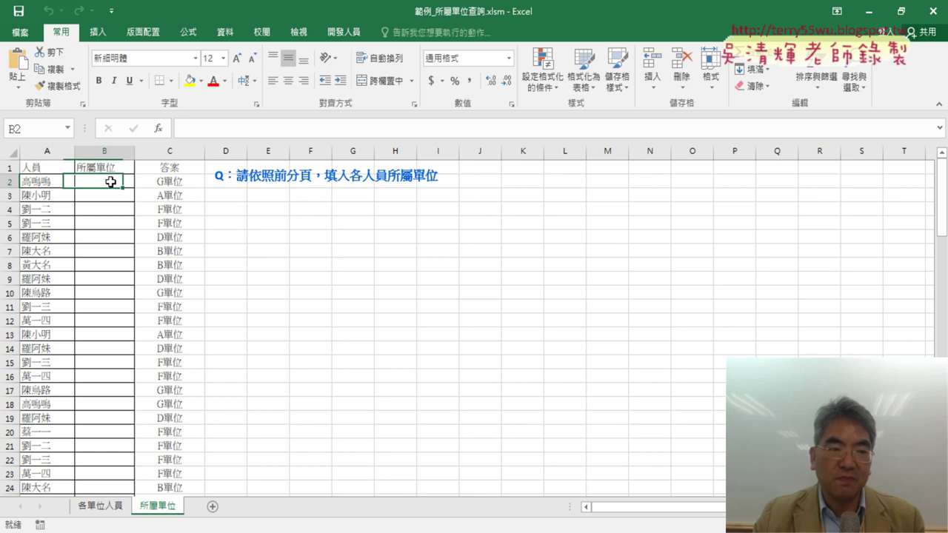
left_click(111, 511)
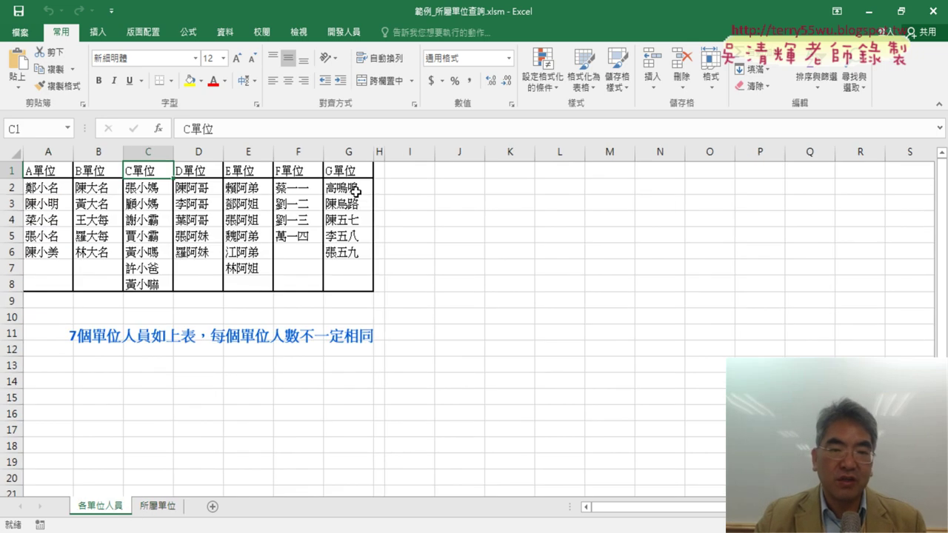
left_click(354, 187)
left_click(348, 169)
Step: Confirm 陳小明 is listed under A單位, then select the whole unit table A2:G8
left_click(153, 510)
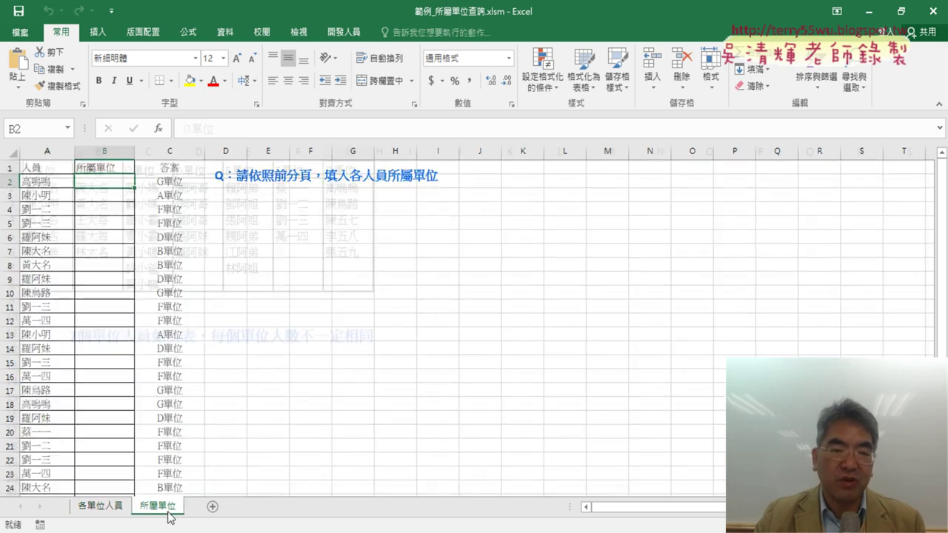
left_click(47, 195)
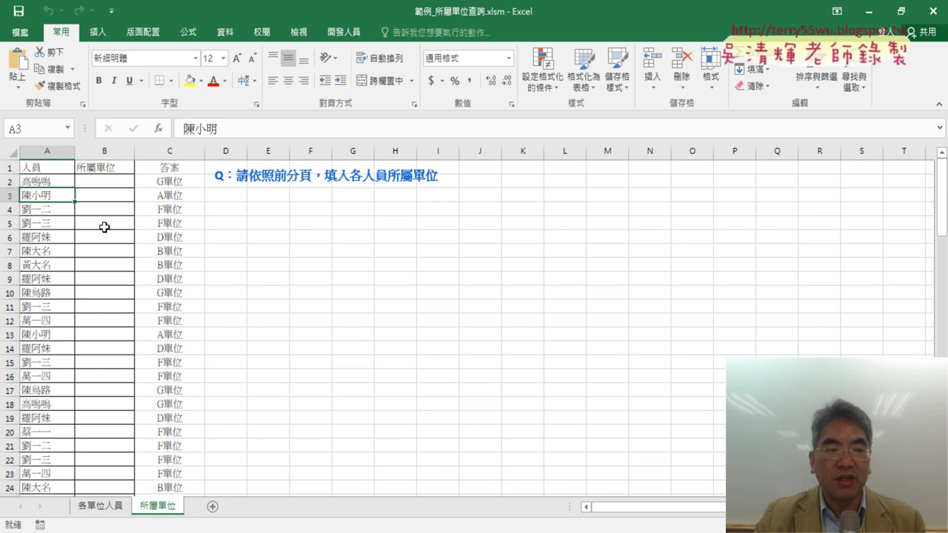
left_click(101, 508)
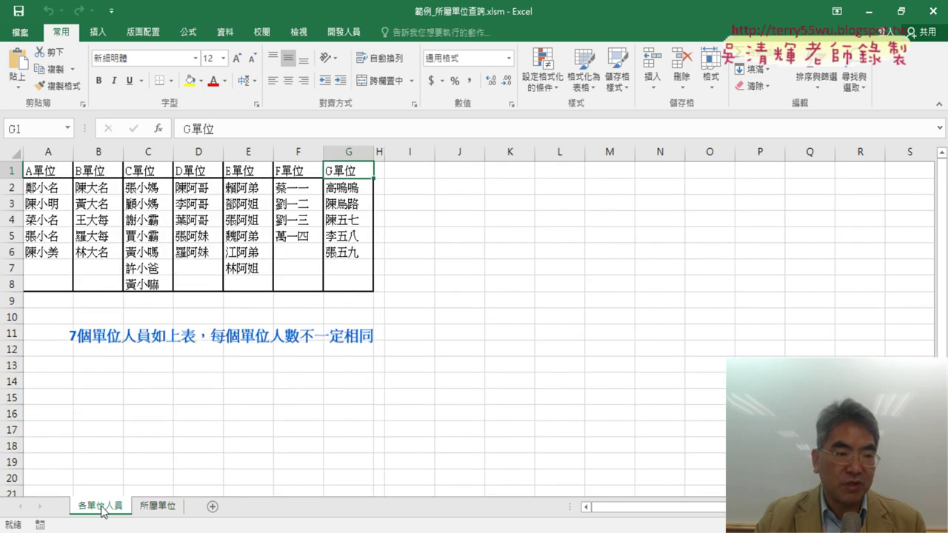
left_click(43, 204)
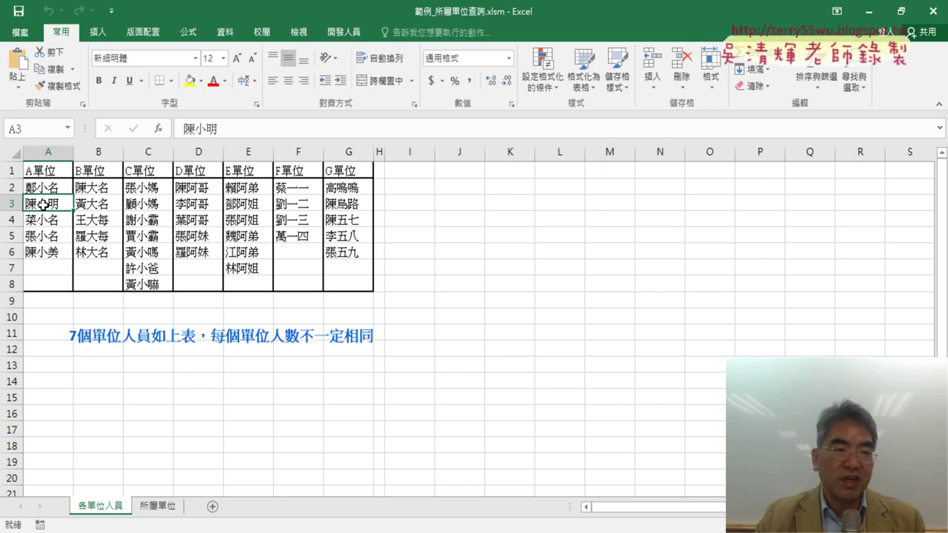
left_click(43, 170)
left_click(157, 506)
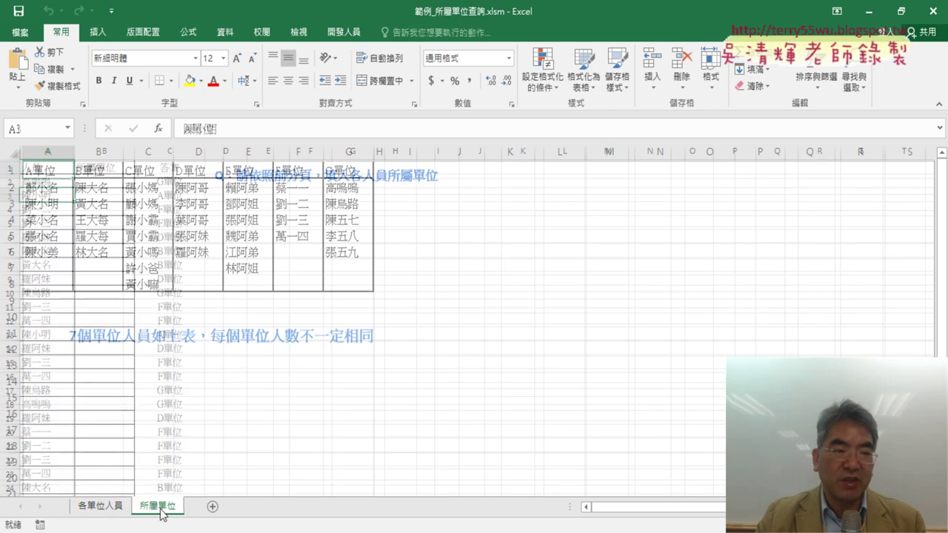
left_click(105, 193)
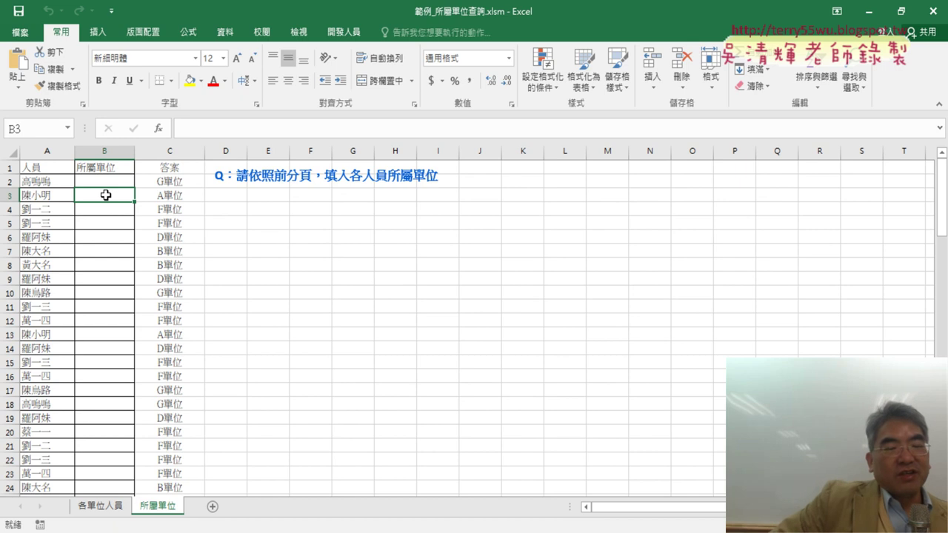
left_click(55, 195)
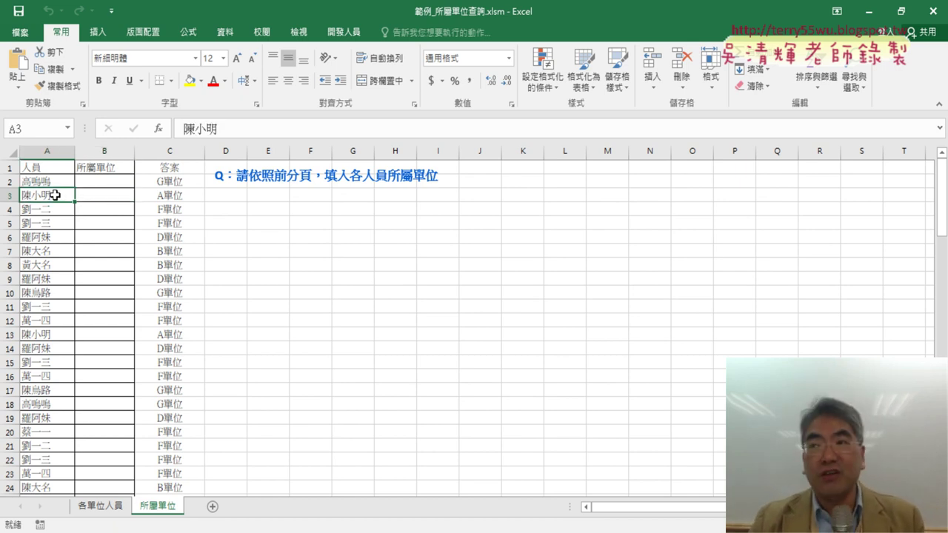
left_click(106, 510)
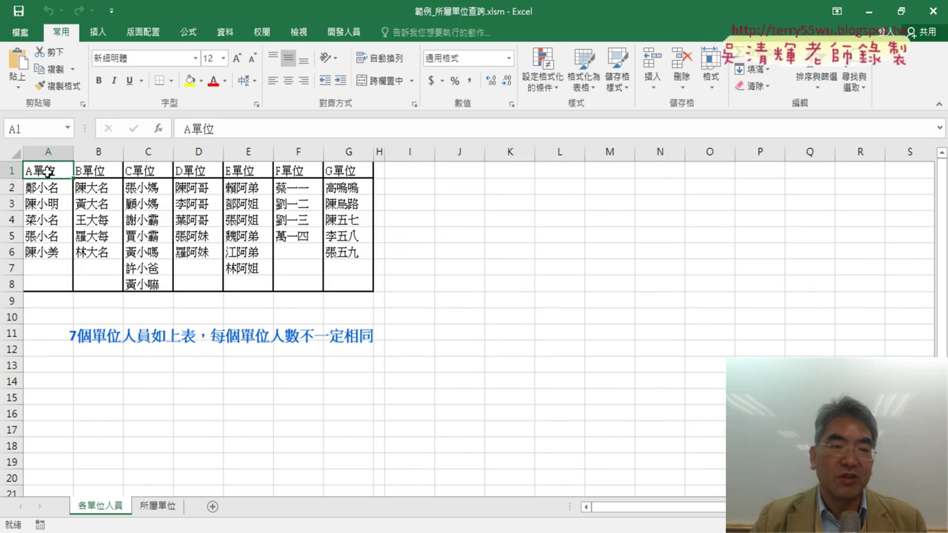
left_click_drag(42, 187, 350, 274)
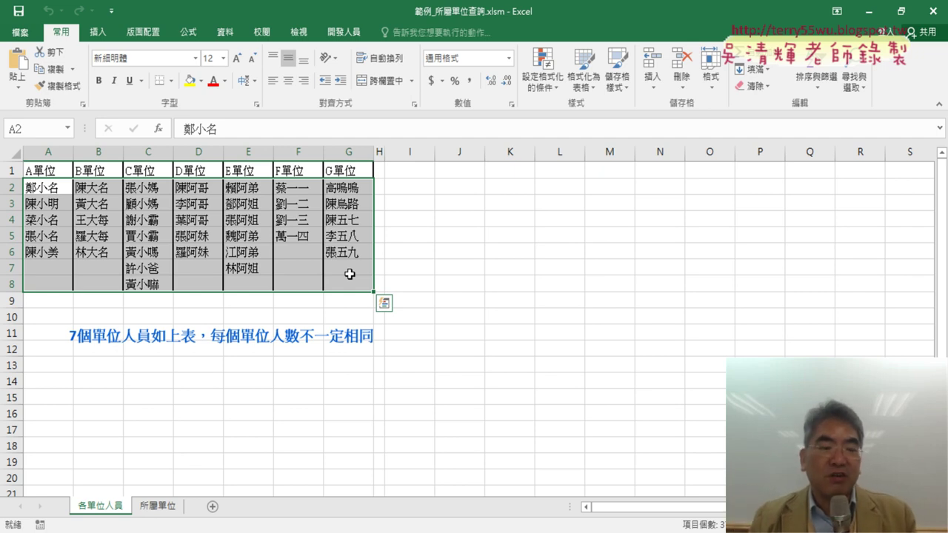
Step: Copy the 人員 heading from 所屬單位 cell A1 into cell I1 of 各單位人員
left_click(162, 508)
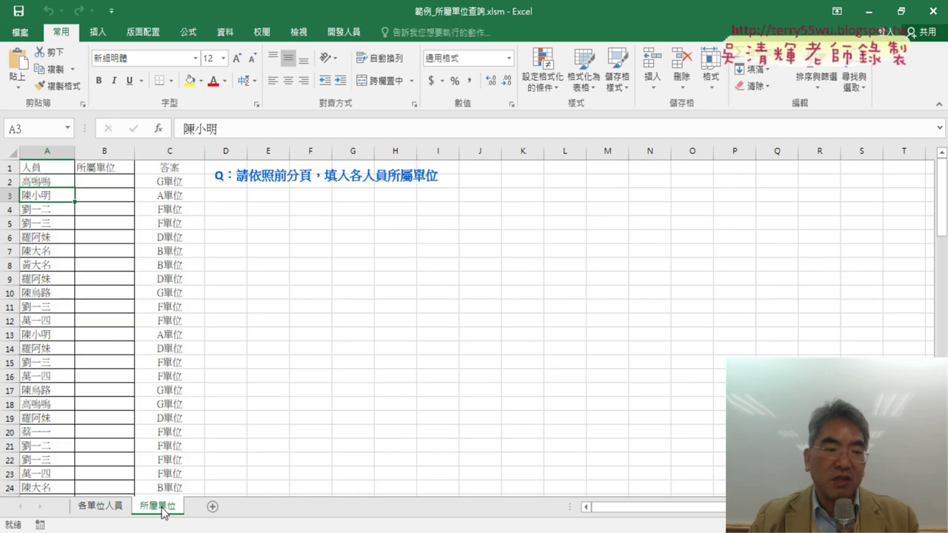
left_click(56, 151)
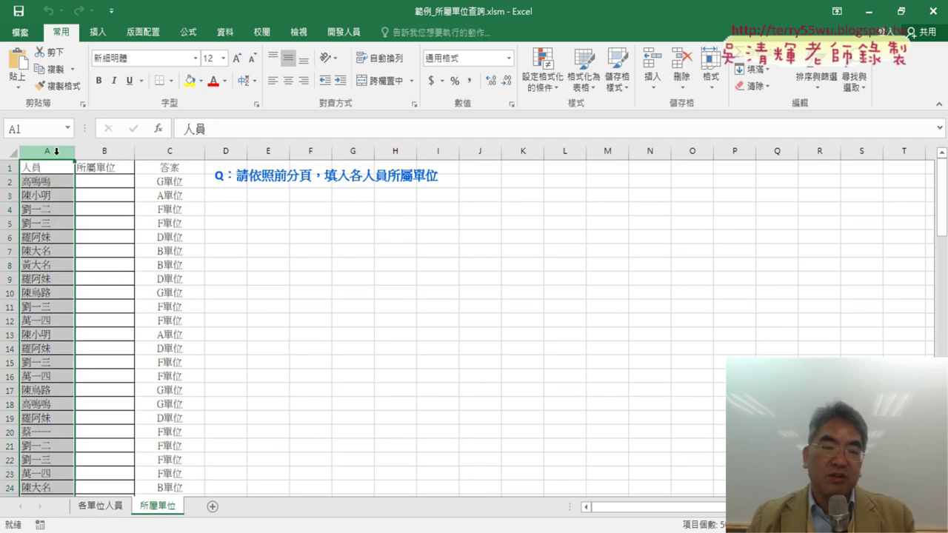
left_click(92, 506)
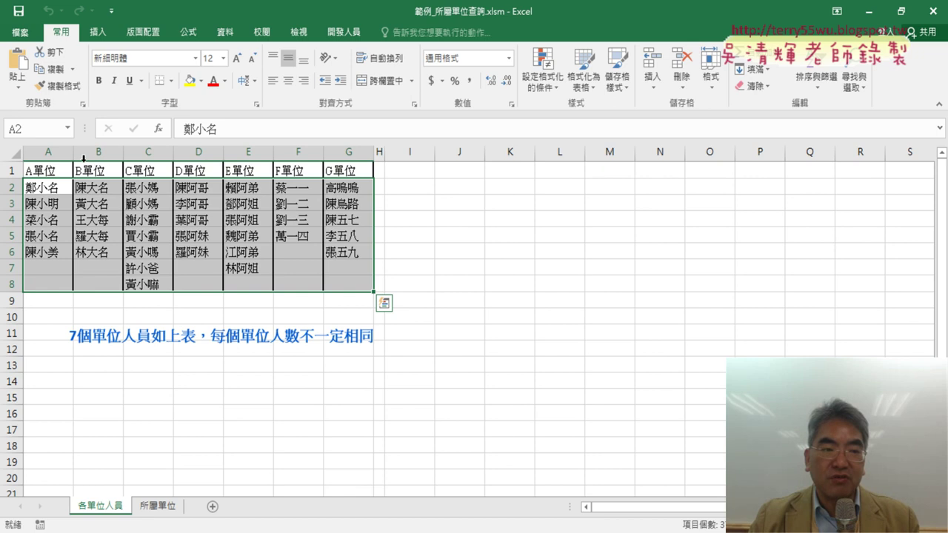
left_click(160, 507)
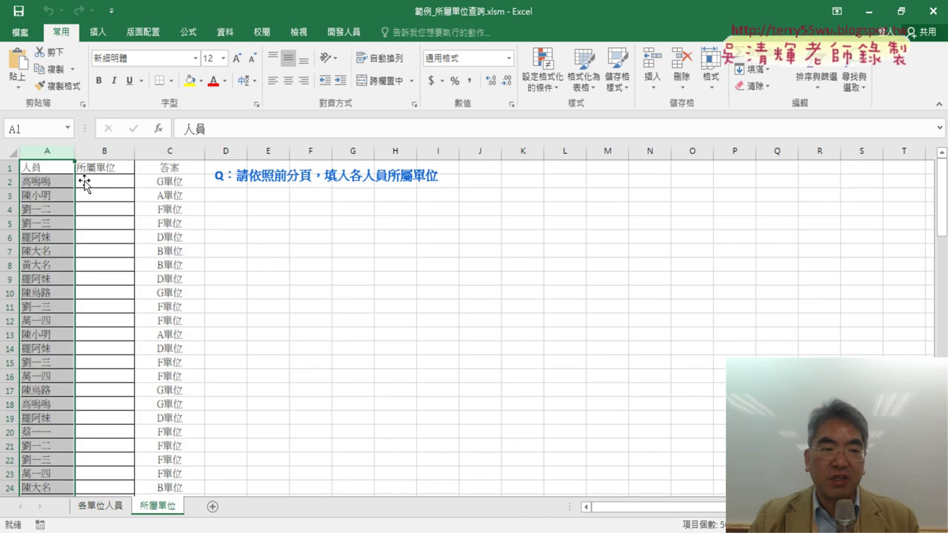
left_click(58, 170)
key("ctrl+c")
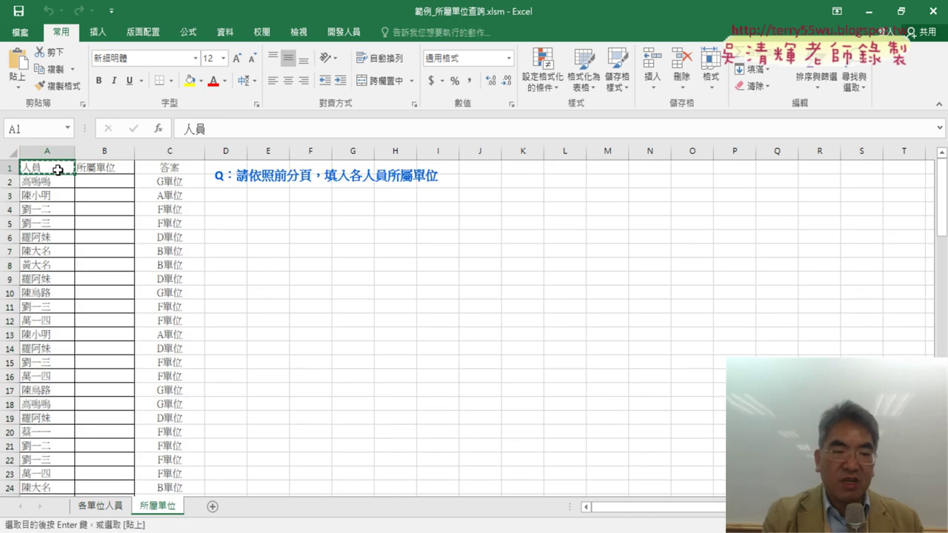
left_click(94, 506)
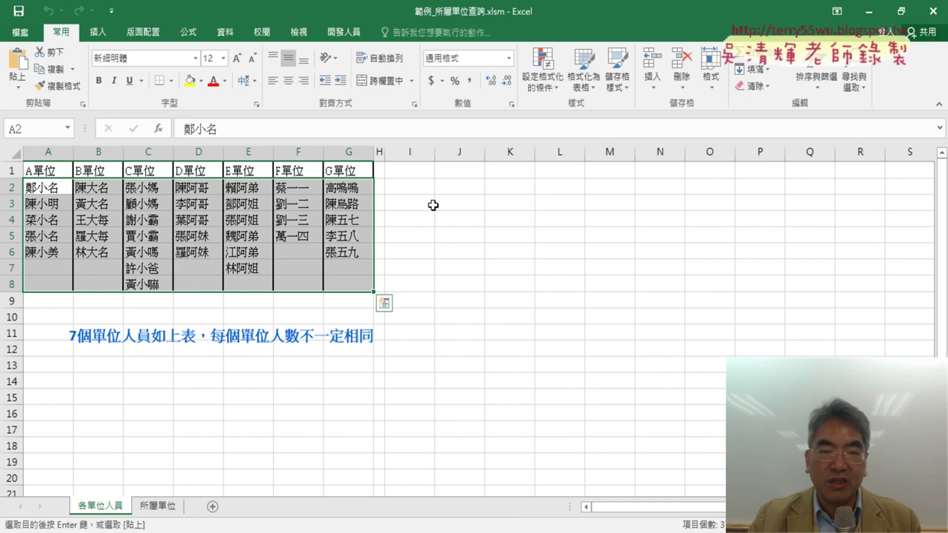
left_click(382, 147)
left_click(427, 172)
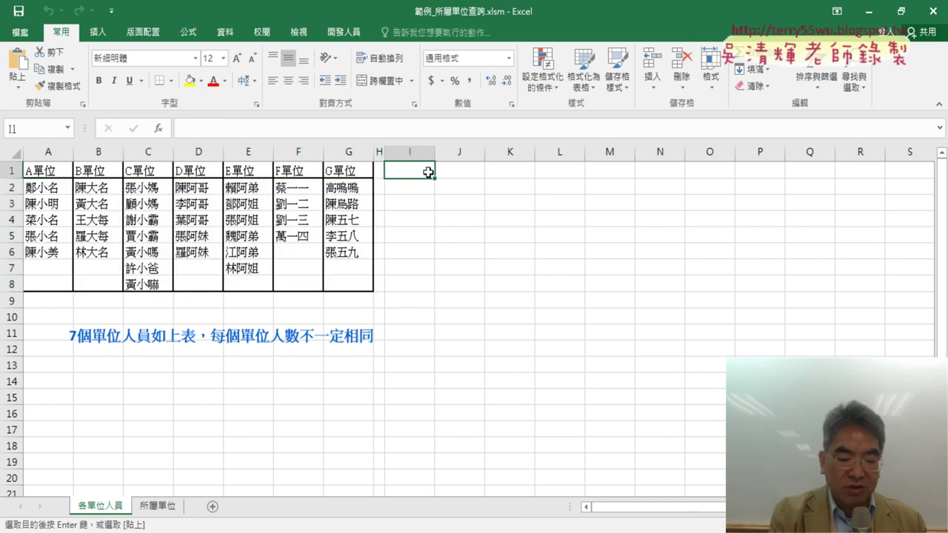
key("ctrl+v")
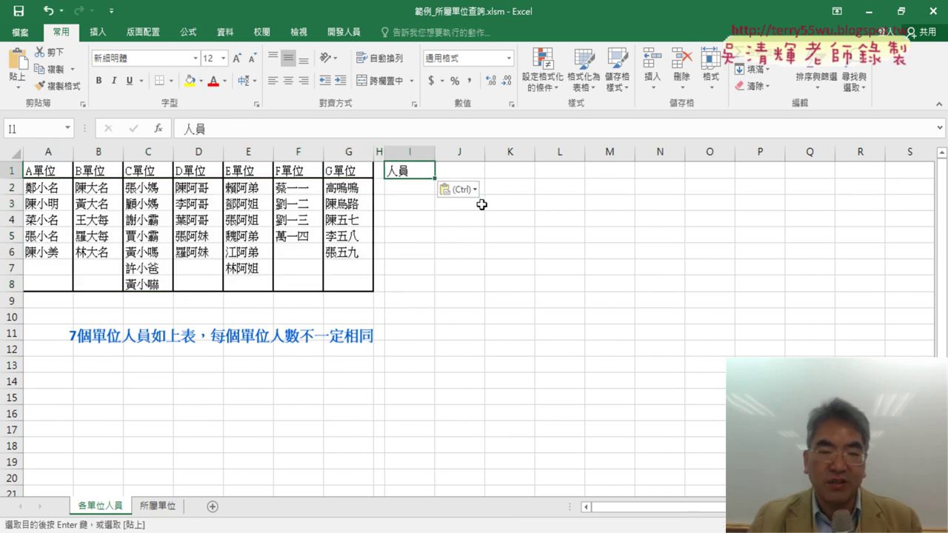
left_click(448, 189)
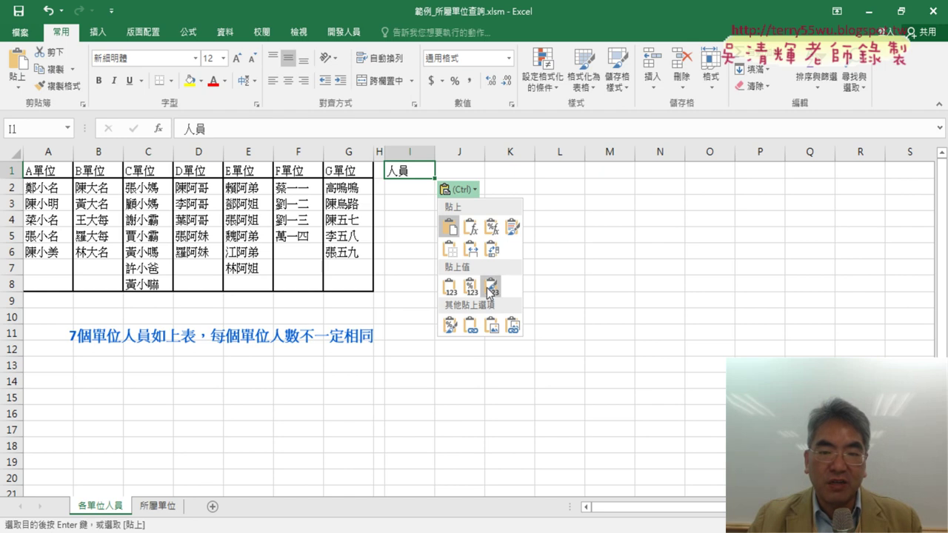
left_click(449, 288)
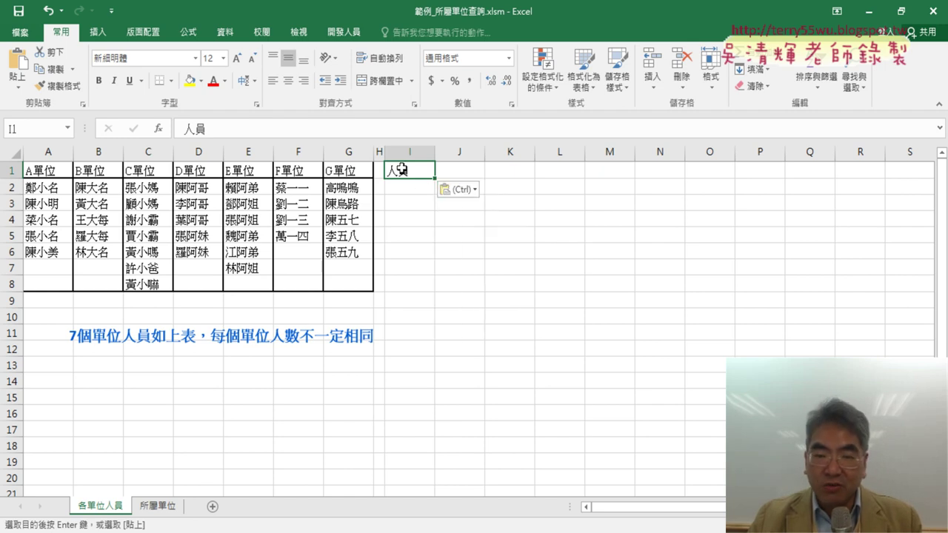
Step: Copy the text 單位 from the G單位 heading in G1 into cell J1
left_click(460, 174)
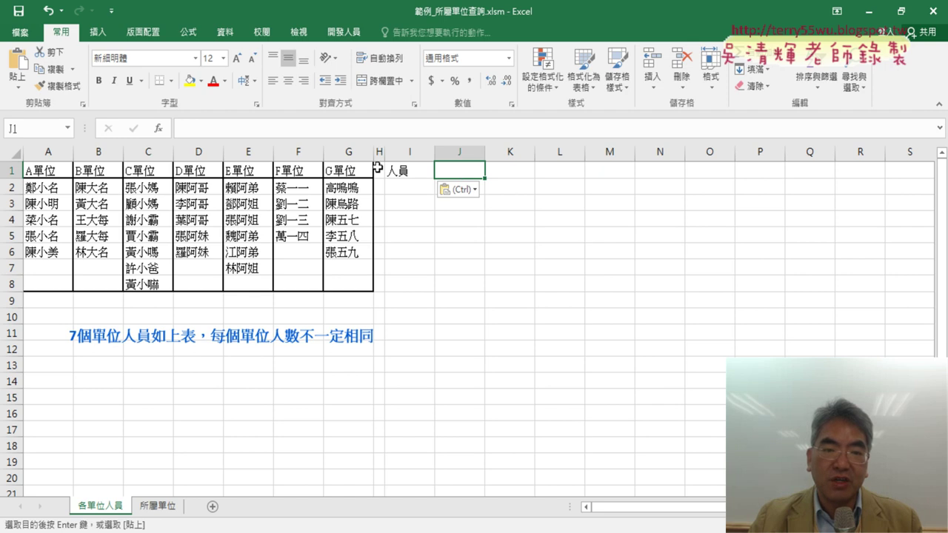
double_click(334, 171)
left_click_drag(333, 170, 360, 171)
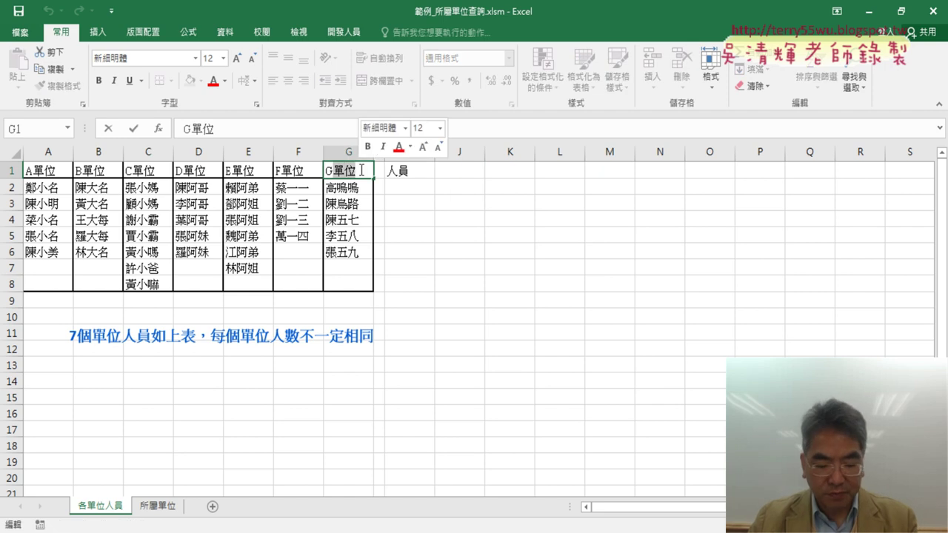
key("ctrl+c")
left_click(460, 173)
key("ctrl+v")
left_click(506, 199)
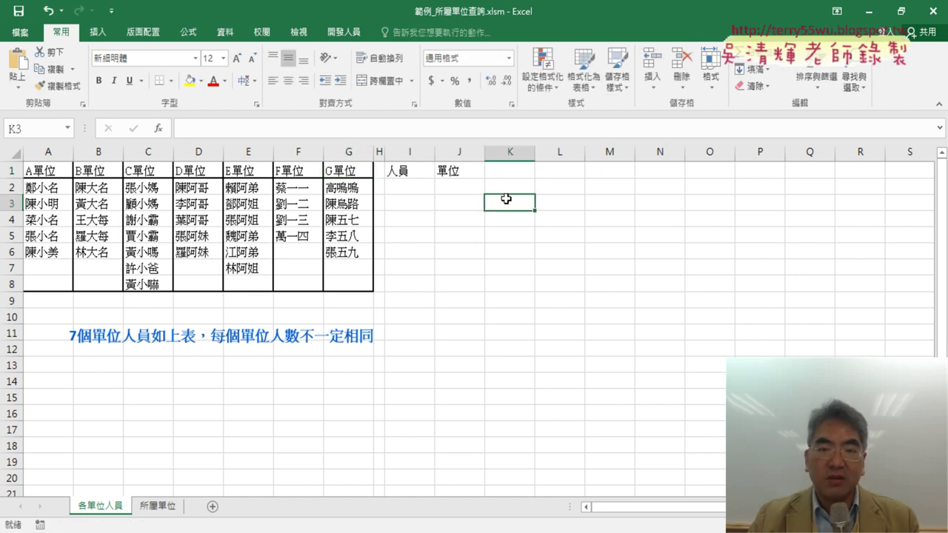
Step: Compare the new I1:J1 headers against the A1:G8 unit table
left_click_drag(407, 174, 444, 170)
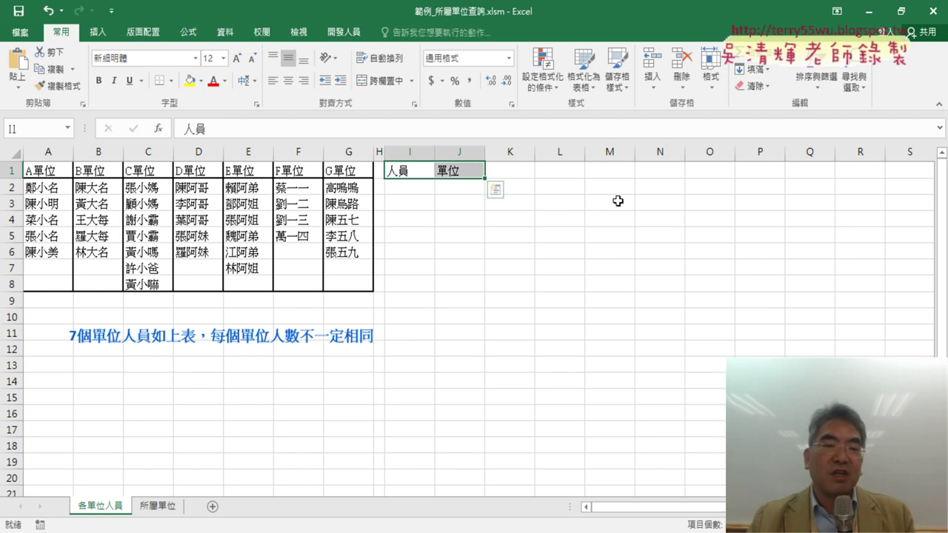
left_click(408, 152)
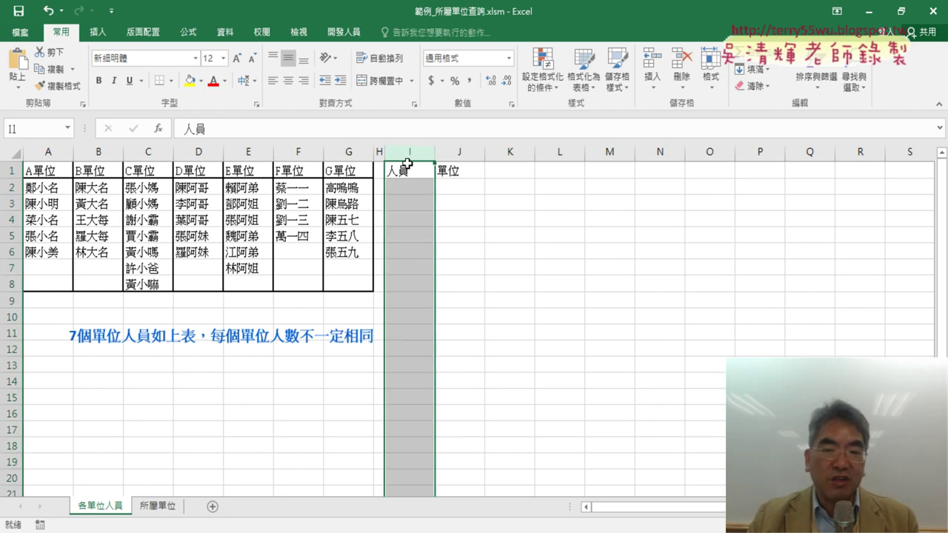
left_click(465, 184)
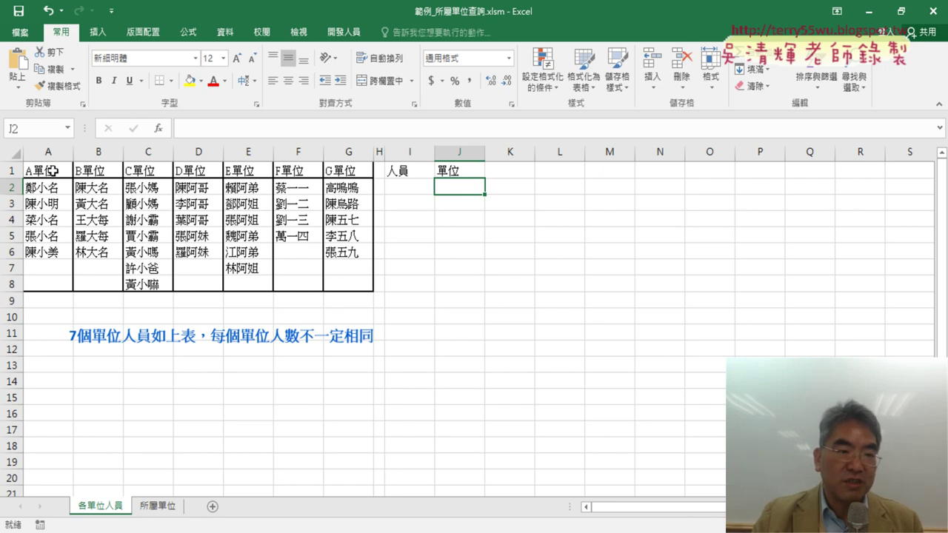
left_click_drag(52, 171, 348, 286)
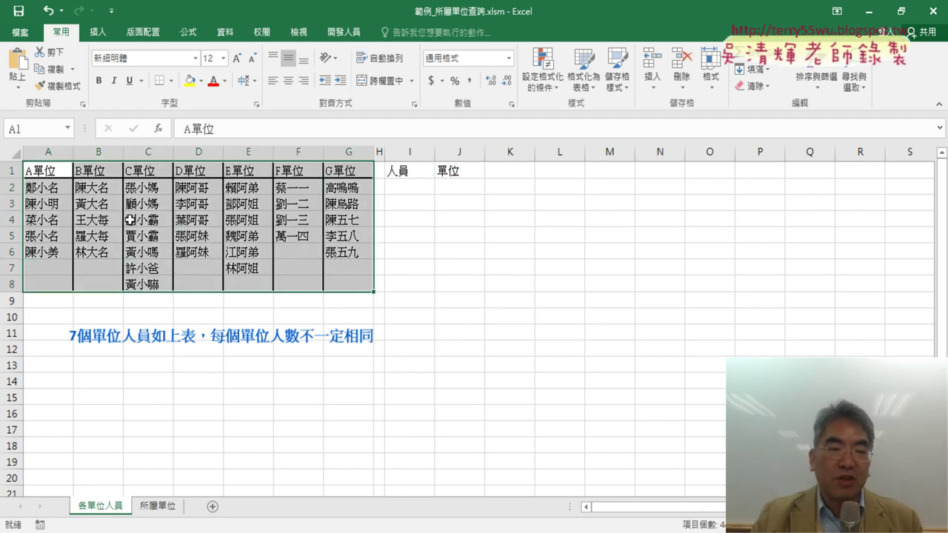
left_click_drag(423, 171, 442, 171)
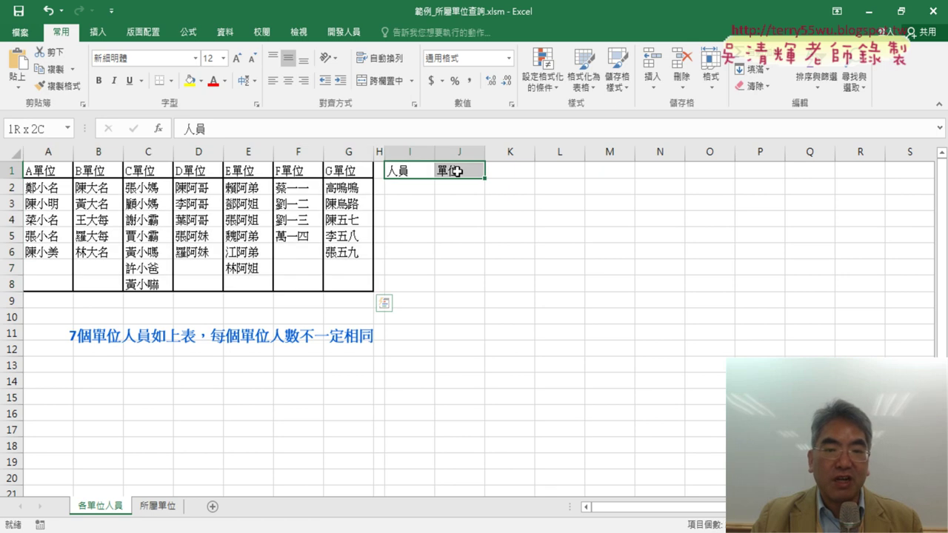
left_click(413, 172)
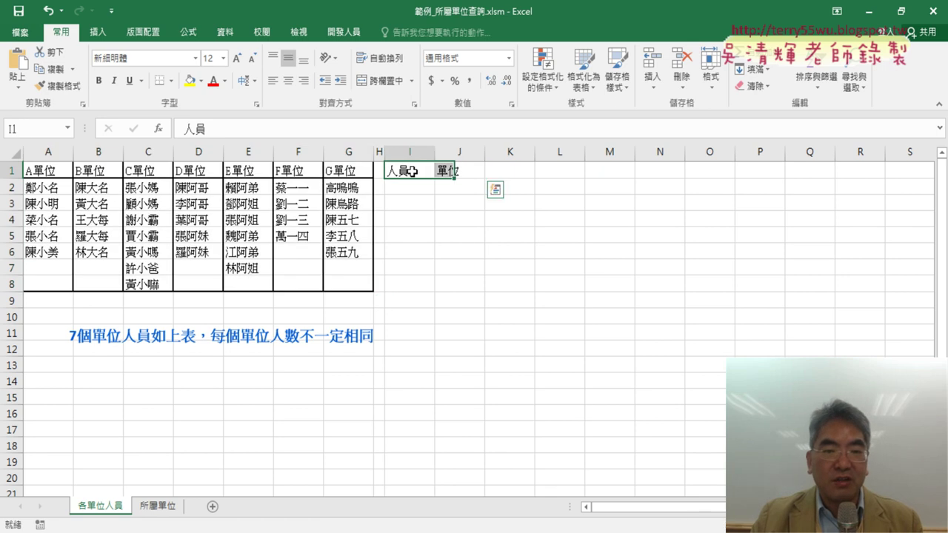
left_click(52, 186)
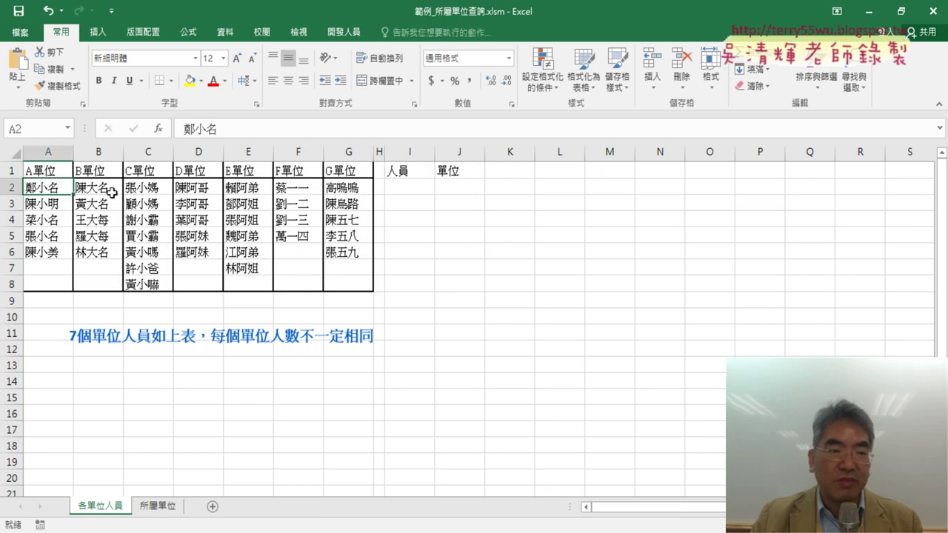
left_click(417, 189)
left_click(51, 170)
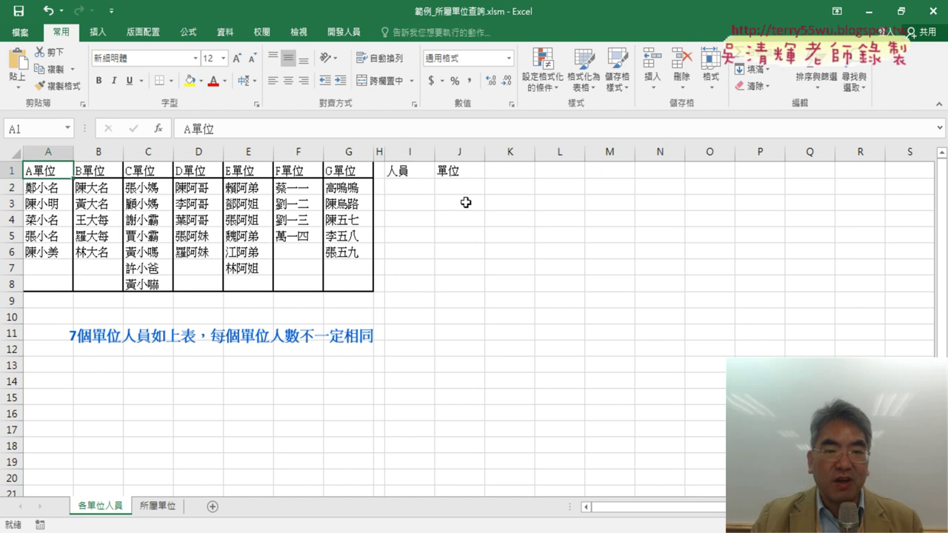
left_click(460, 189)
left_click(49, 205)
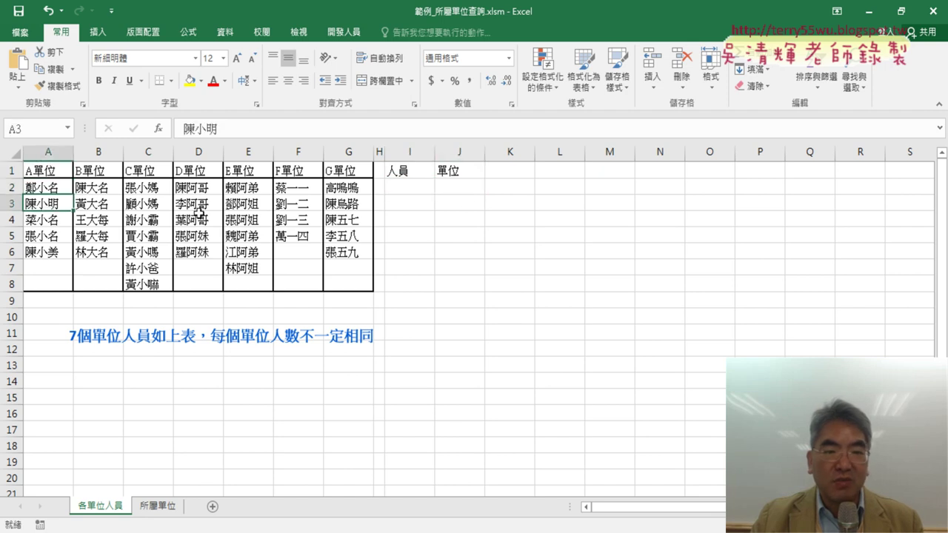
left_click(404, 209)
left_click(46, 164)
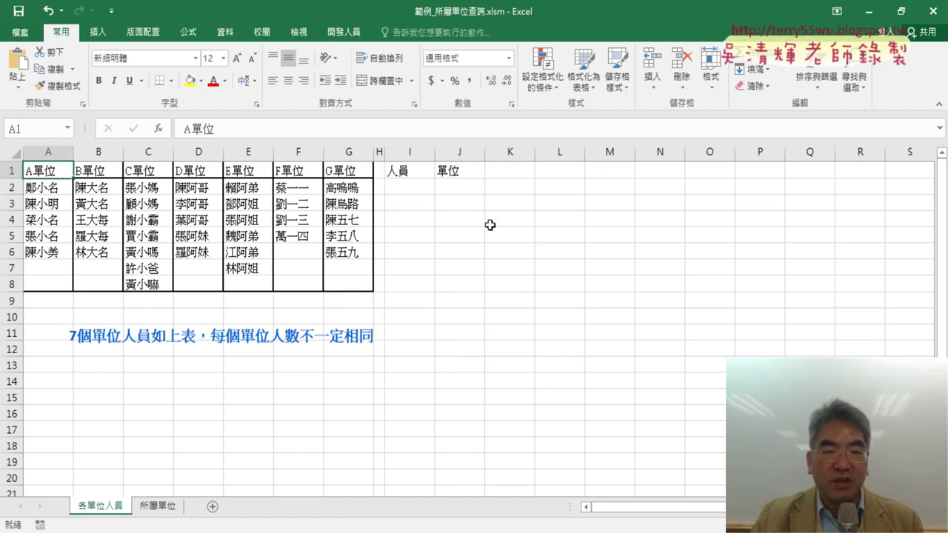
left_click(480, 204)
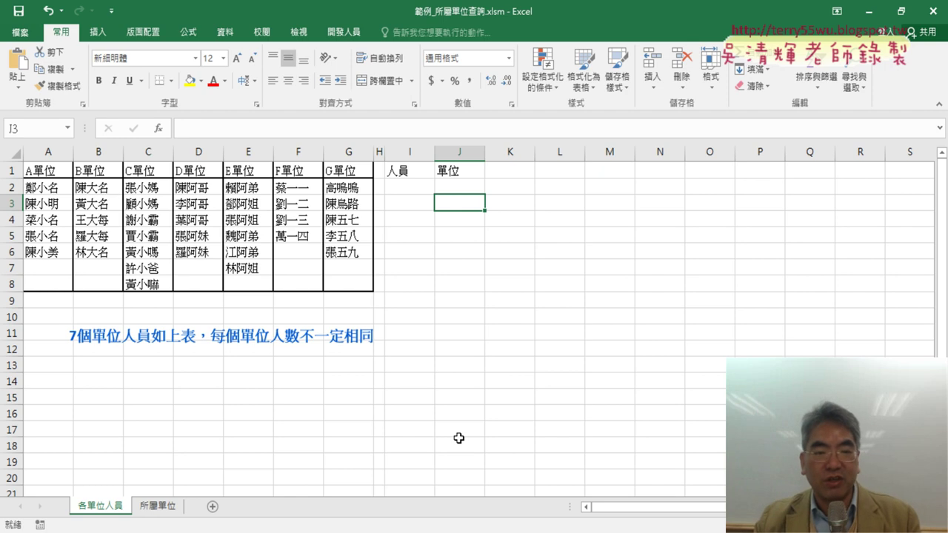
left_click(156, 509)
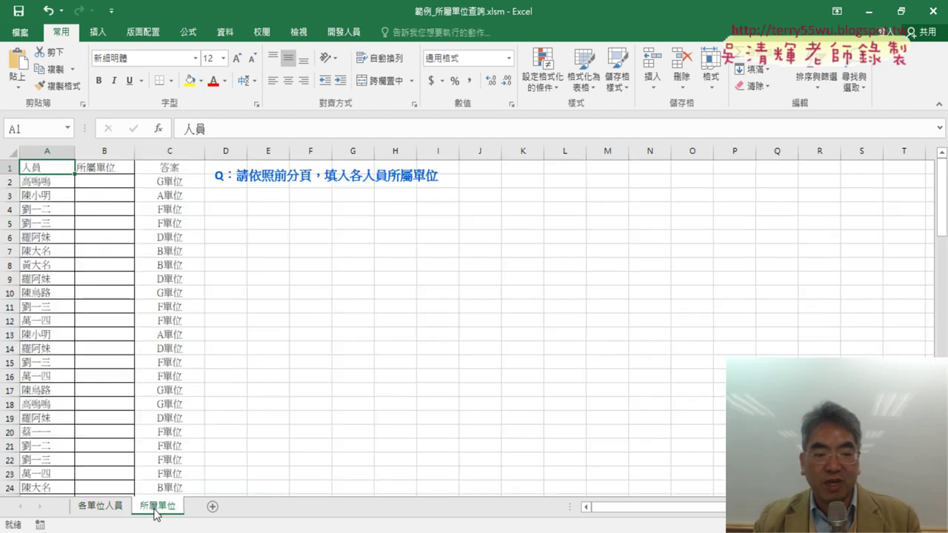
left_click(46, 183)
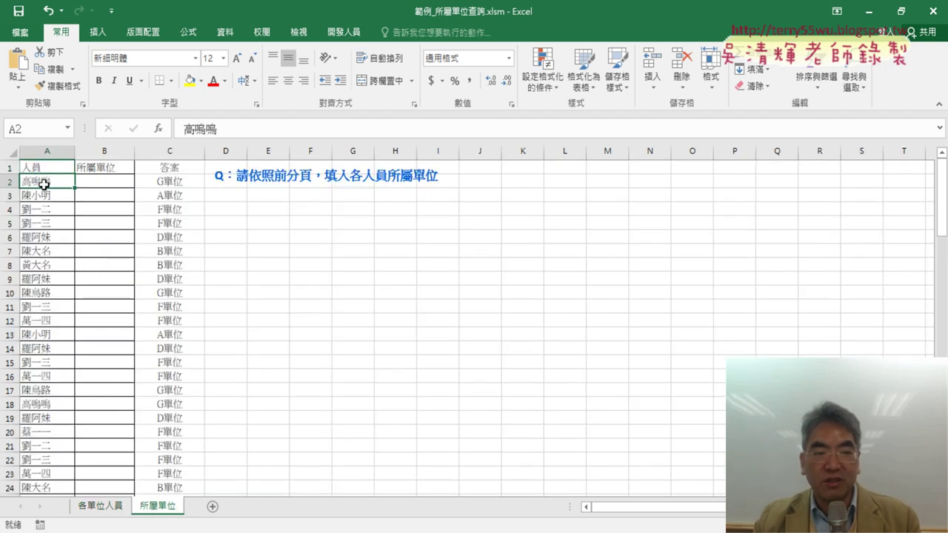
left_click(125, 184)
left_click(104, 511)
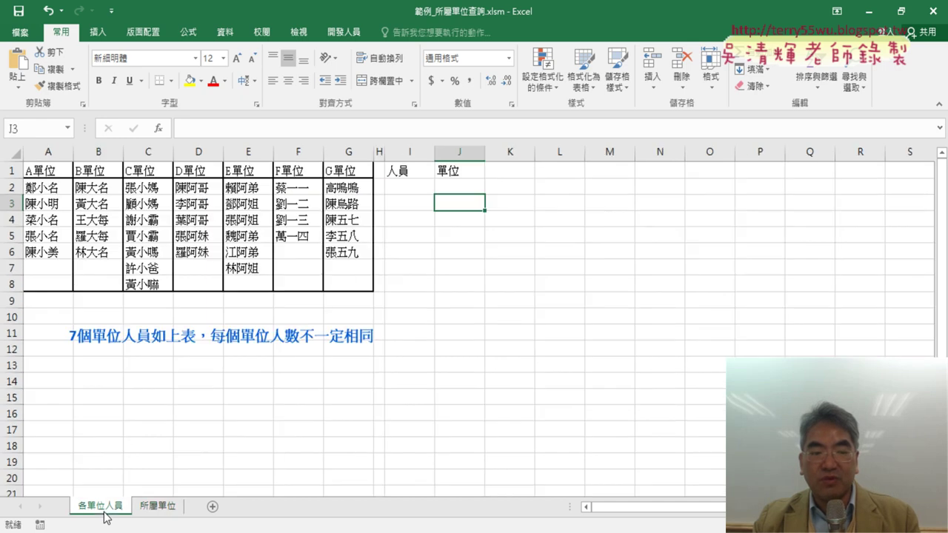
left_click_drag(55, 189, 351, 285)
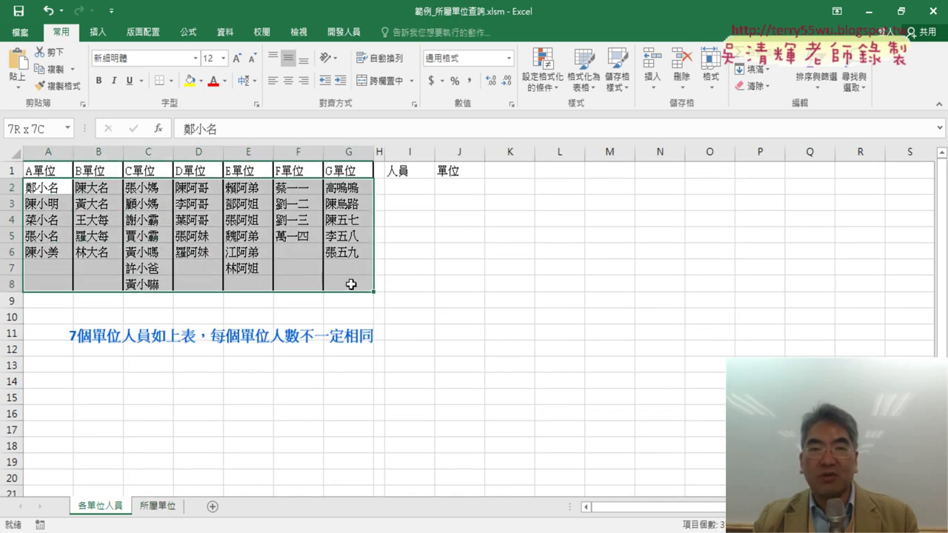
left_click(411, 189)
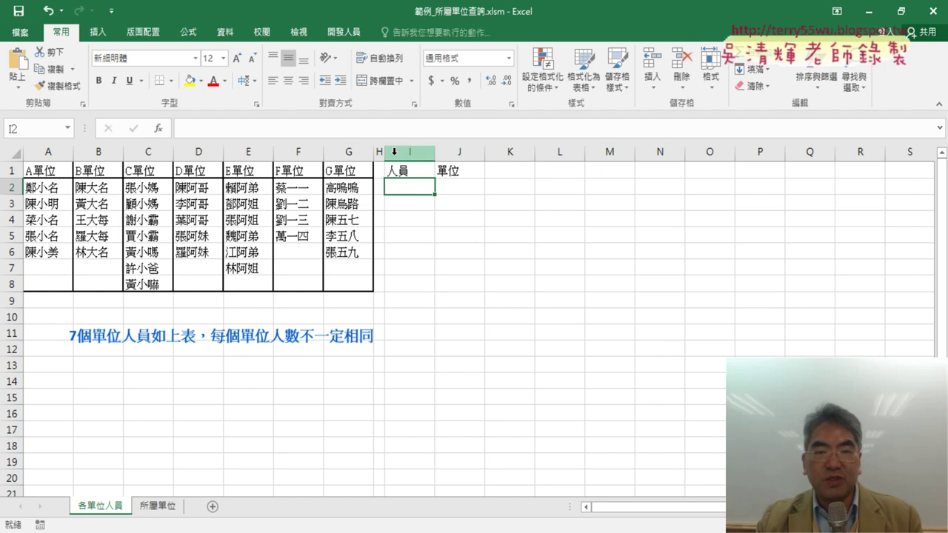
left_click_drag(394, 151, 451, 151)
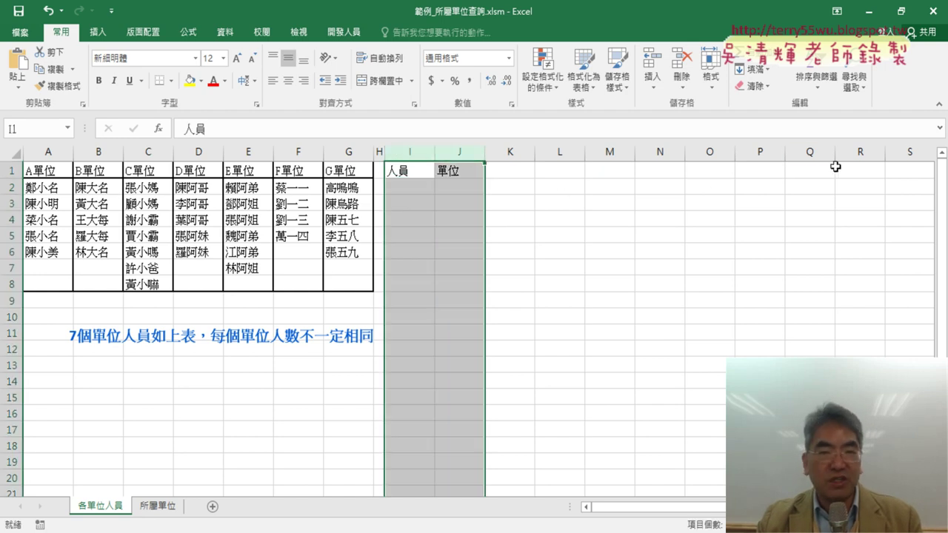
Step: Minimize the first workbook to reach the Booking sheet of 範例_VLOOKUP飯店管理 and select A2
left_click(872, 20)
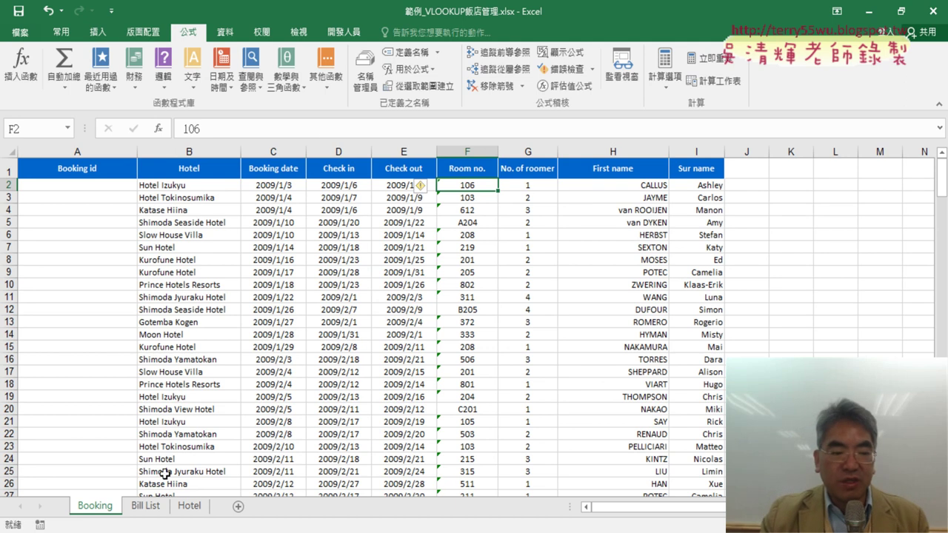
left_click(96, 152)
left_click(89, 189)
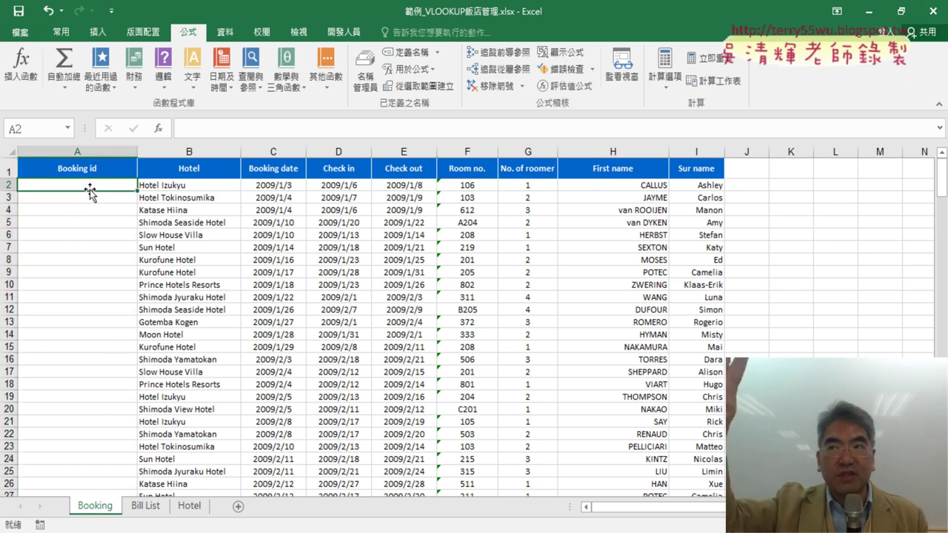
left_click(202, 188)
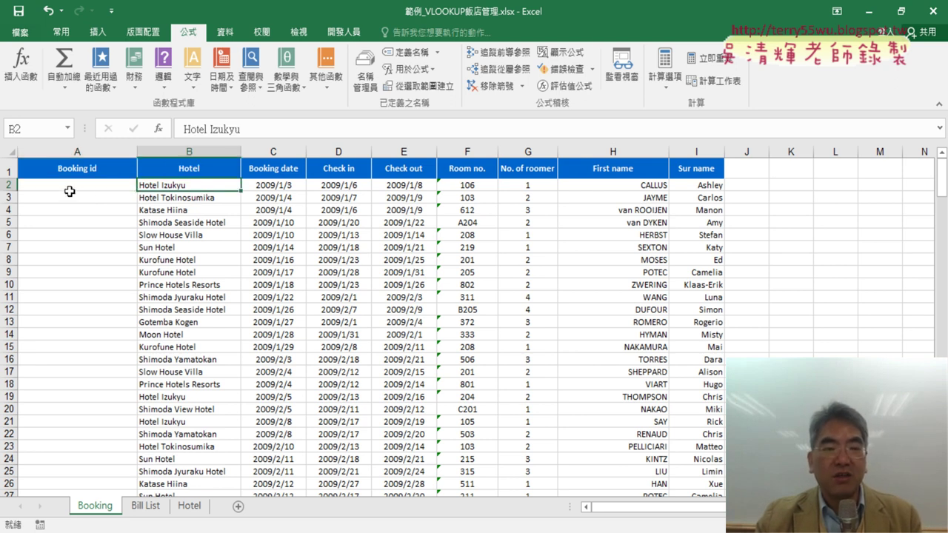
left_click(70, 191)
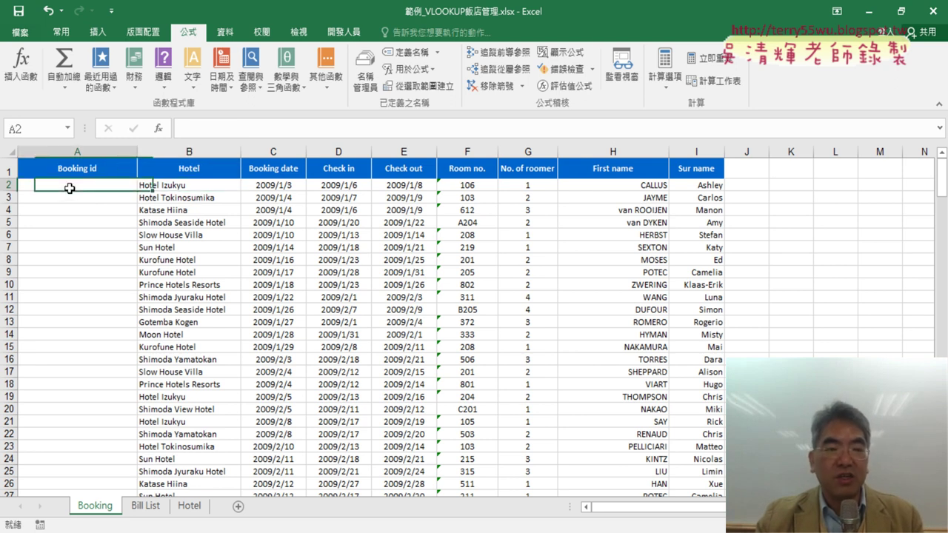
left_click(159, 132)
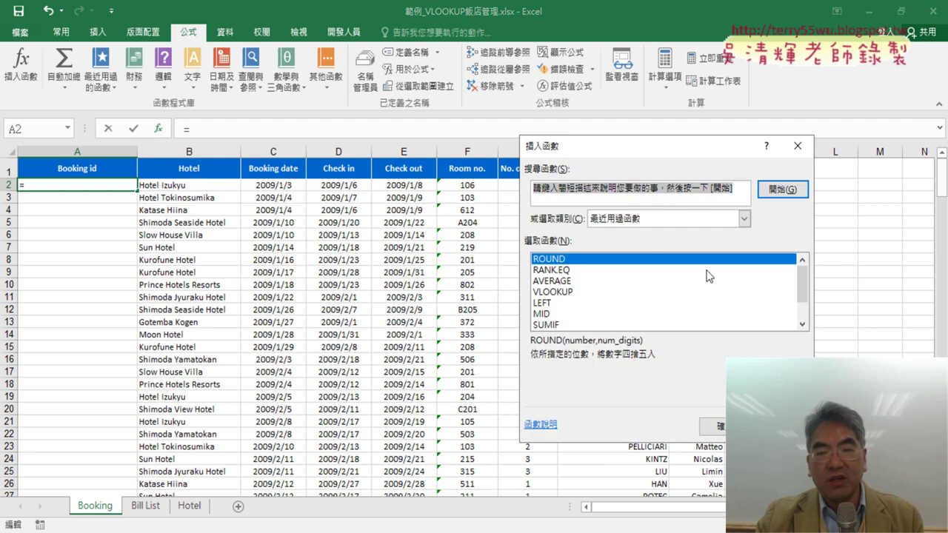
left_click(781, 427)
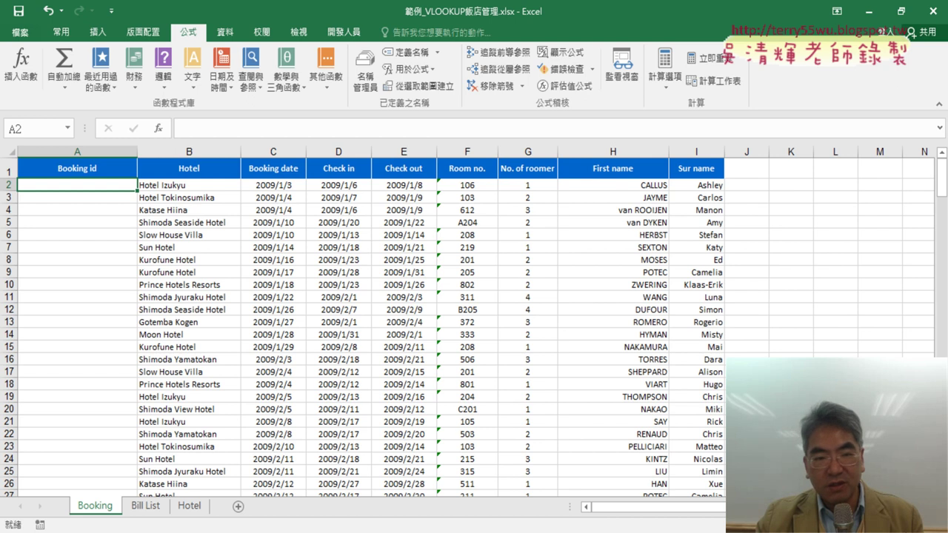
Step: Reselect Booking id cell A2 and open Insert Function for it
scroll(384, 299, "up", 4, "ctrl")
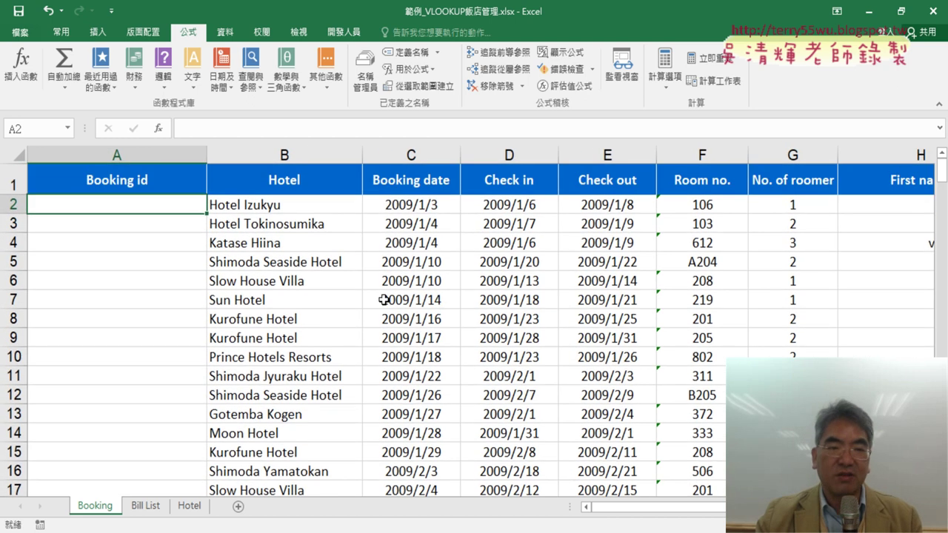
left_click(283, 205)
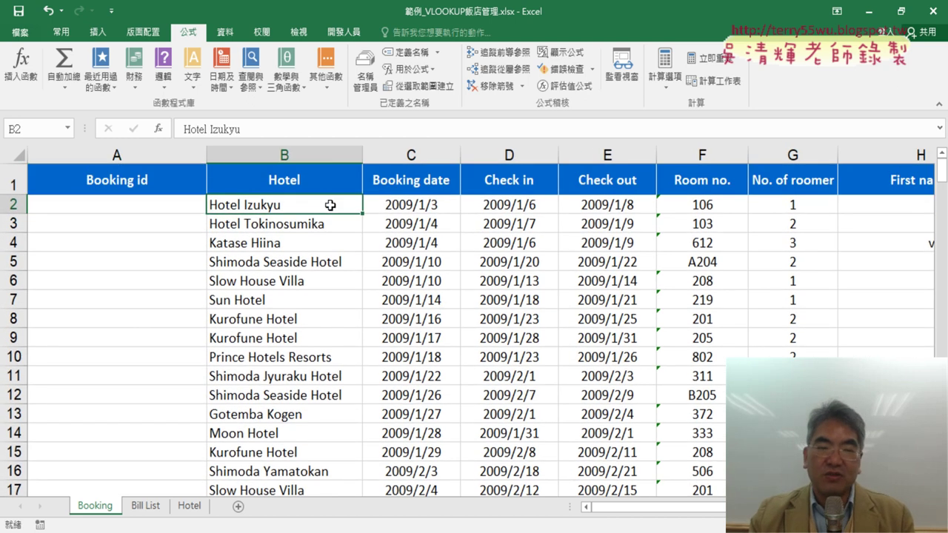
left_click(174, 205)
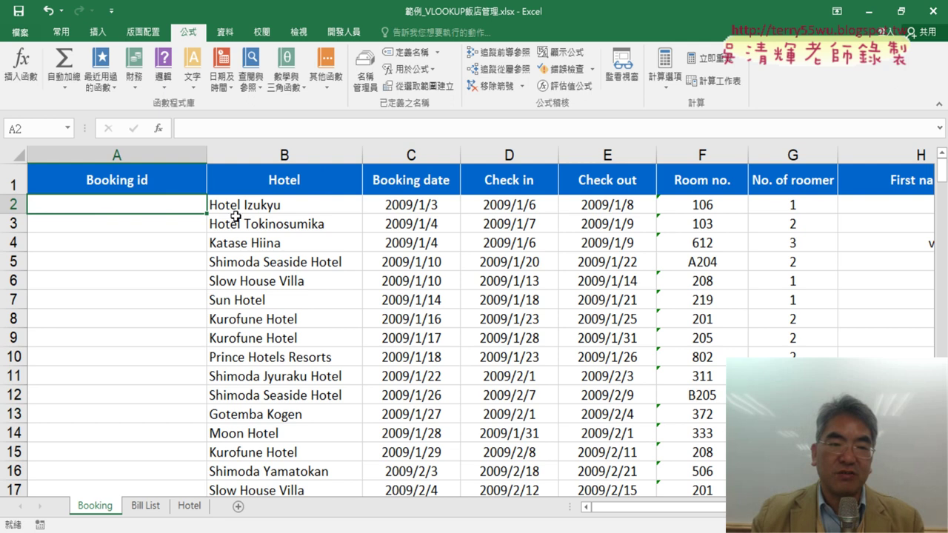
type("=")
left_click(160, 129)
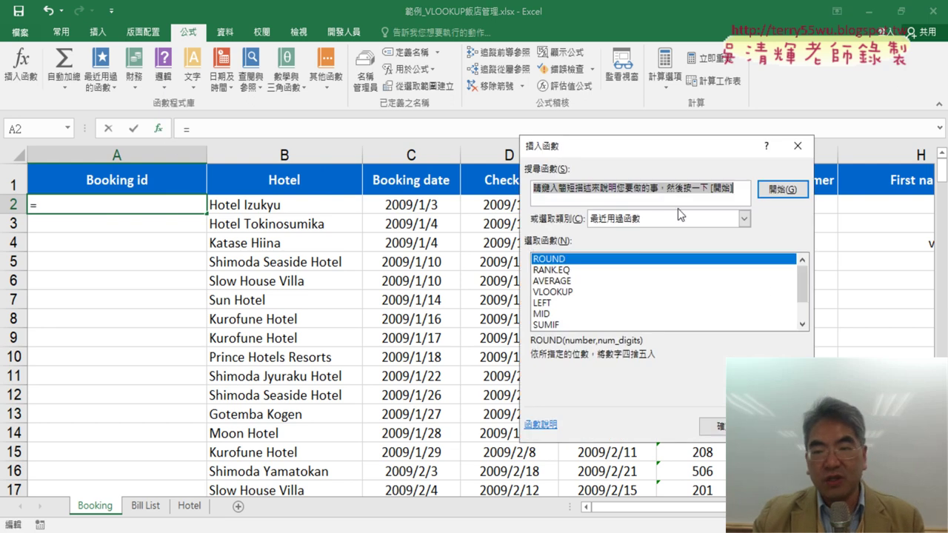
Step: Choose VLOOKUP from the Lookup & Reference function category
left_click(743, 218)
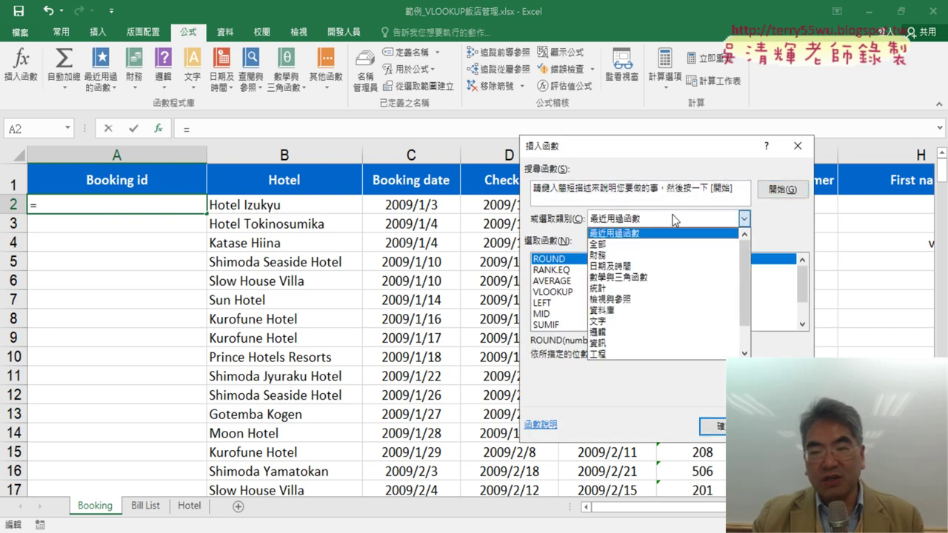
left_click(655, 302)
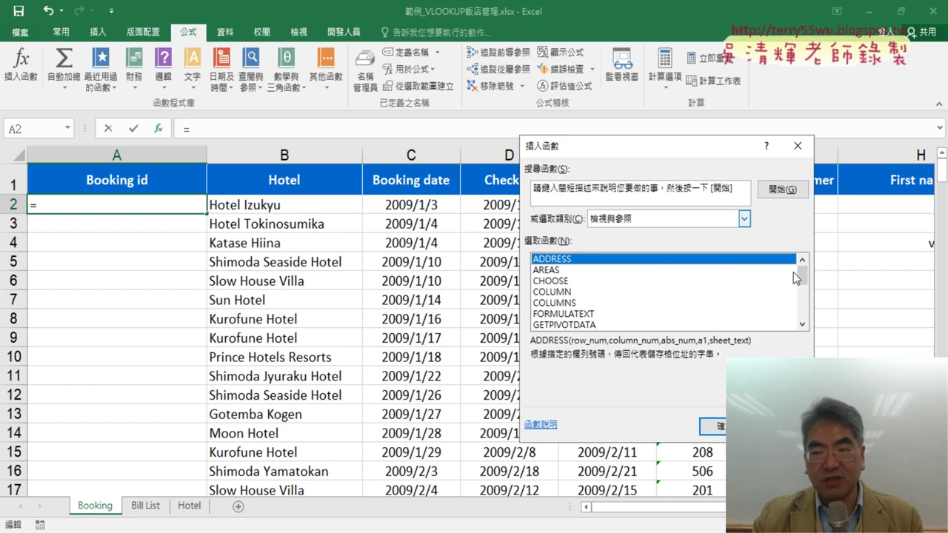
left_click_drag(803, 277, 803, 311)
left_click(563, 324)
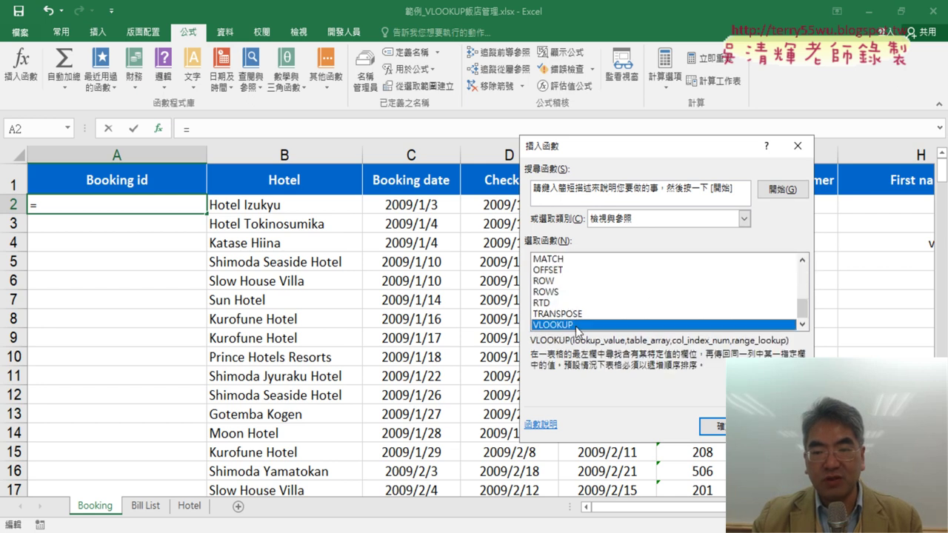
left_click(712, 427)
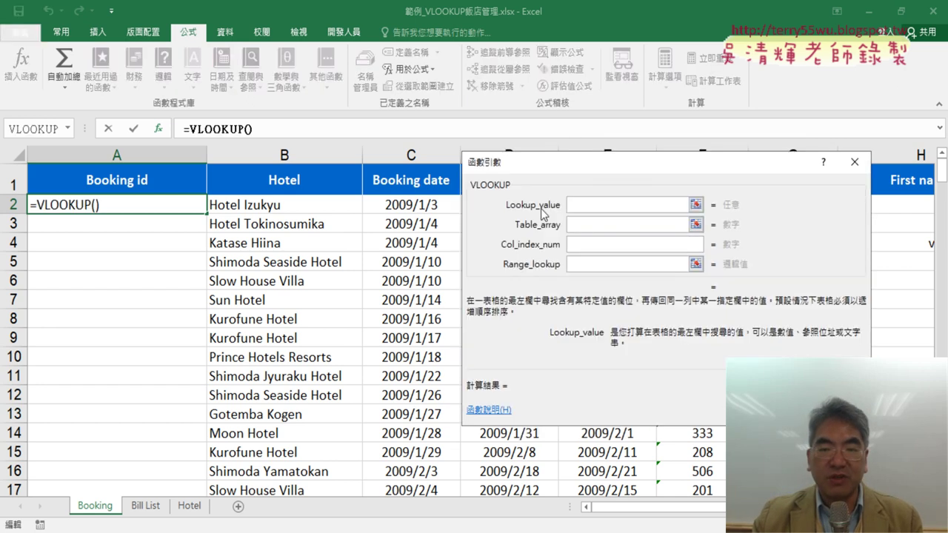
Step: Set B2 as the lookup value and the HotelDetail named range as the table
left_click(269, 205)
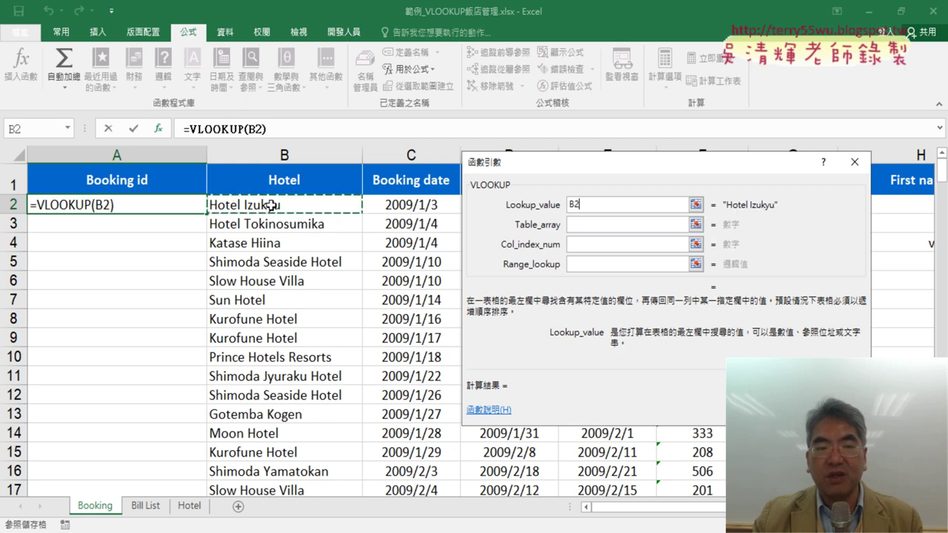
left_click(586, 227)
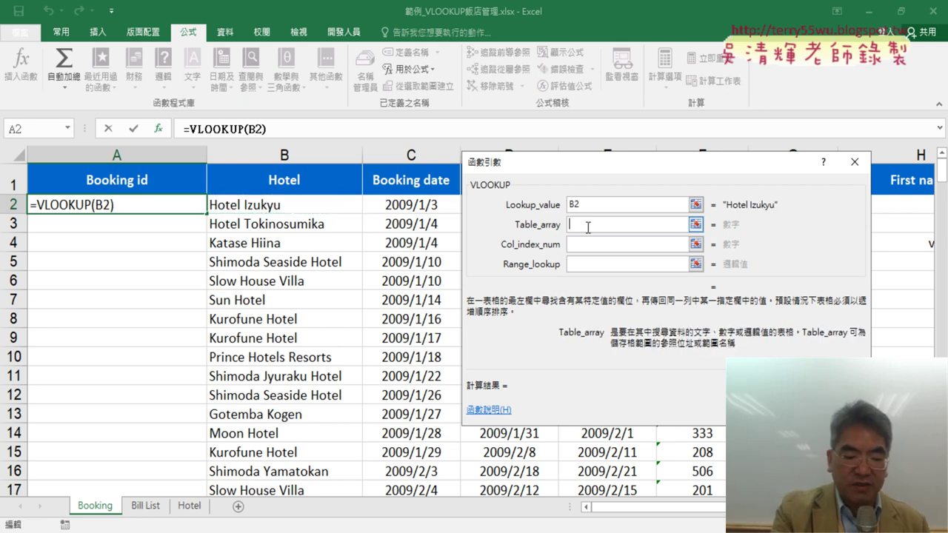
key("F3")
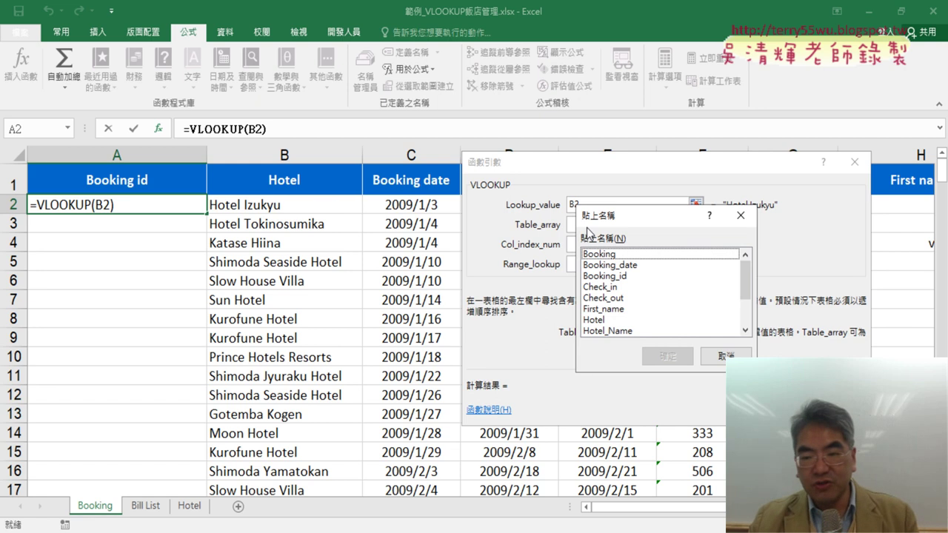
left_click(745, 331)
left_click(745, 331)
left_click(745, 330)
left_click(745, 330)
left_click(622, 311)
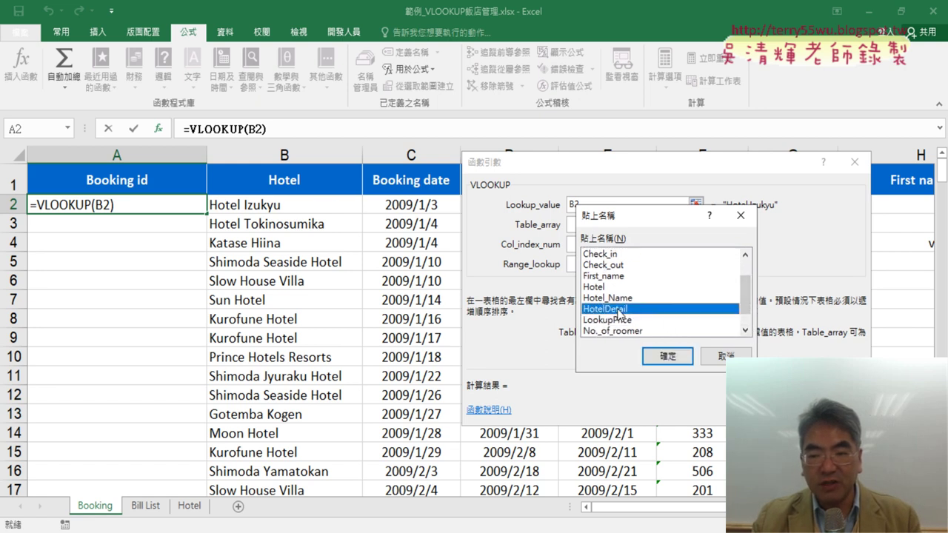
left_click(664, 357)
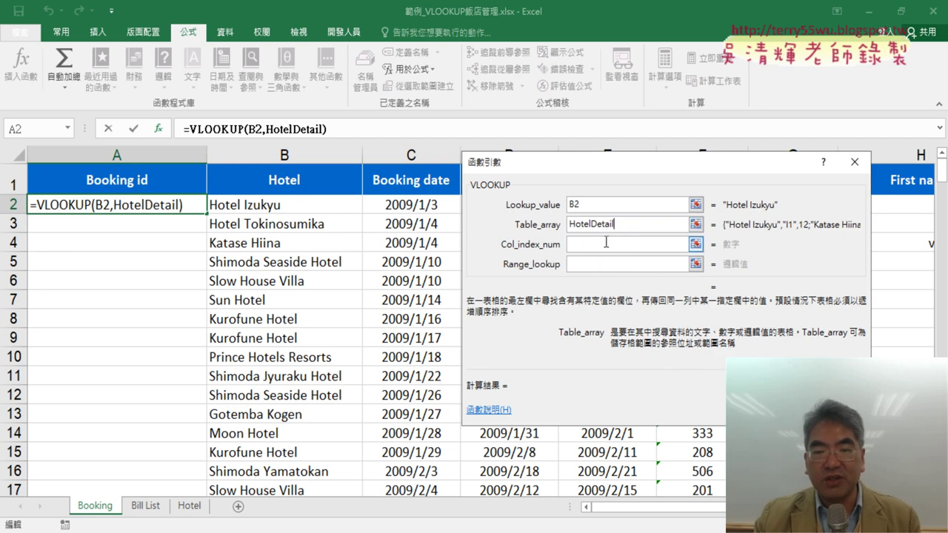
left_click(577, 247)
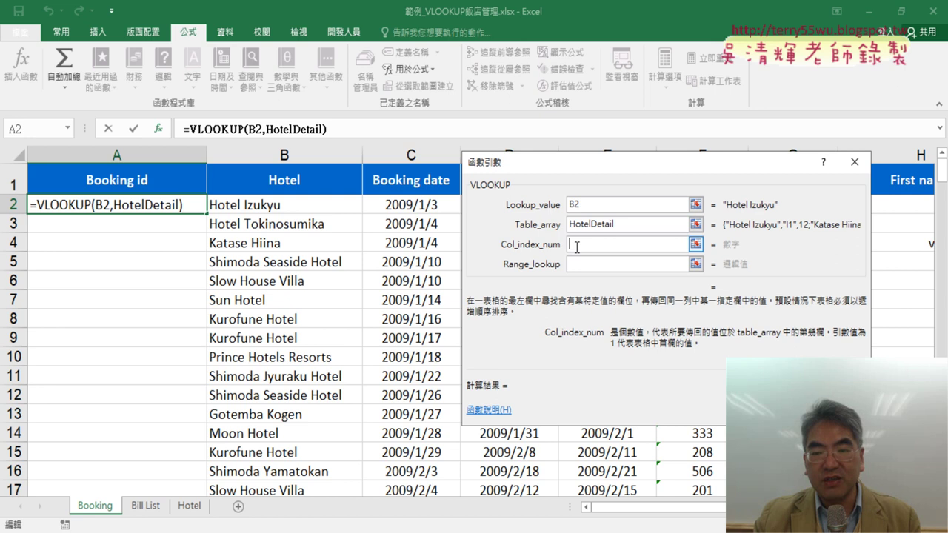
left_click(639, 223)
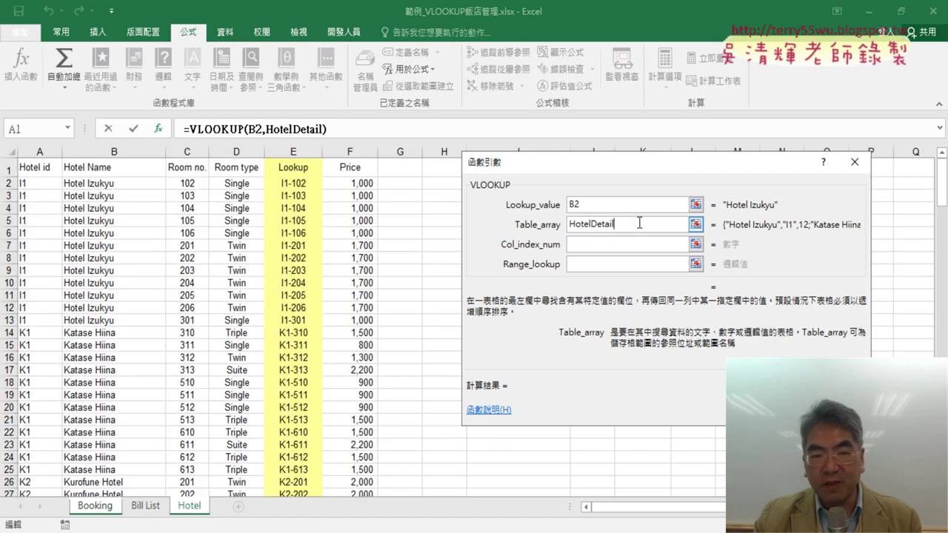
left_click_drag(626, 169, 208, 154)
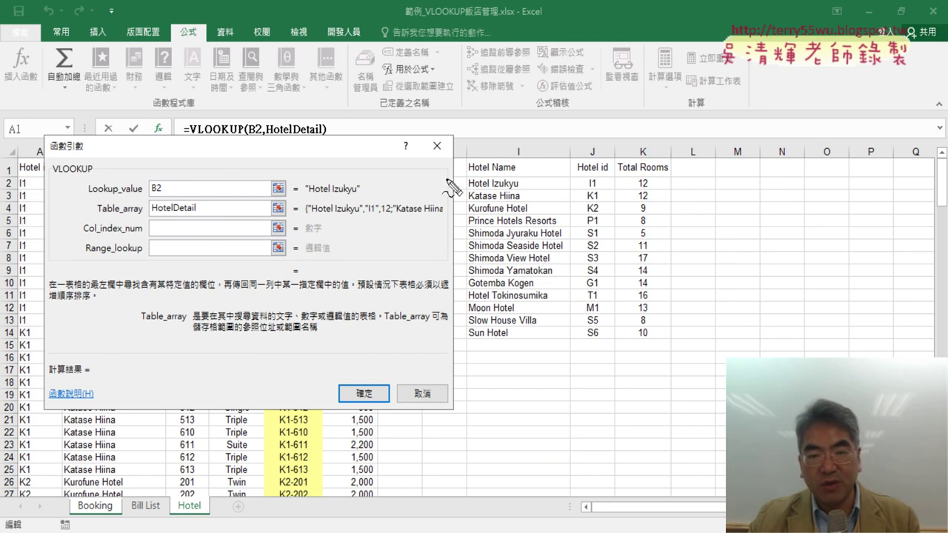
mouse_move(457, 179)
left_mouse_down()
mouse_move(460, 334)
mouse_move(657, 304)
mouse_move(655, 340)
left_mouse_up()
left_click_drag(468, 343, 655, 354)
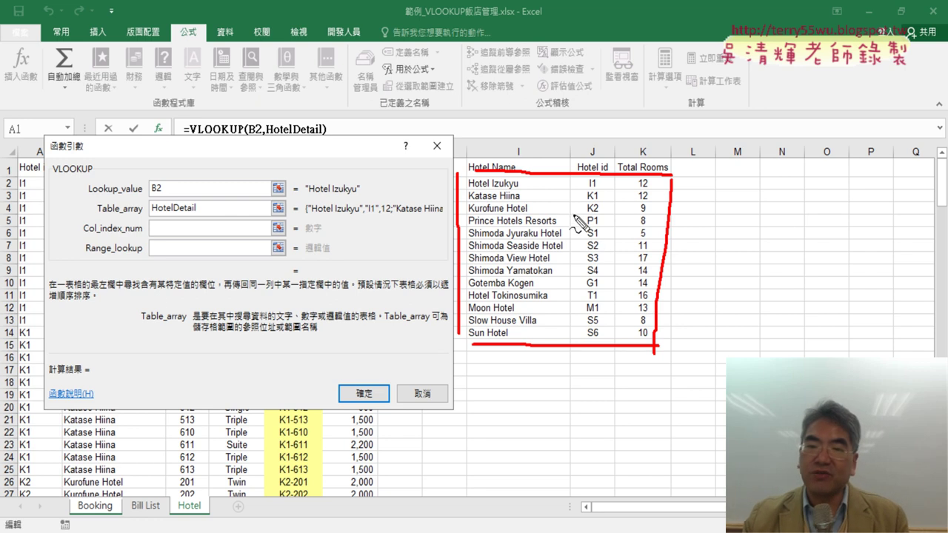
left_click_drag(477, 180, 522, 171)
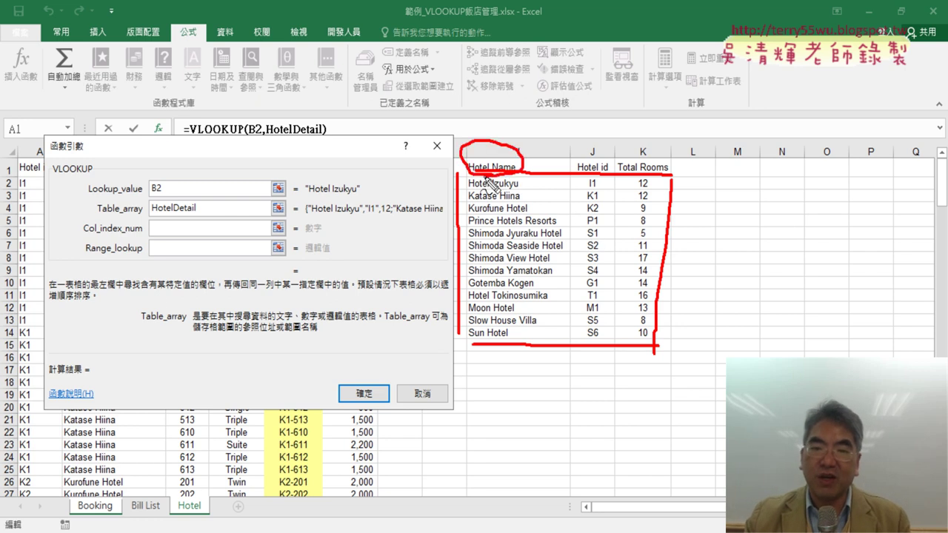
mouse_move(581, 175)
left_mouse_down()
mouse_move(611, 159)
mouse_move(615, 174)
left_mouse_up()
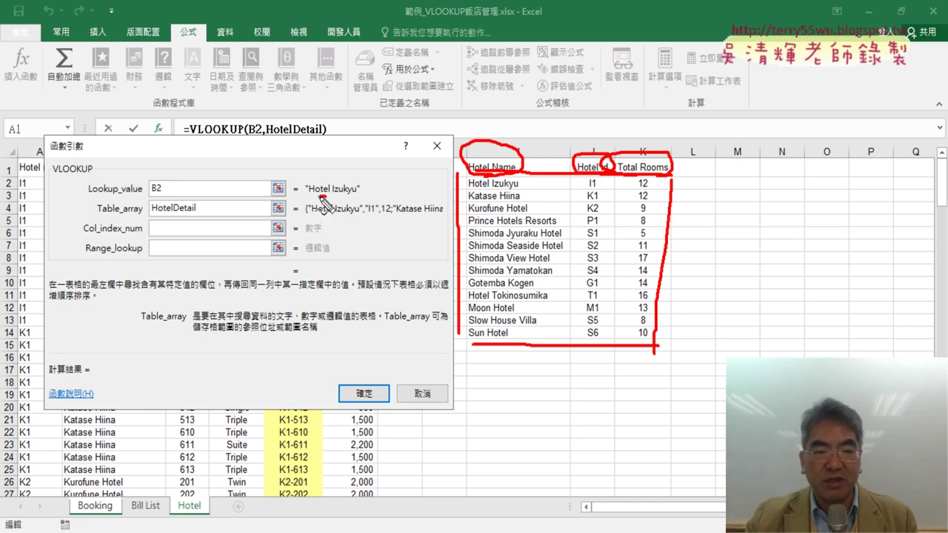
left_click_drag(320, 197, 349, 197)
left_click_drag(491, 115, 491, 93)
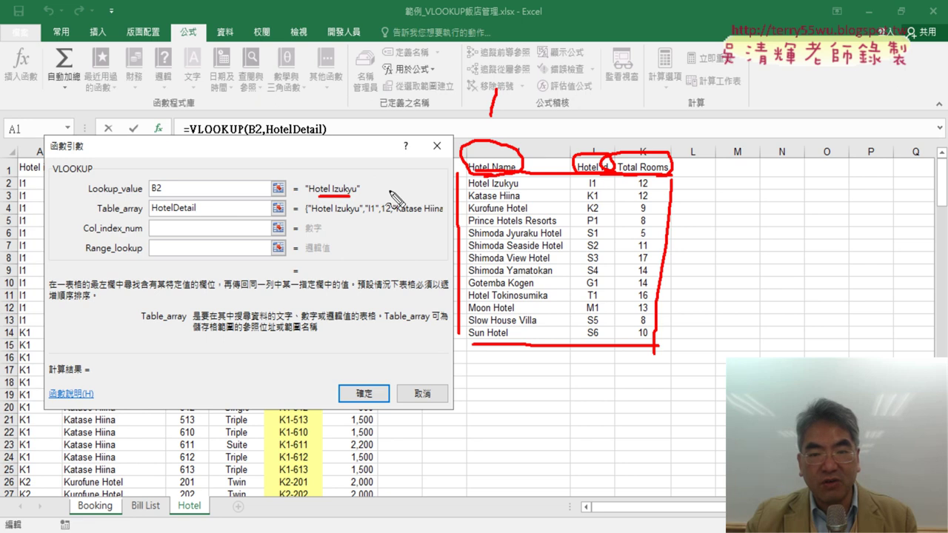
left_click_drag(470, 190, 527, 191)
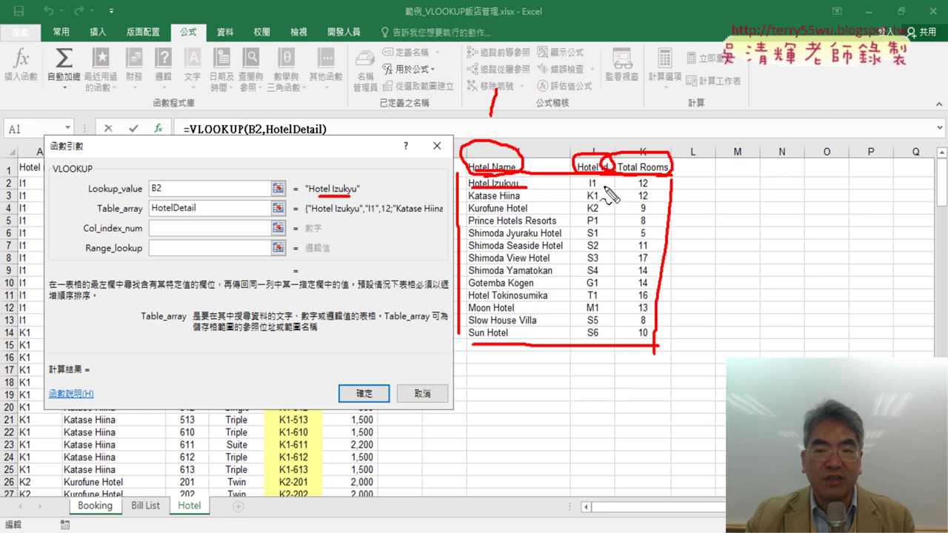
mouse_move(589, 112)
left_mouse_down()
mouse_move(628, 117)
mouse_move(599, 133)
left_mouse_up()
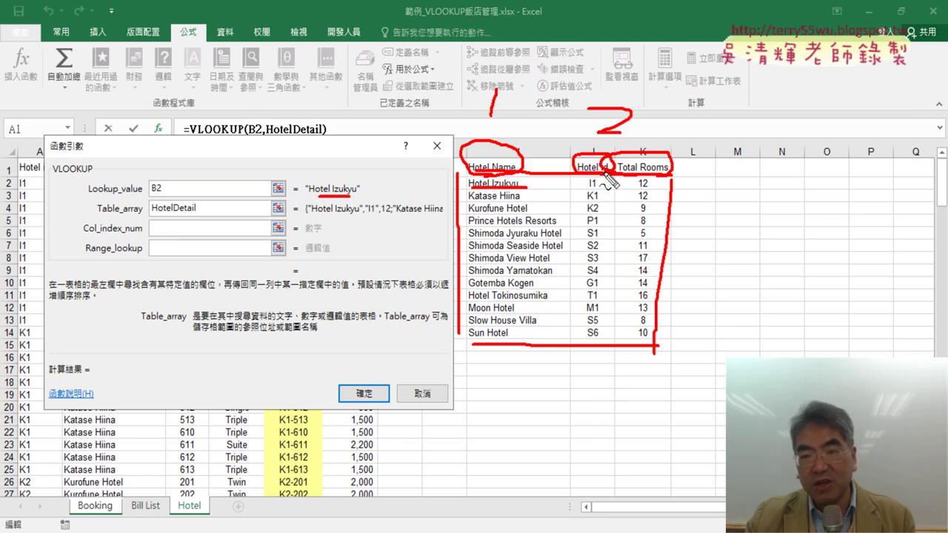
left_click_drag(156, 223, 178, 232)
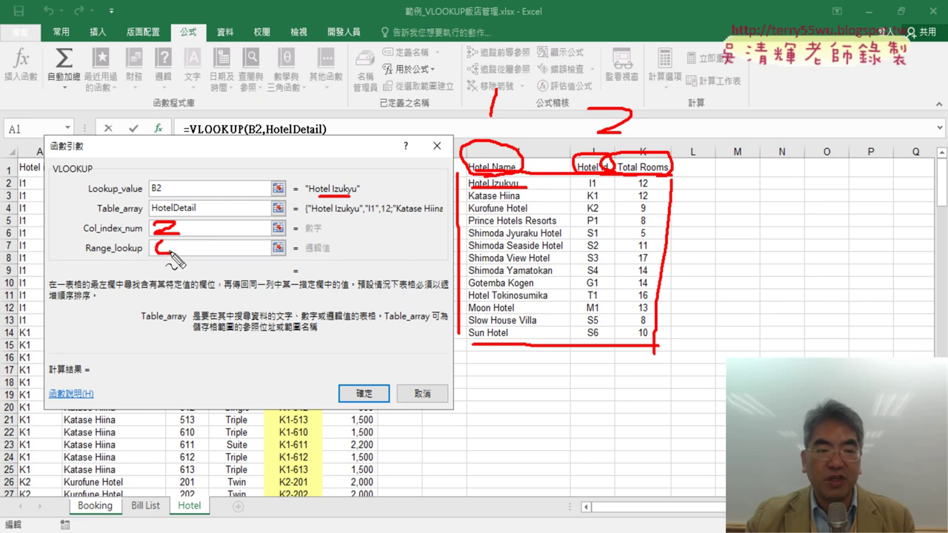
left_click_drag(170, 253, 168, 238)
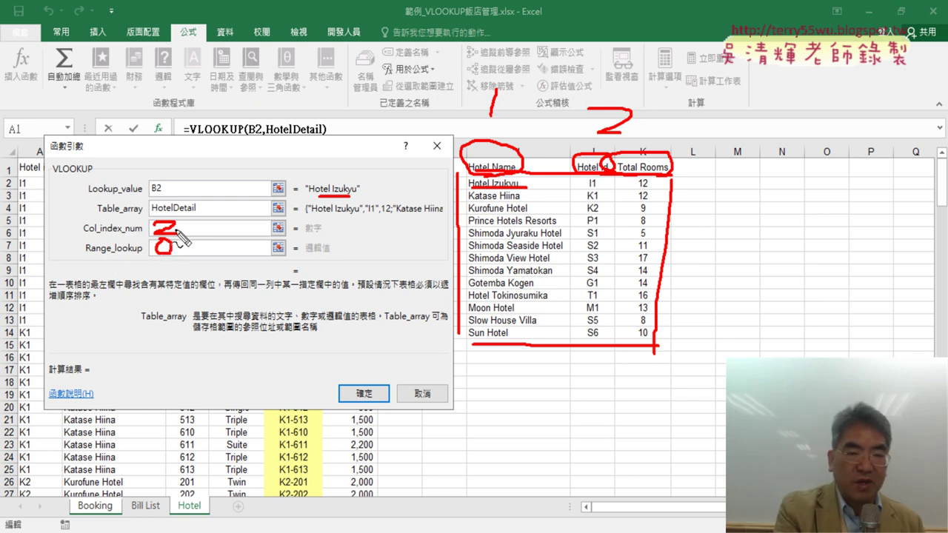
key("Escape")
Step: Set column index 2 and range lookup 0, completing =VLOOKUP(B2,HotelDetail,2,0)
left_click(176, 230)
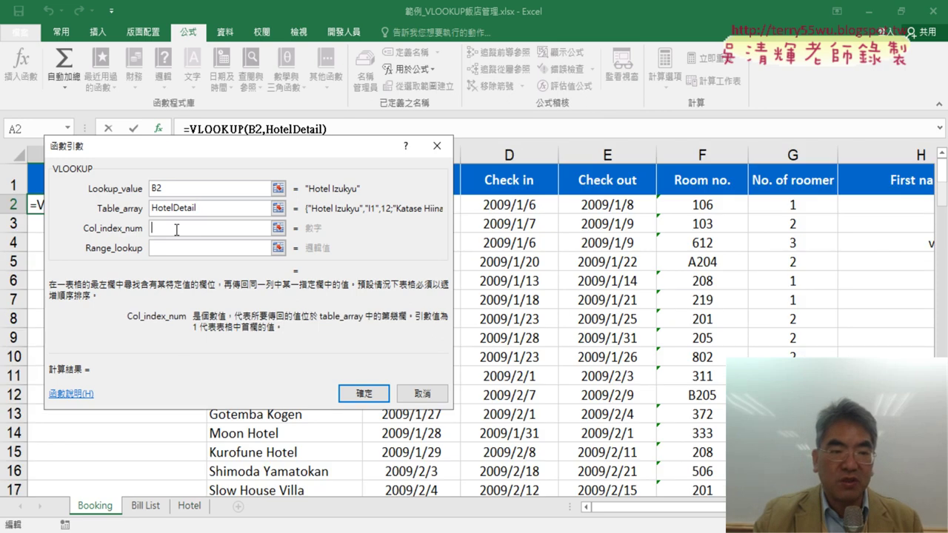
type("2")
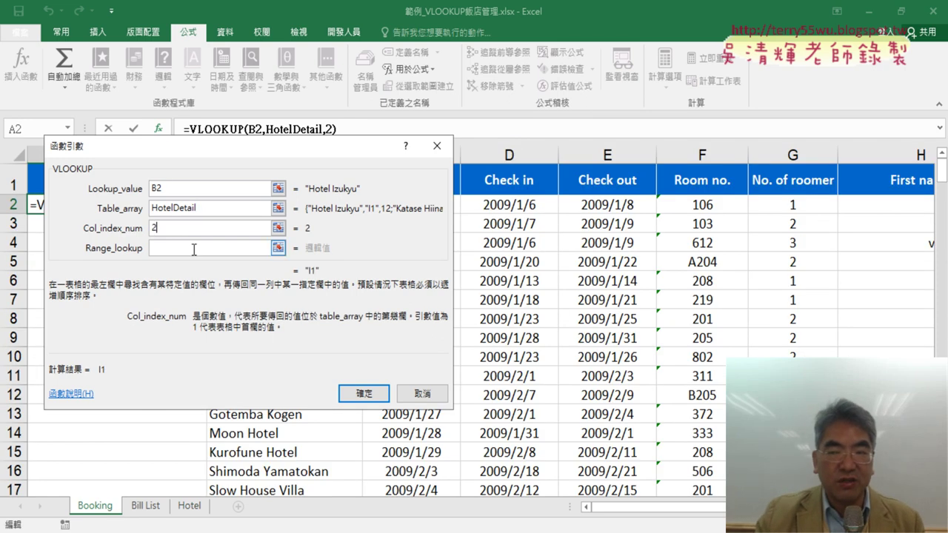
left_click(194, 250)
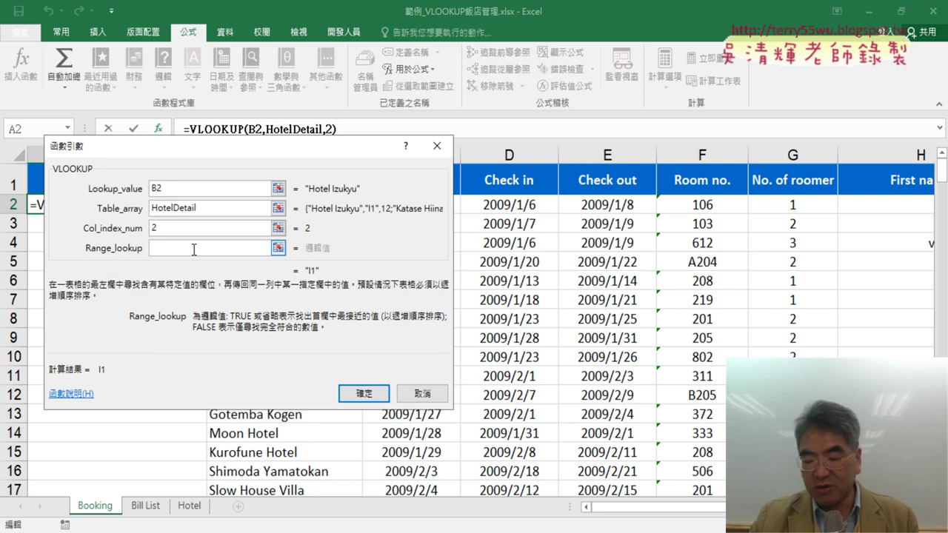
type("0")
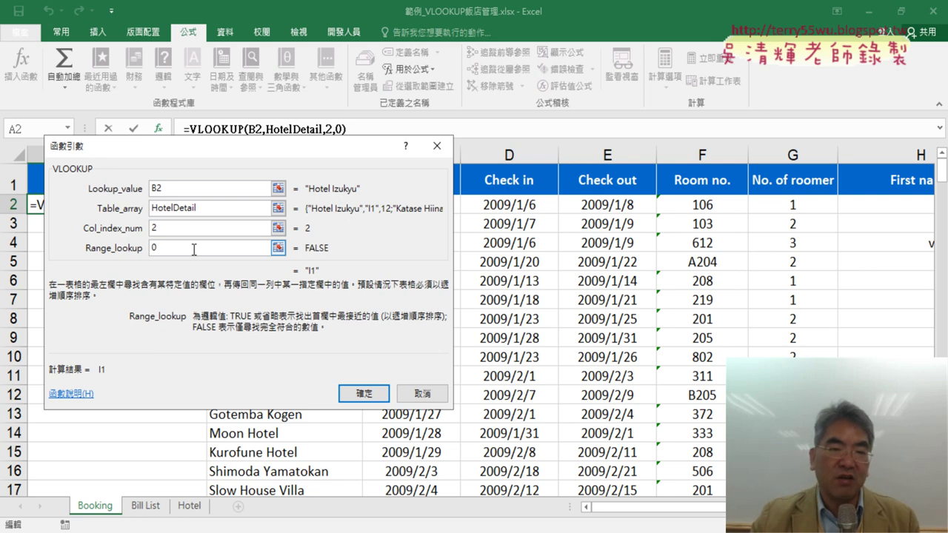
left_click(368, 393)
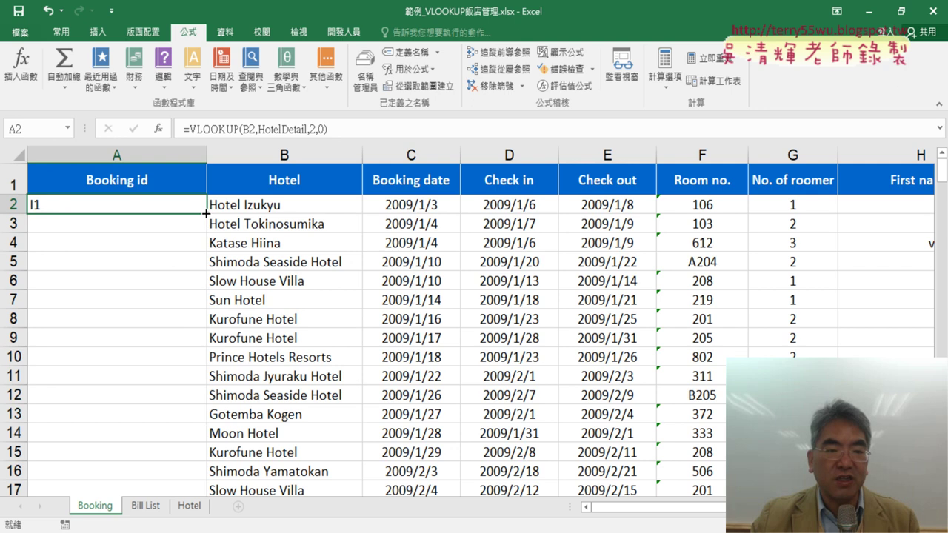
Step: Fill the formula down the Booking id column and append &"-" to A2's formula
double_click(206, 214)
scroll(85, 272, "down", 5)
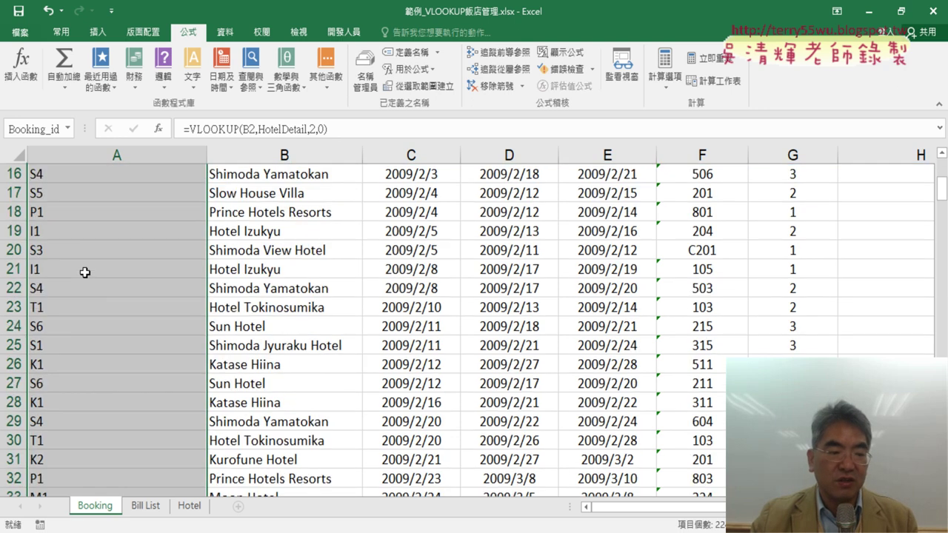
scroll(85, 272, "up", 5)
left_click(80, 206)
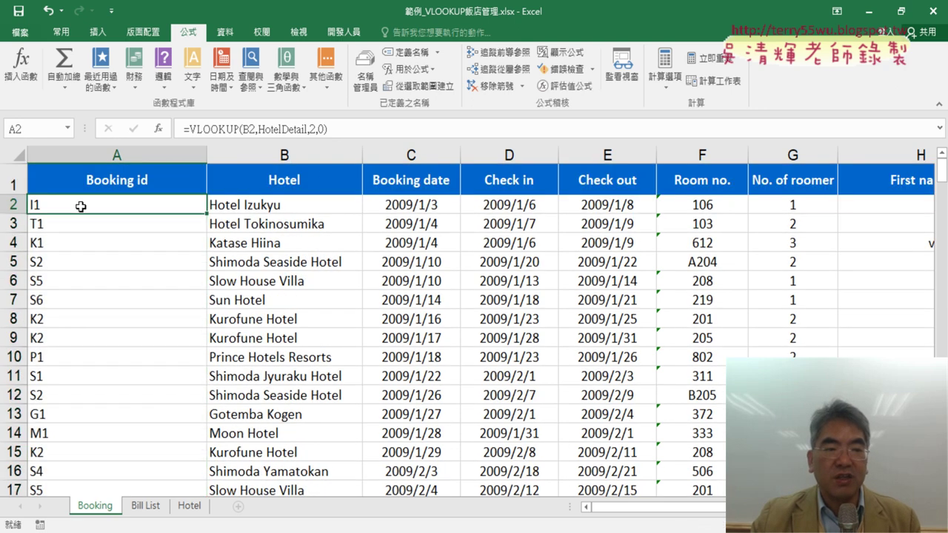
left_click(364, 129)
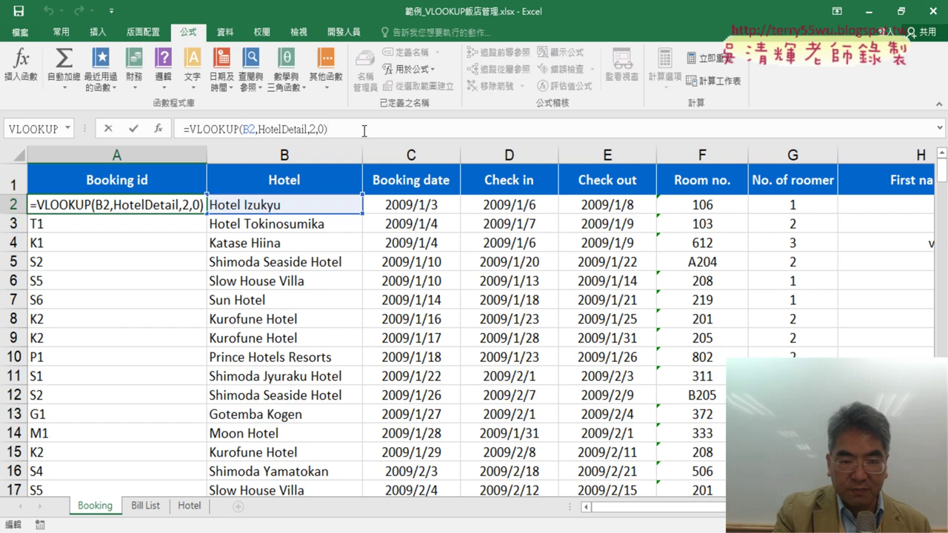
type("&")
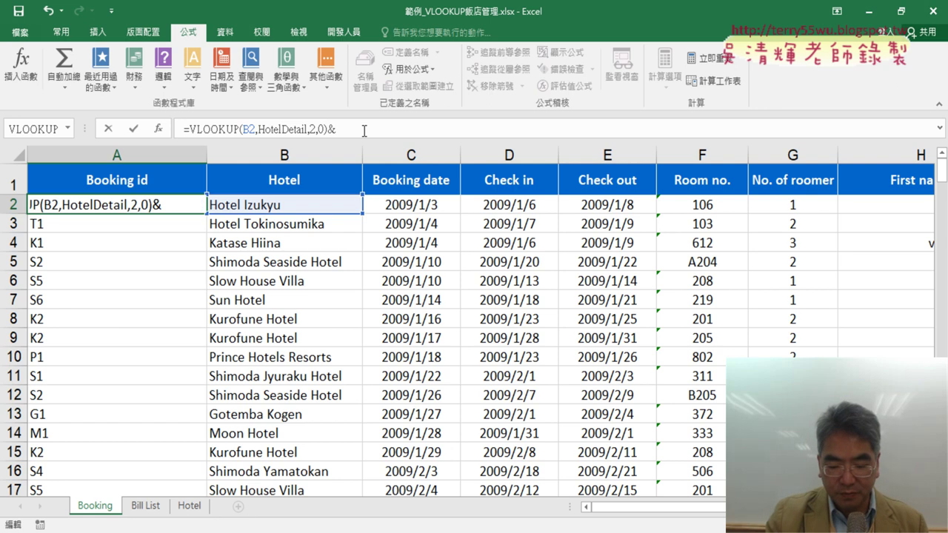
type("\"-\"")
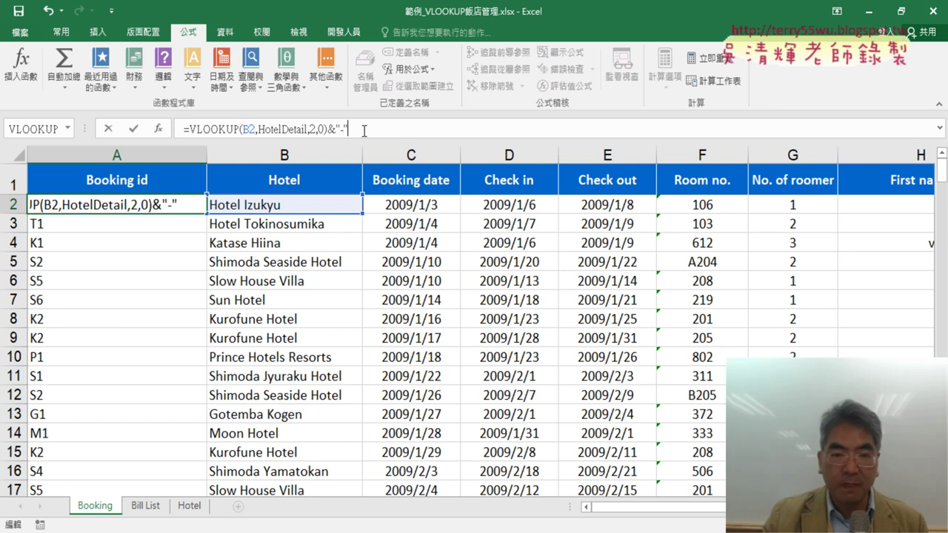
Step: Commit A2 as I1- and review 問題1 in the 範例_VLOOKUP飯店管理 reference document
left_click(134, 130)
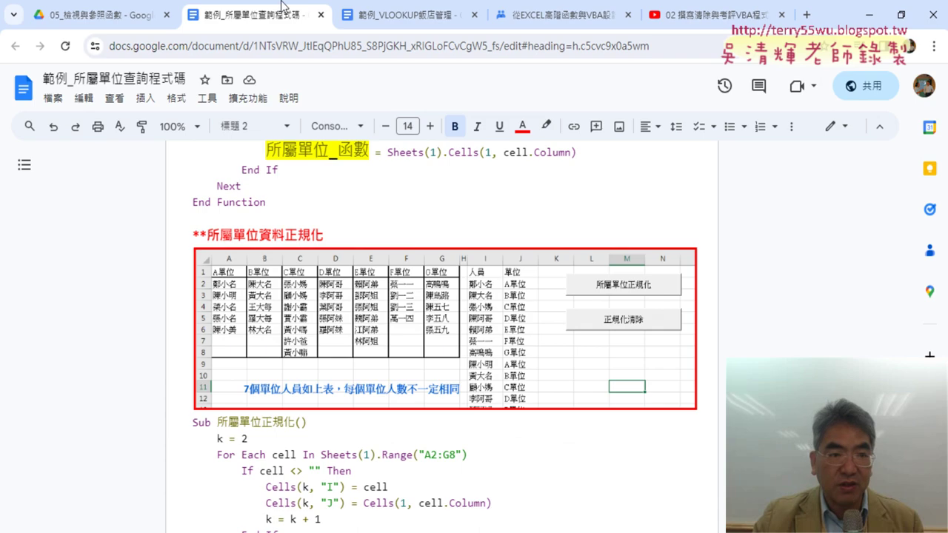
left_click(388, 15)
scroll(419, 310, "down", 10)
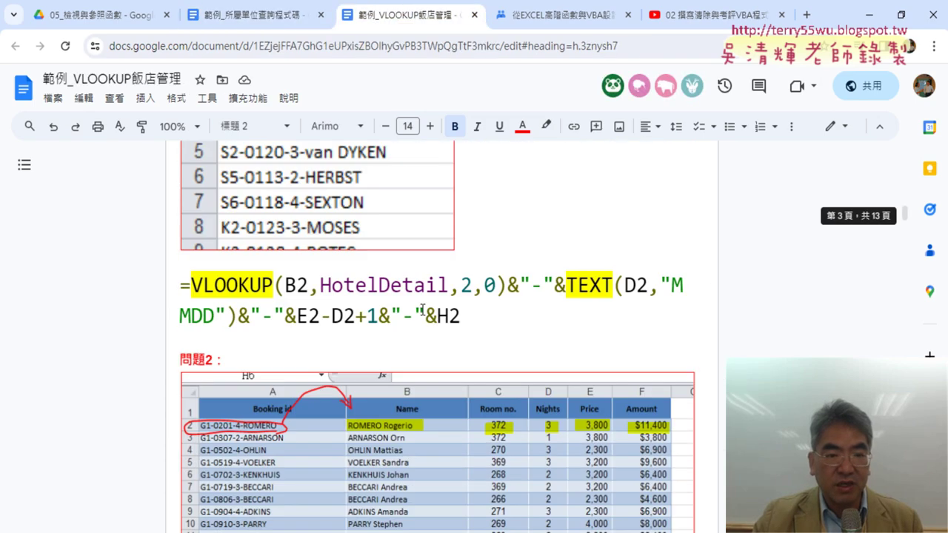
scroll(422, 303, "up", 3)
scroll(421, 303, "up", 3)
scroll(242, 276, "down", 1)
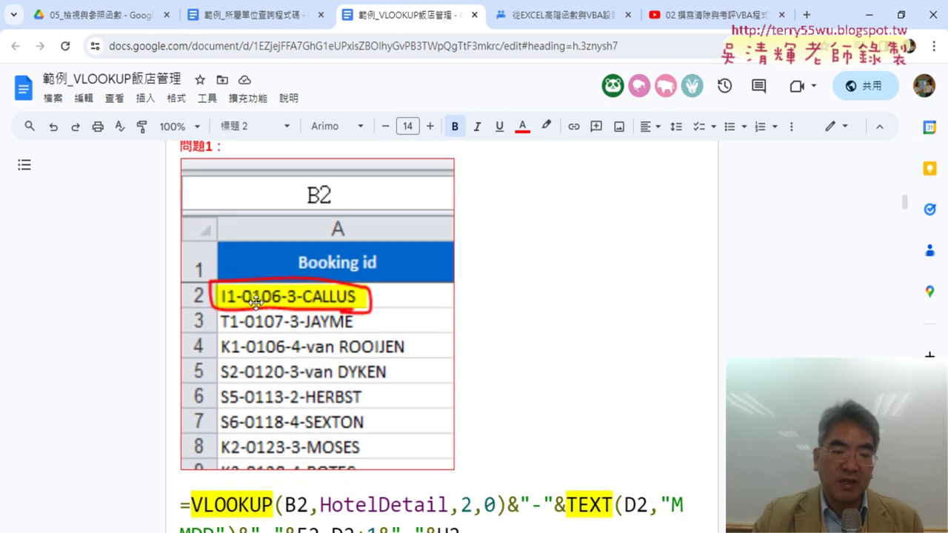
Step: Back in Excel, extend A2's formula to end with &"-"& for another function
left_click(869, 15)
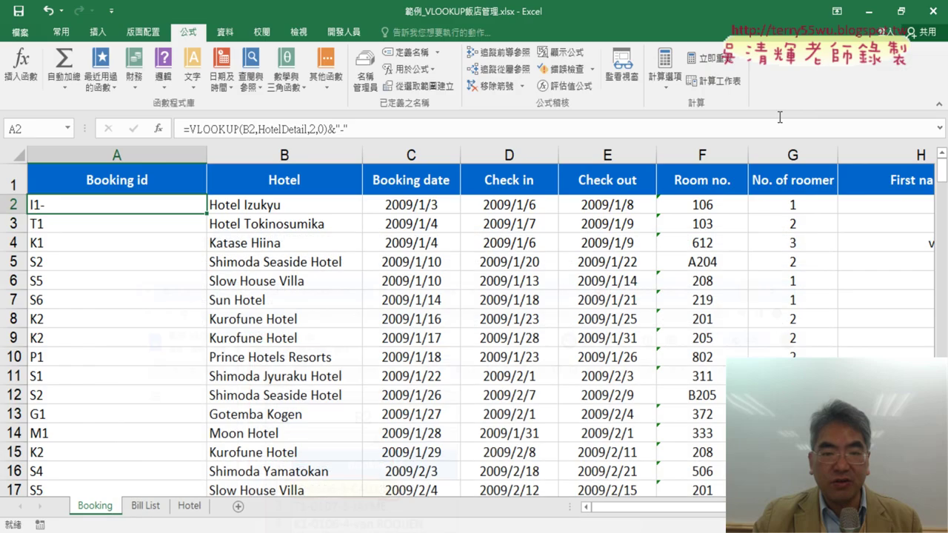
left_click(517, 207)
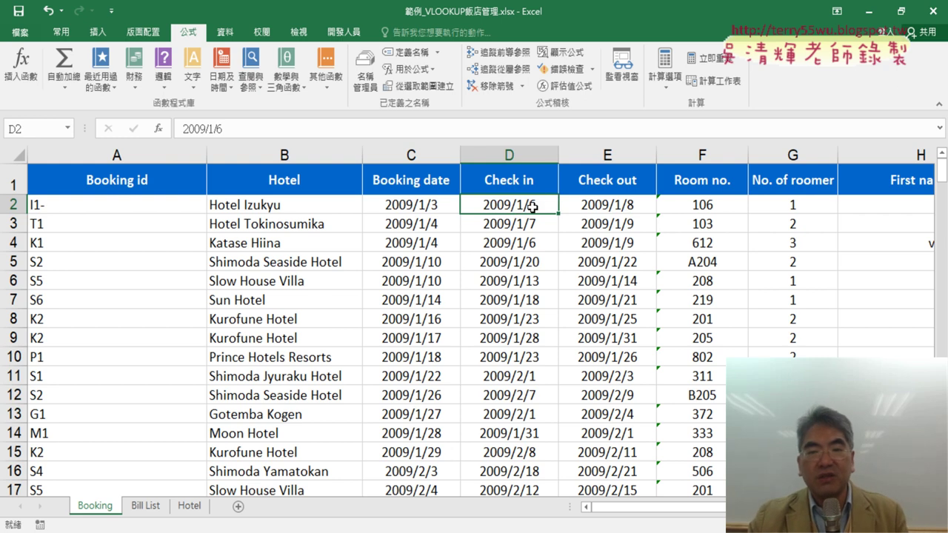
left_click(106, 203)
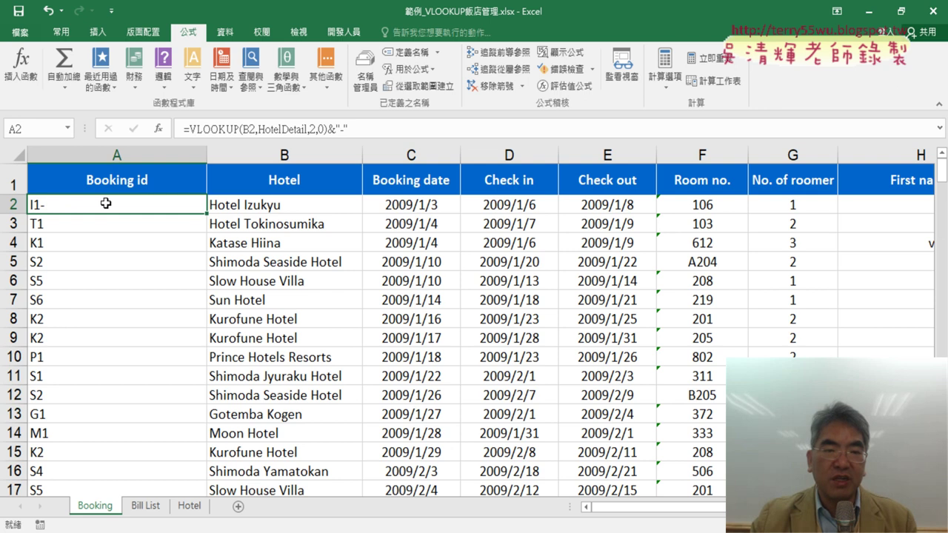
left_click(374, 132)
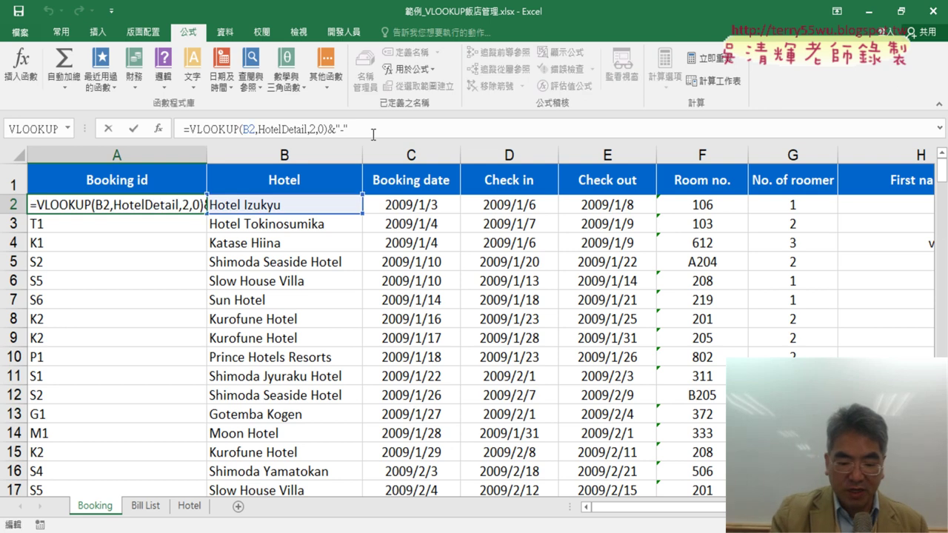
type("&")
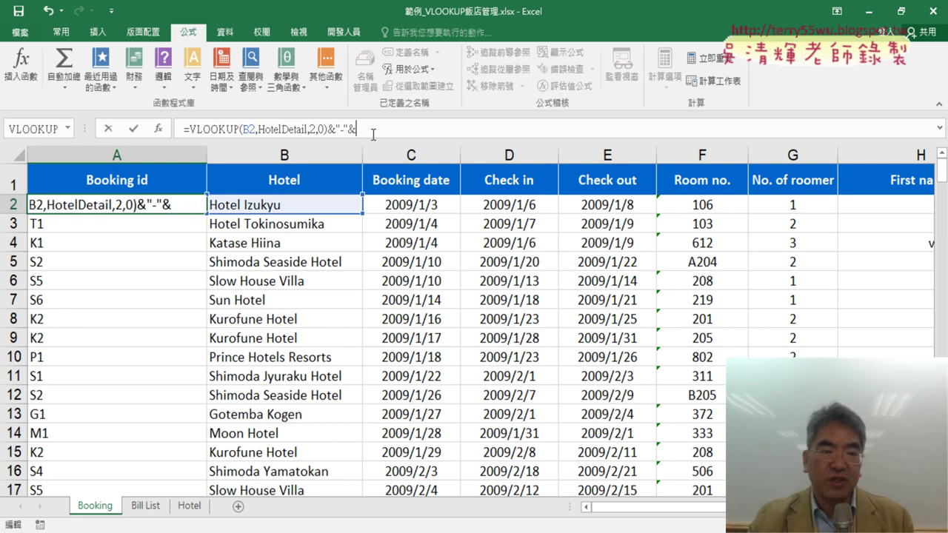
left_click(158, 131)
Step: Append the TEXT function from the 文字 (Text) category to A2's formula
left_click(224, 210)
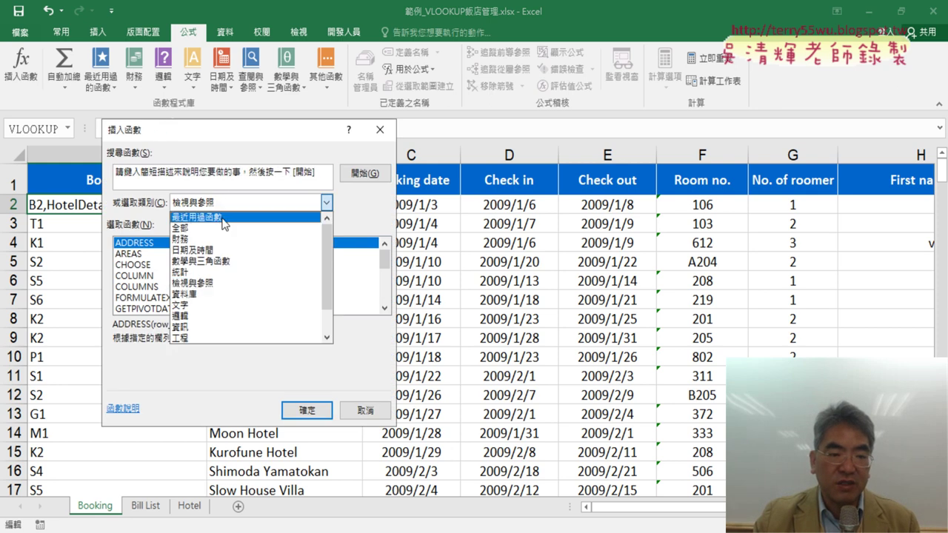
left_click(291, 305)
left_click(383, 289)
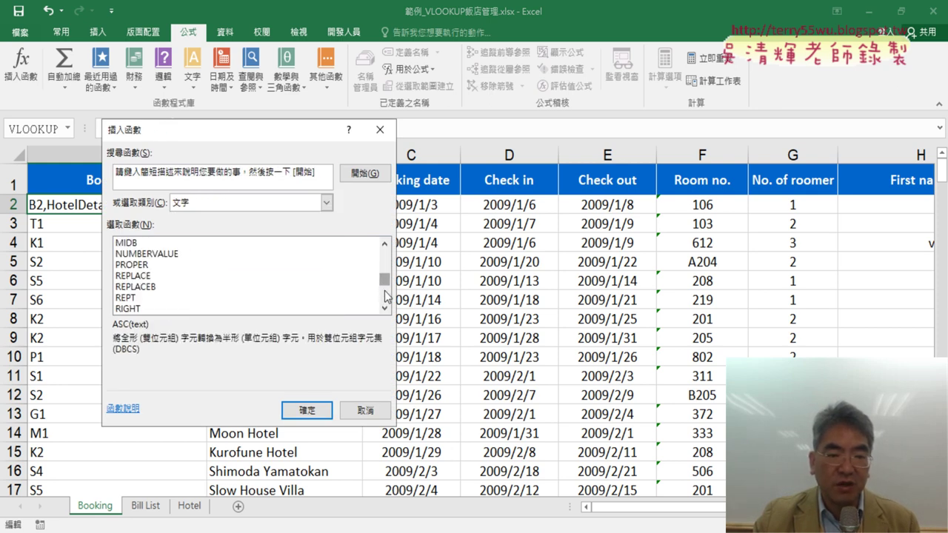
left_click(386, 308)
left_click(387, 308)
left_click(387, 308)
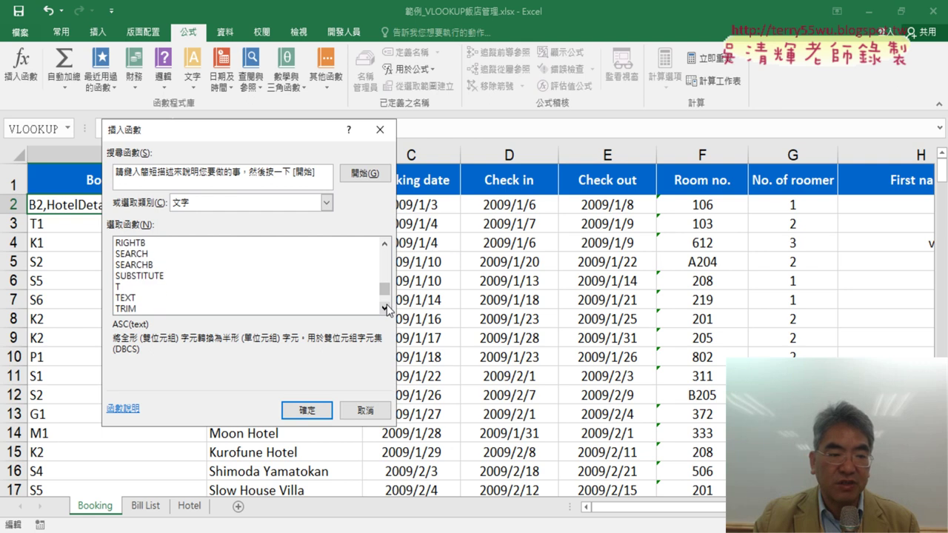
left_click(223, 298)
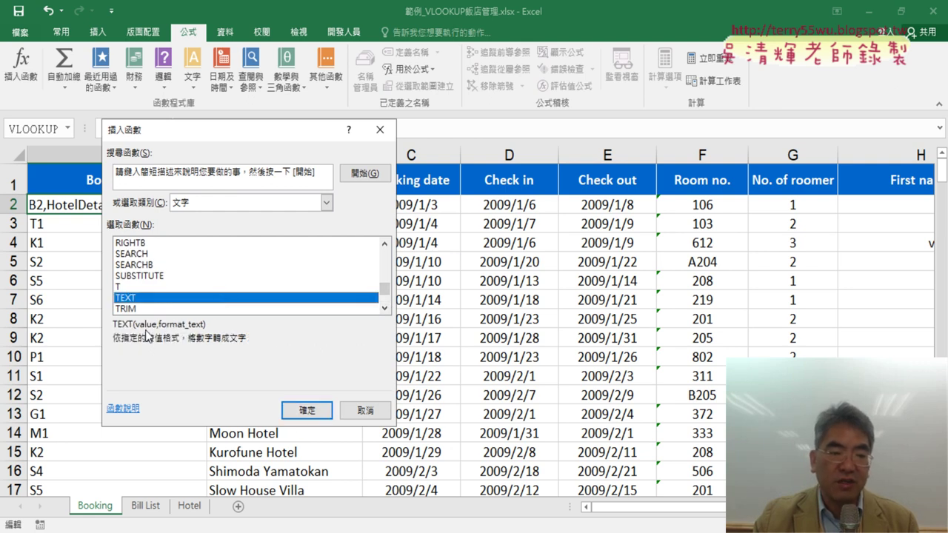
left_click(293, 411)
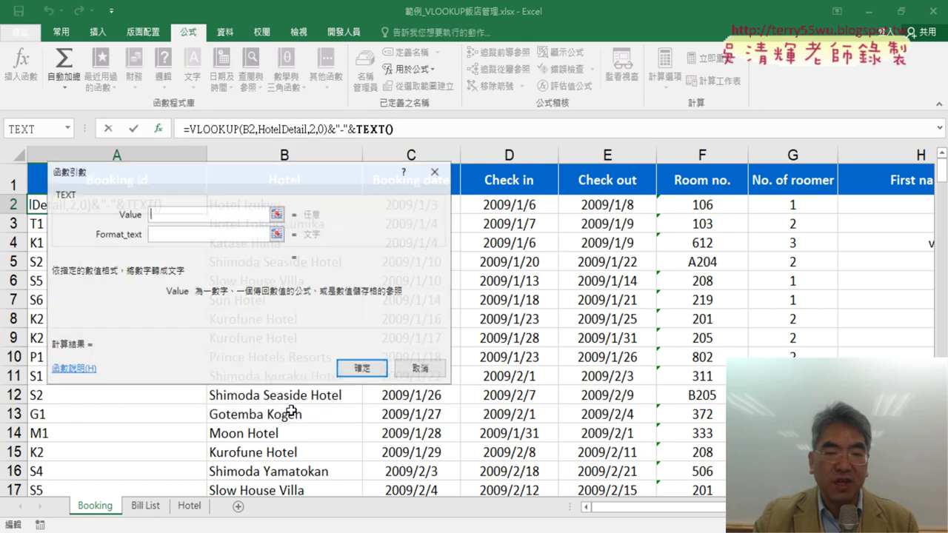
Step: Give TEXT the value D2 and format "MMDD", making A2 show I1-0106
left_click(530, 206)
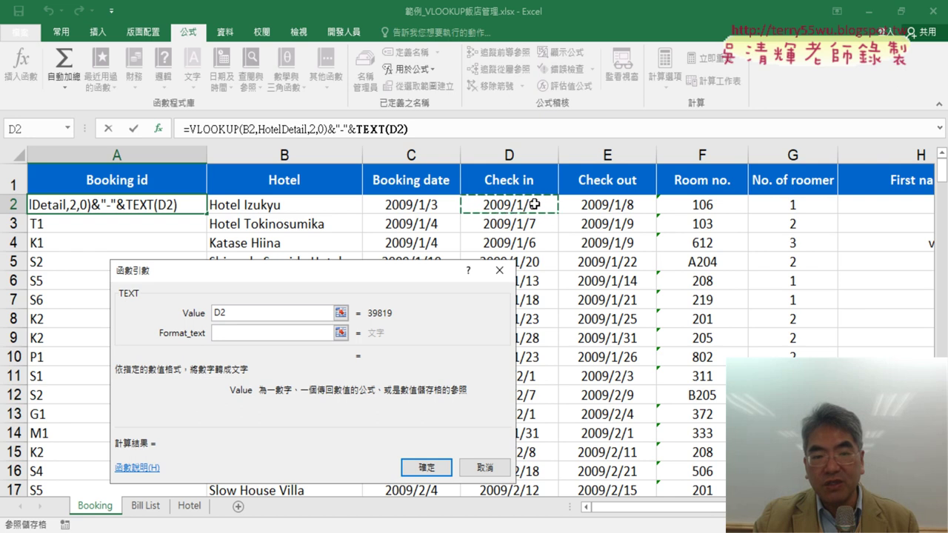
key("Tab")
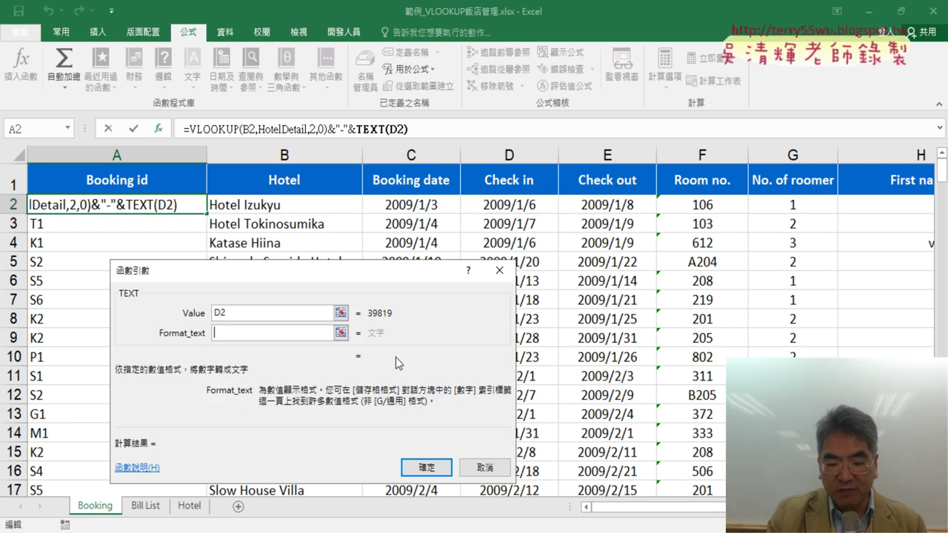
type("\"")
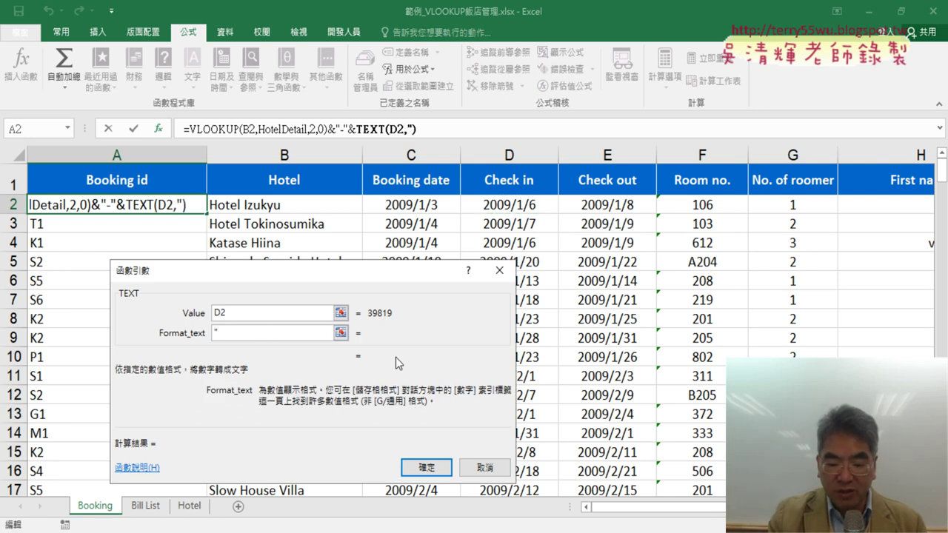
type("MM")
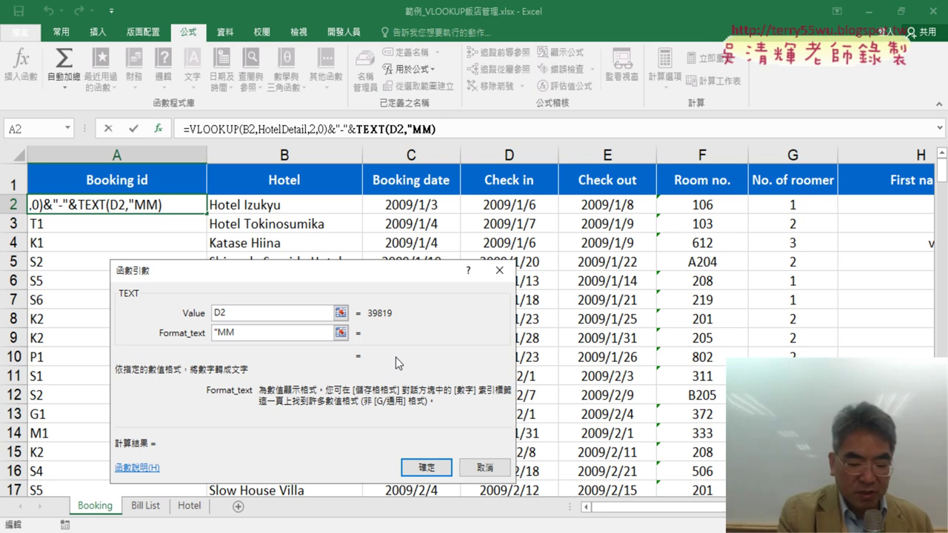
type("DD")
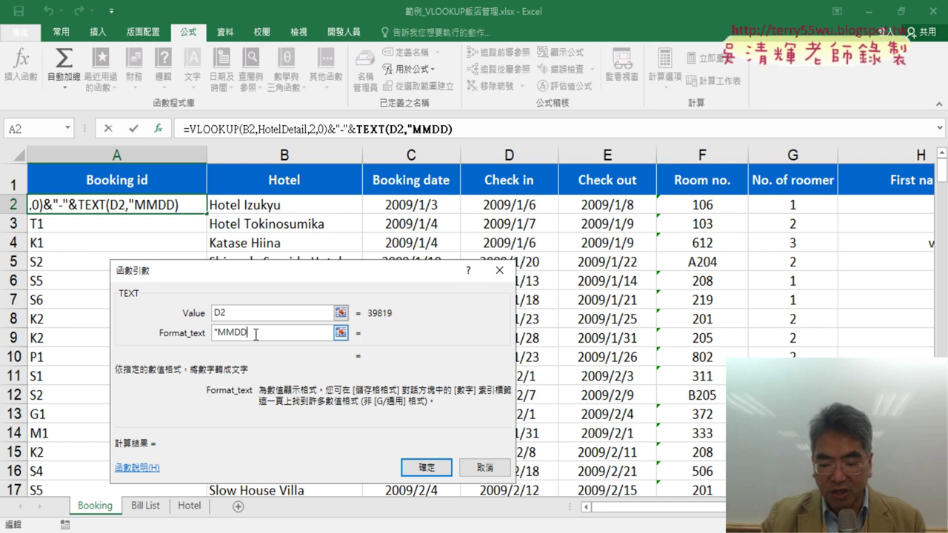
type("\"")
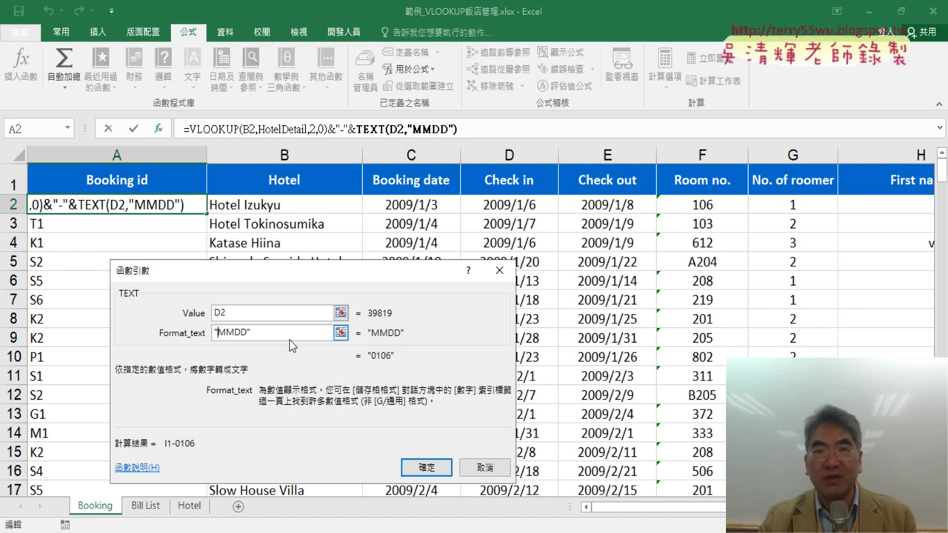
type("YY")
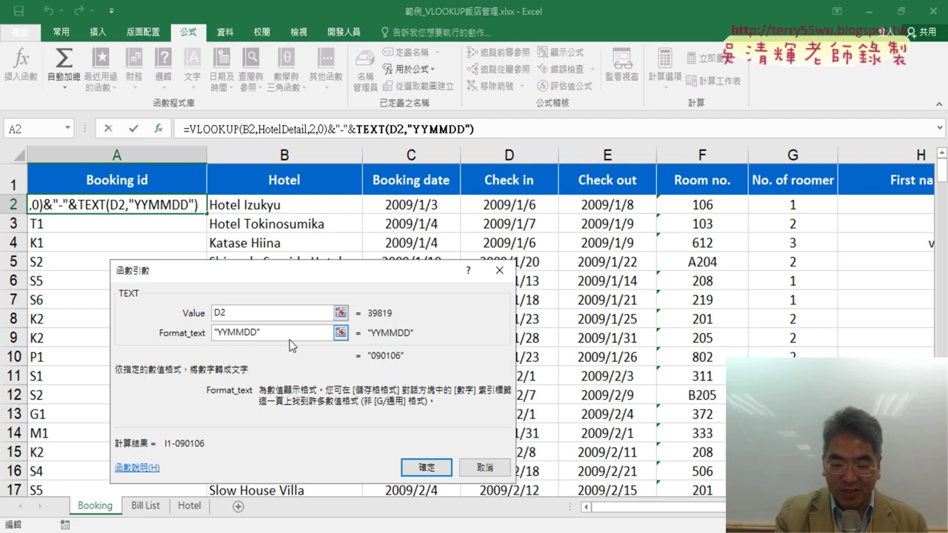
type("YY")
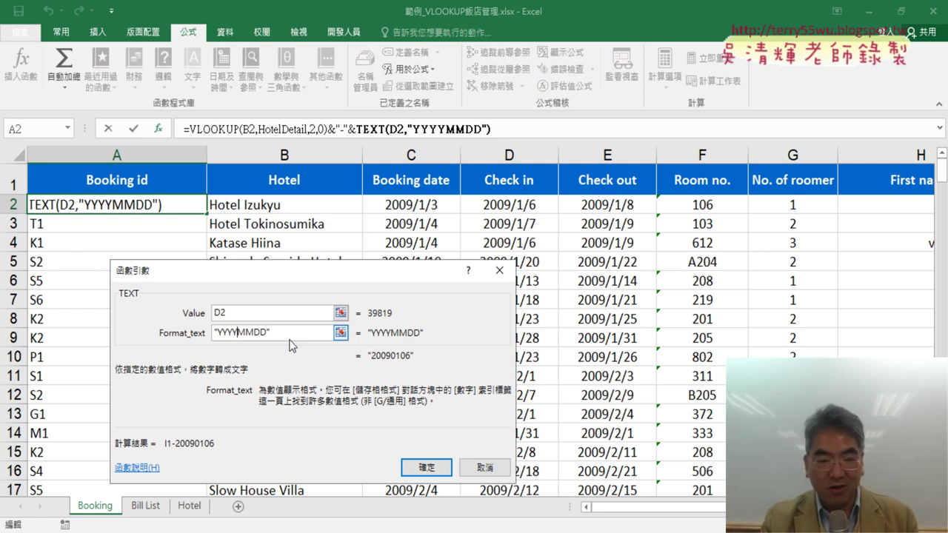
key("BackSpace")
key("BackSpace")
key("BackSpace")
key("BackSpace")
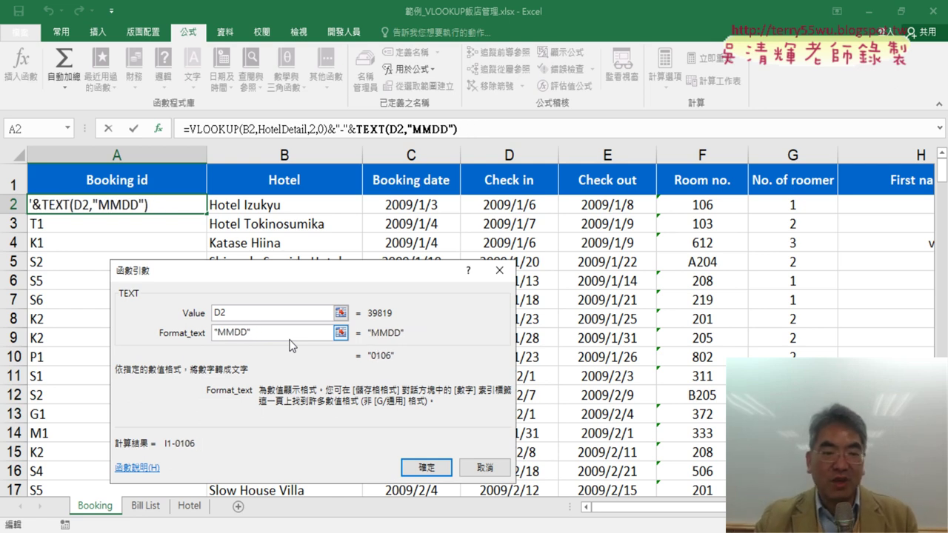
left_click(426, 468)
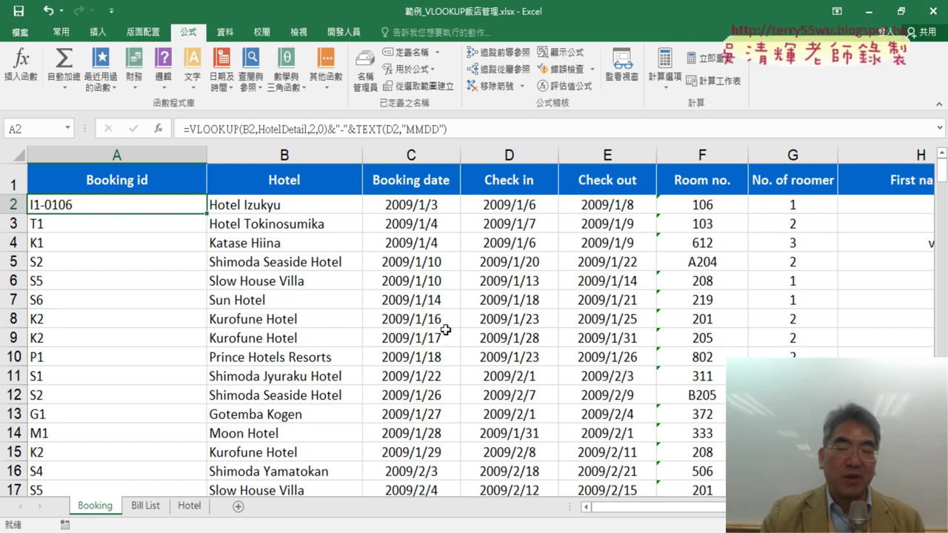
right_click(597, 205)
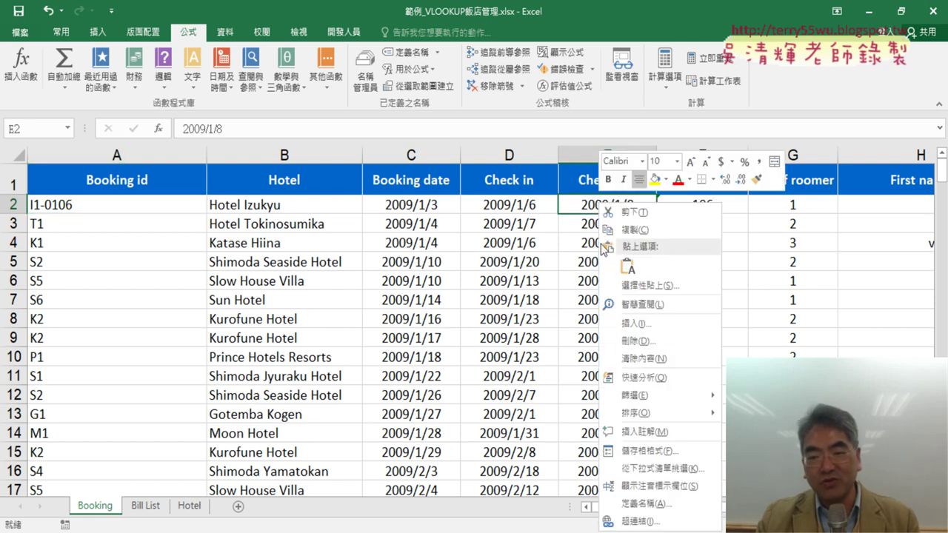
left_click(652, 444)
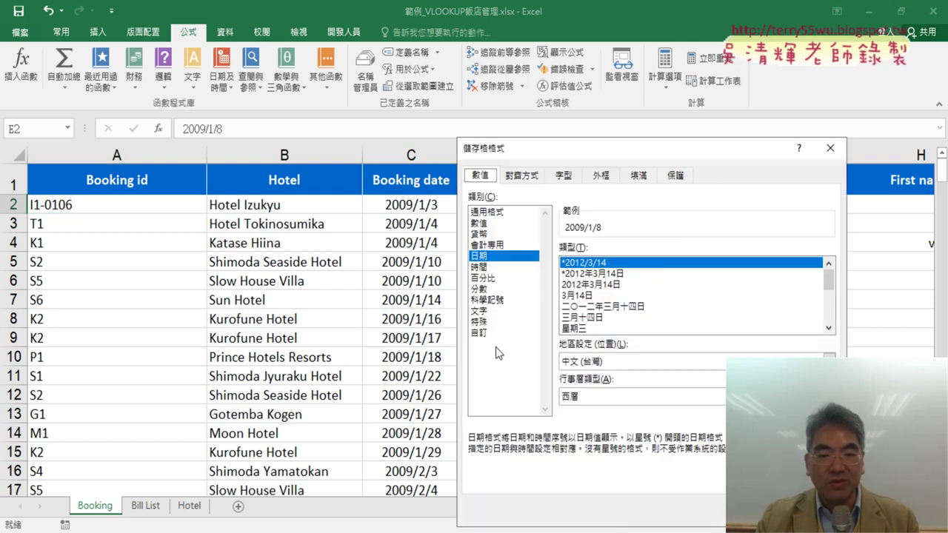
left_click(829, 329)
left_click(830, 329)
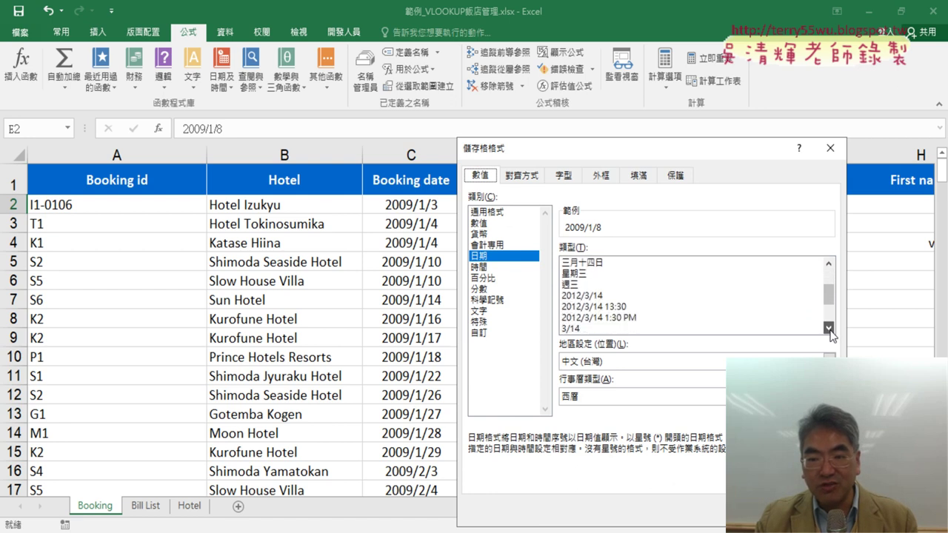
left_click(830, 329)
left_click(830, 329)
left_click(830, 329)
left_click(829, 328)
left_click(829, 328)
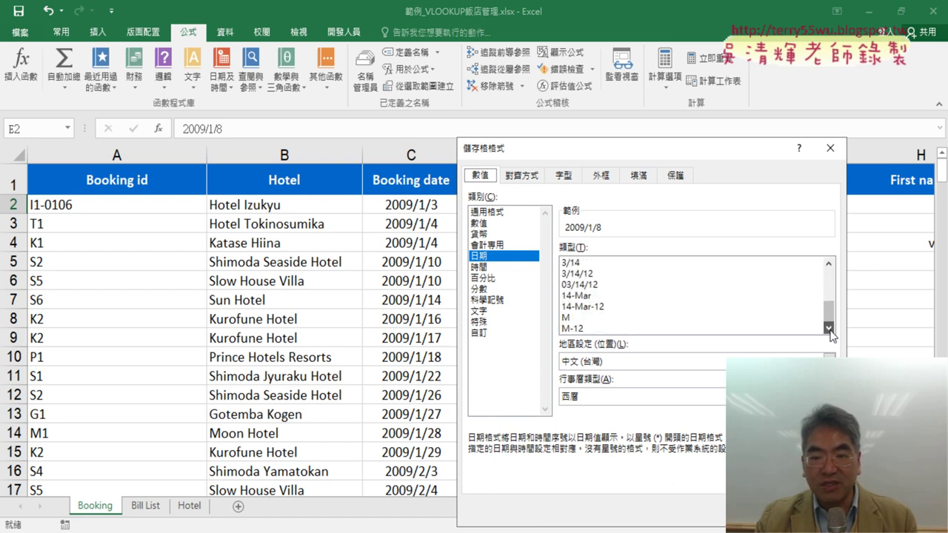
left_click(570, 263)
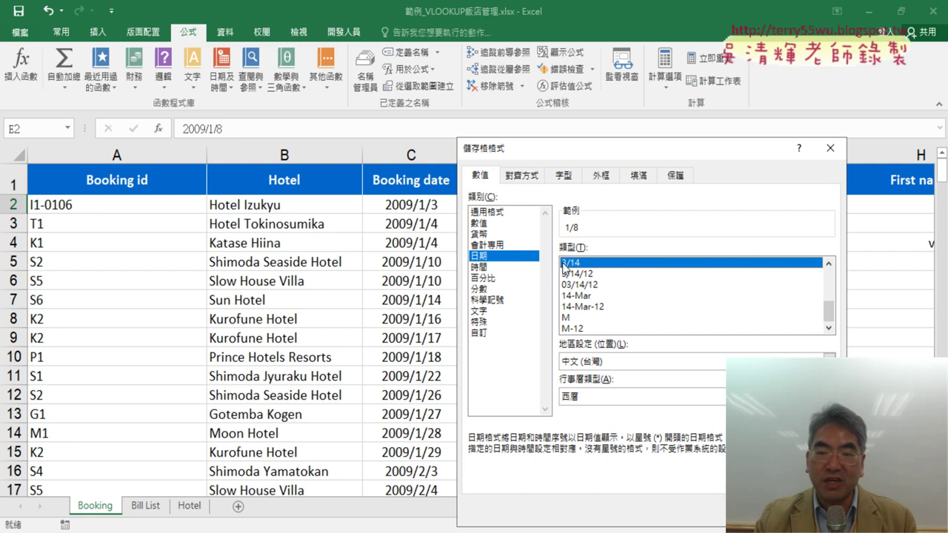
left_click(478, 334)
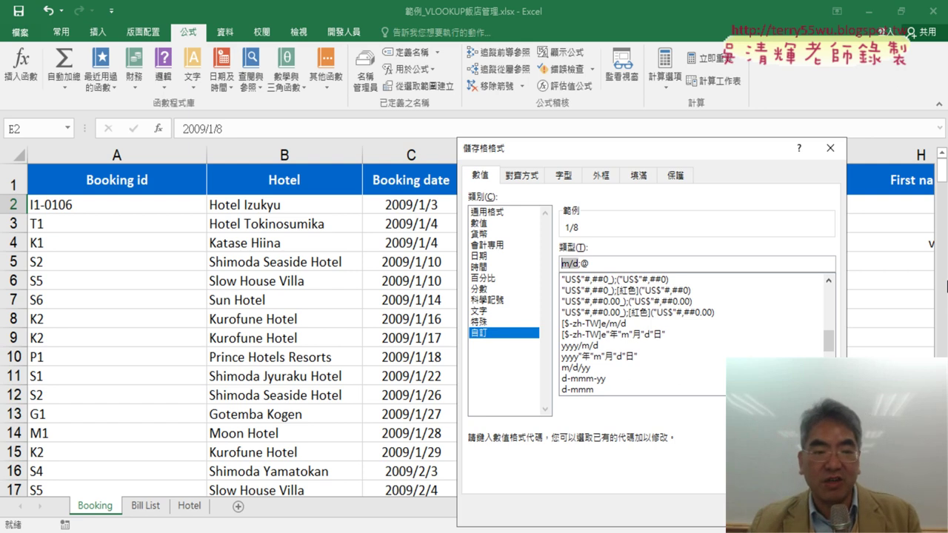
Step: Append &"-" to the A2 formula so it shows I1-0106-, then check the Google Docs example
key("Escape")
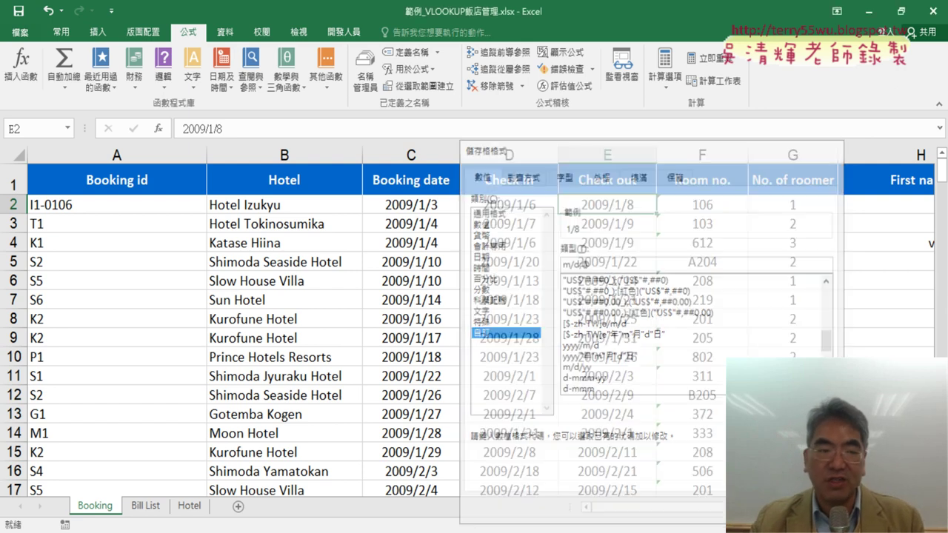
left_click(74, 208)
key("F2")
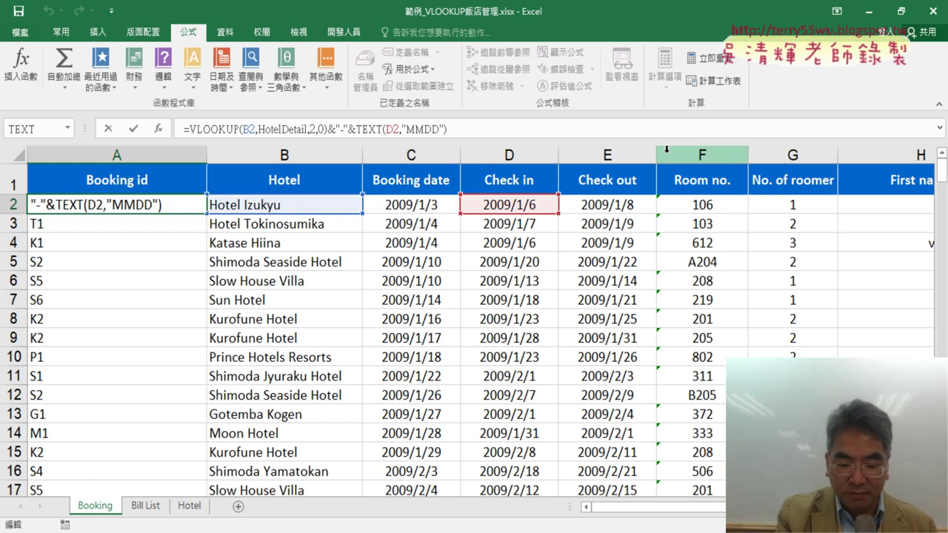
type("&\"-")
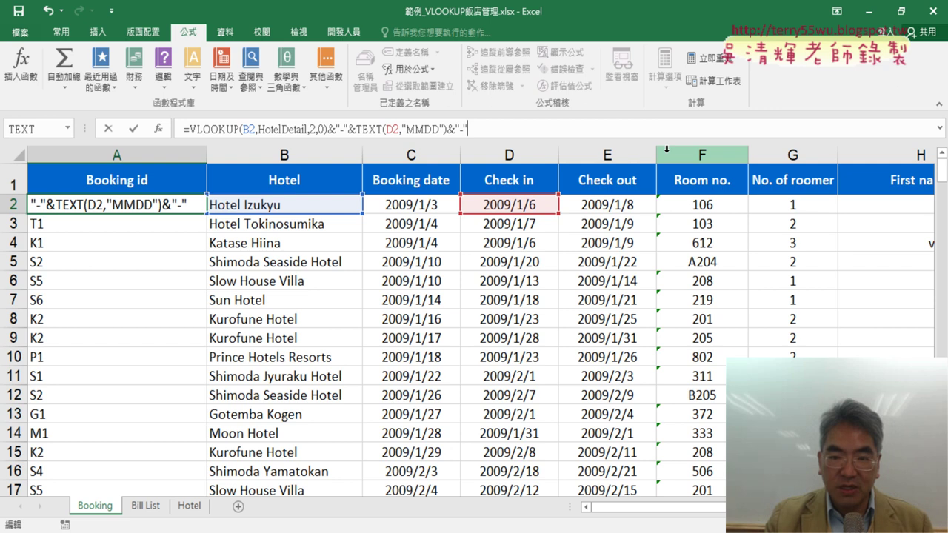
left_click(133, 128)
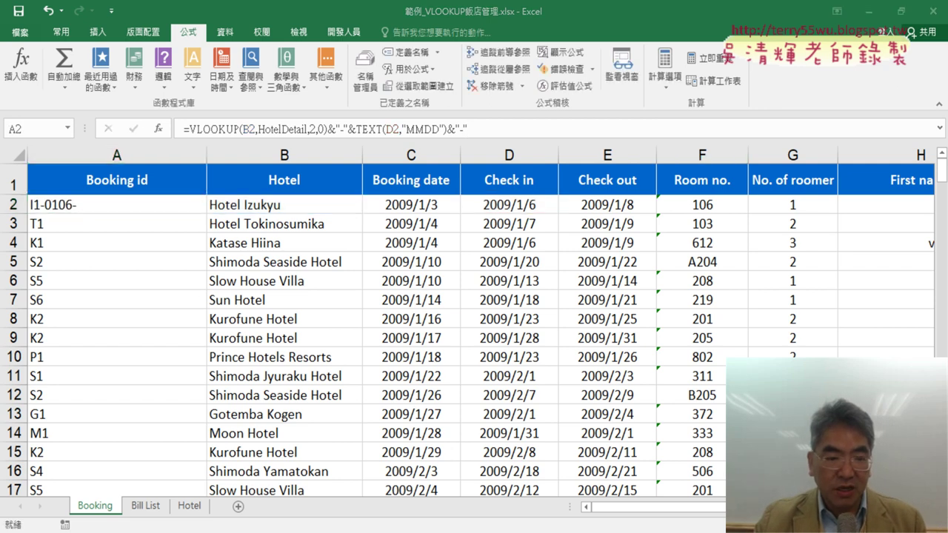
key("alt+Tab")
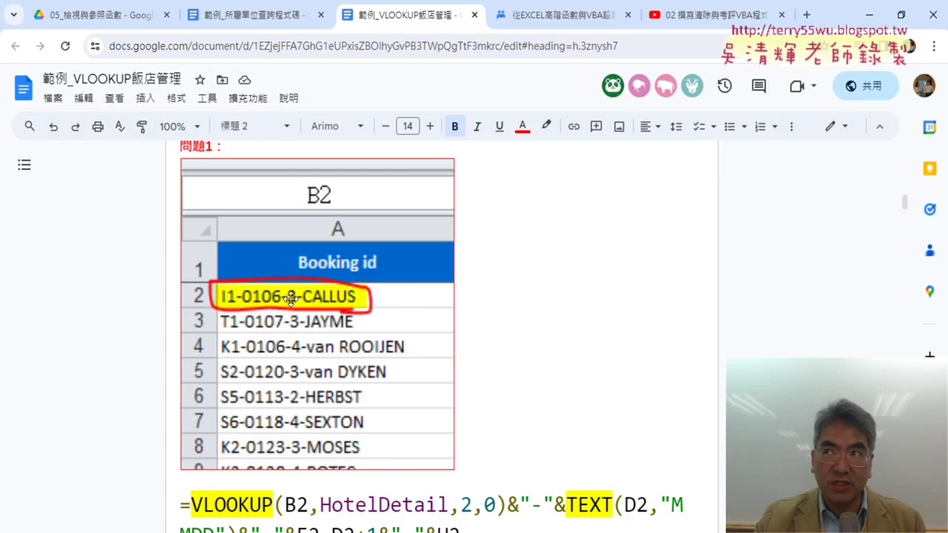
key("alt+Tab")
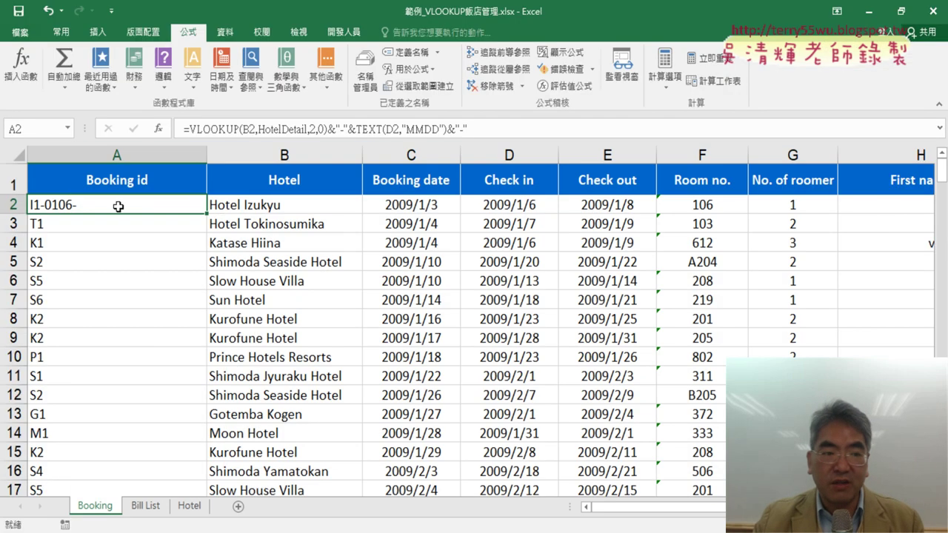
Step: Try appending &D2-C2+1 to the A2 formula, then cancel that edit
left_click(491, 128)
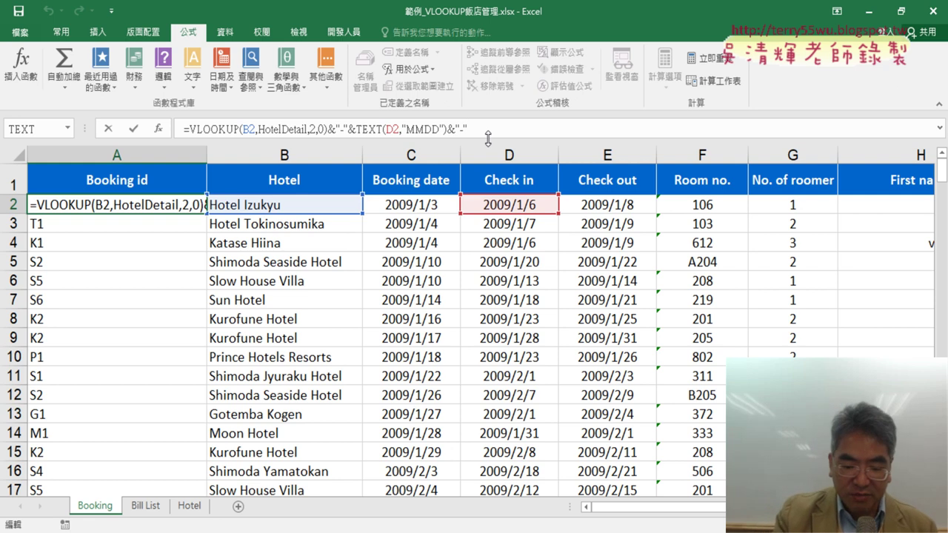
type("&")
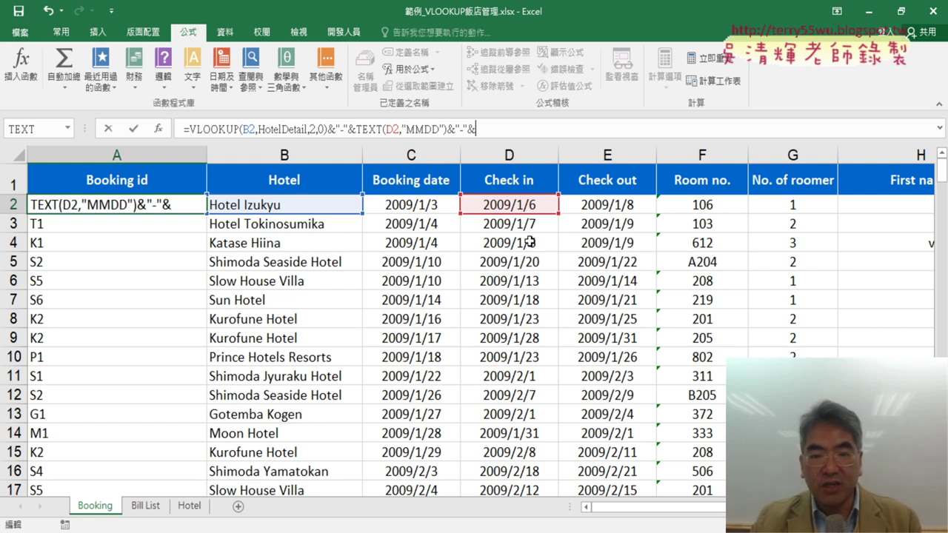
left_click(516, 203)
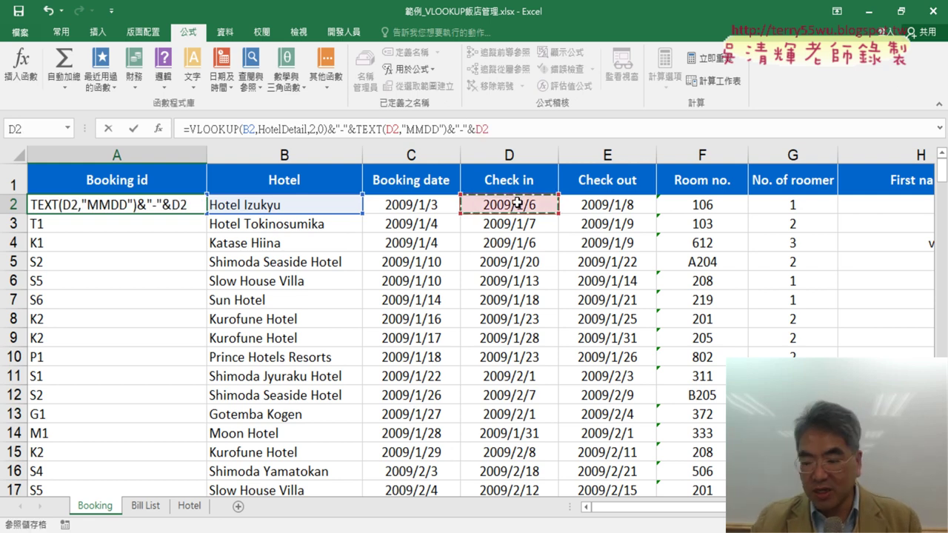
type("-")
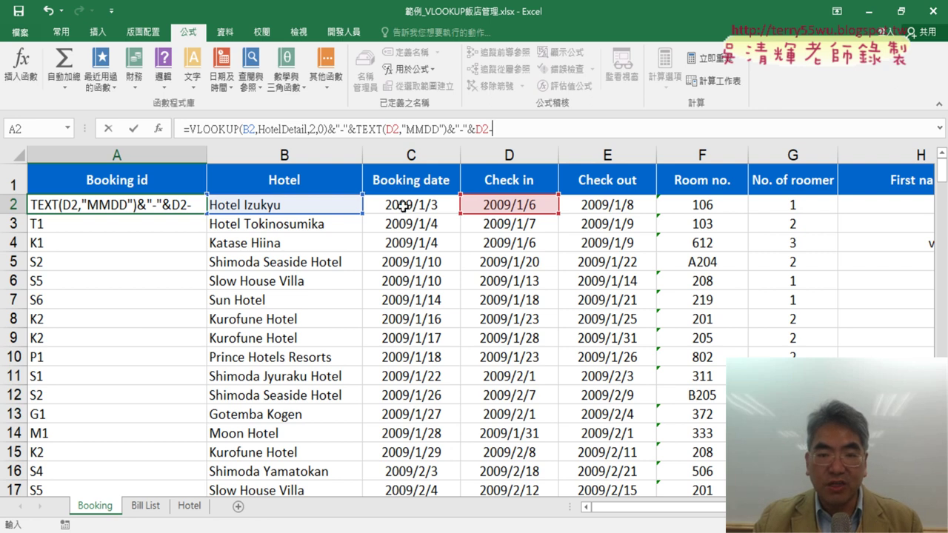
left_click(402, 204)
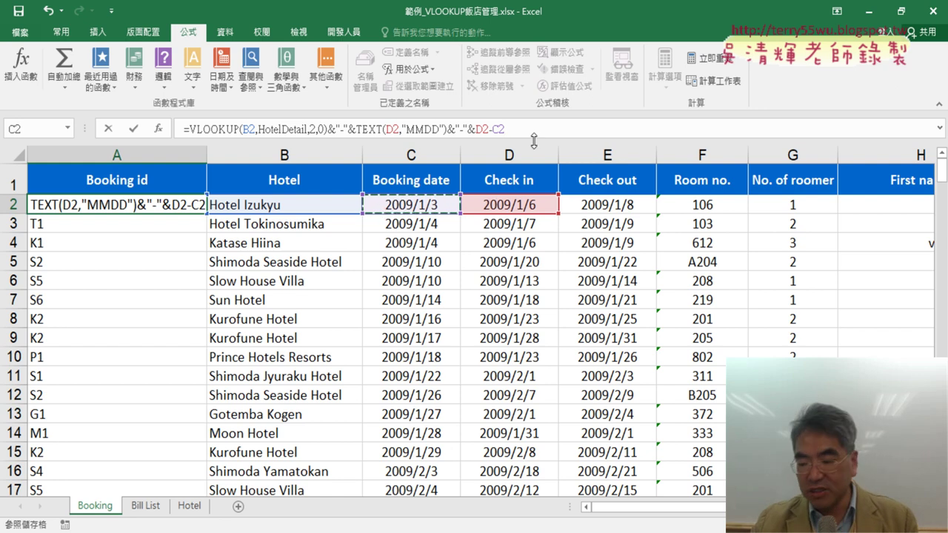
type("+1")
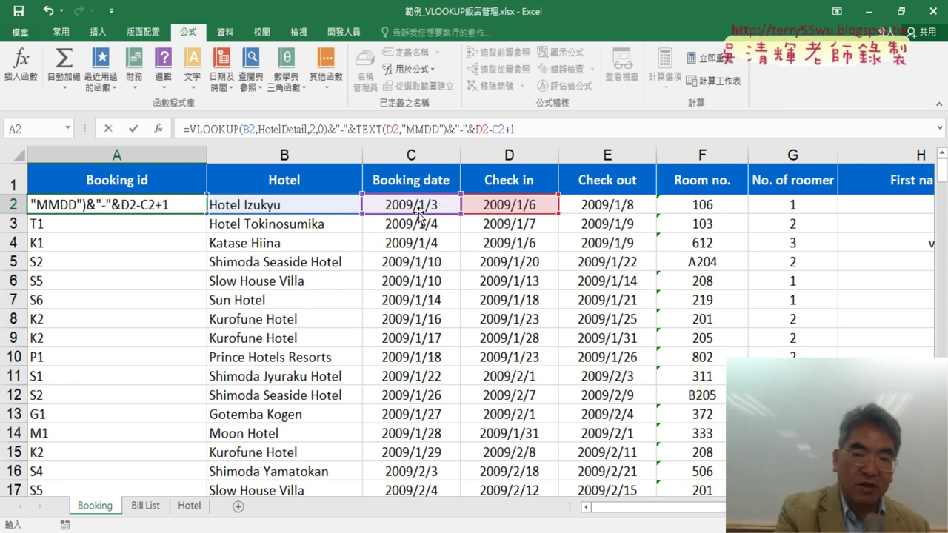
key("Escape")
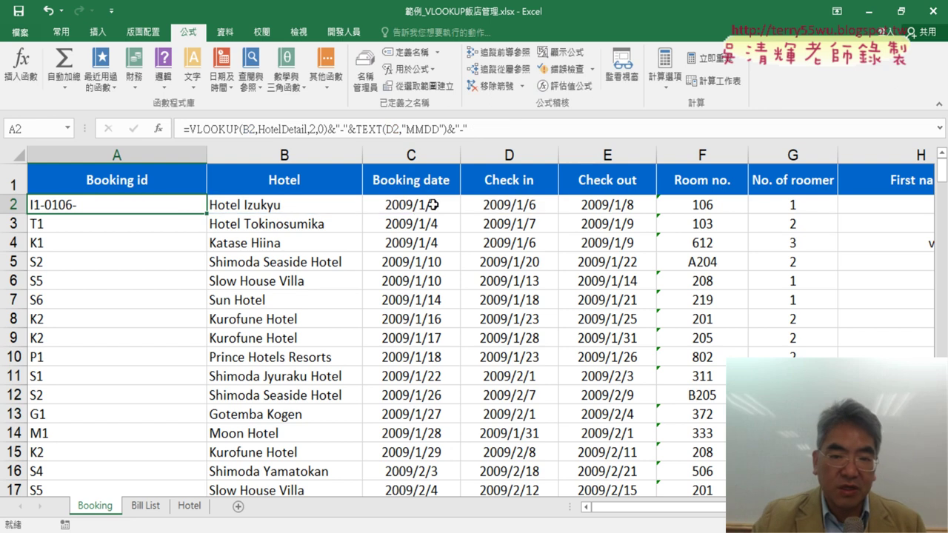
Step: Append &E2-D2+1 to the A2 formula so the Booking id reads I1-0106-3
left_click(513, 129)
type("&")
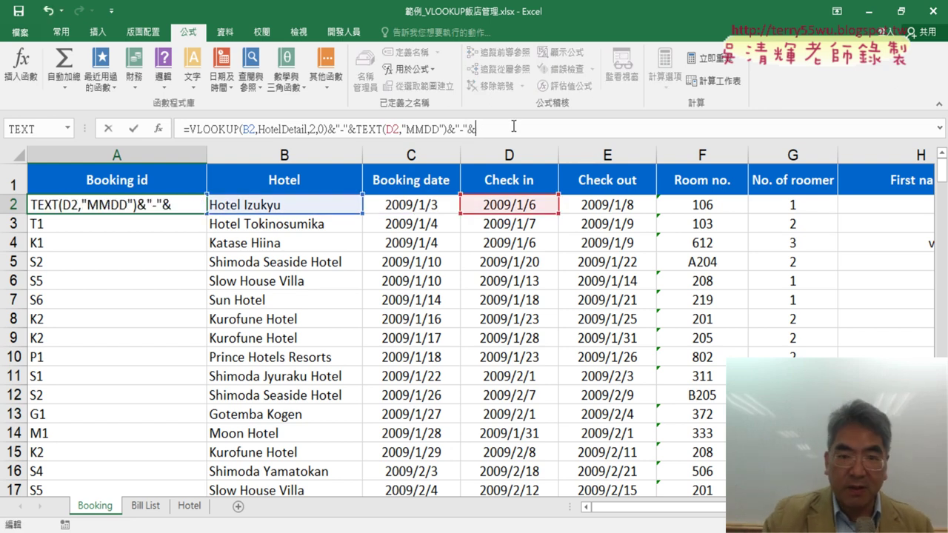
left_click(630, 206)
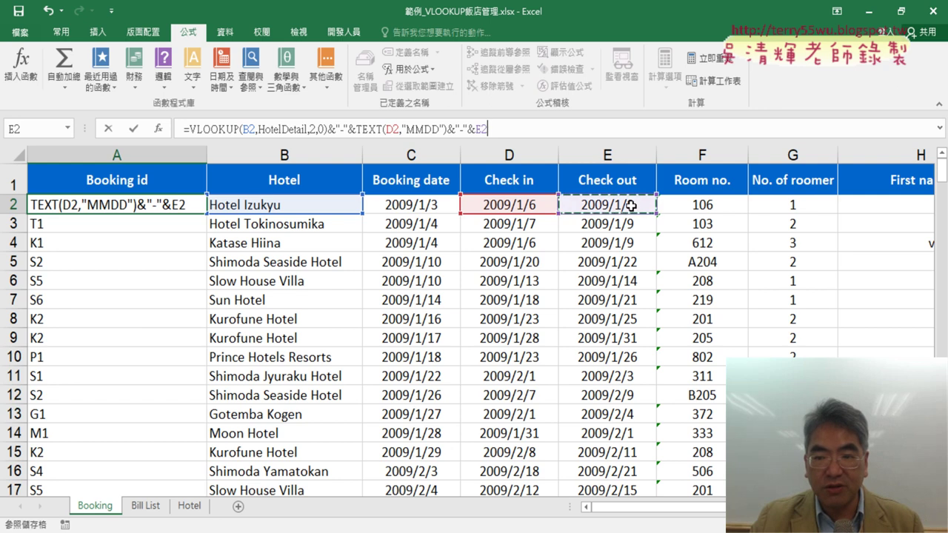
type("-")
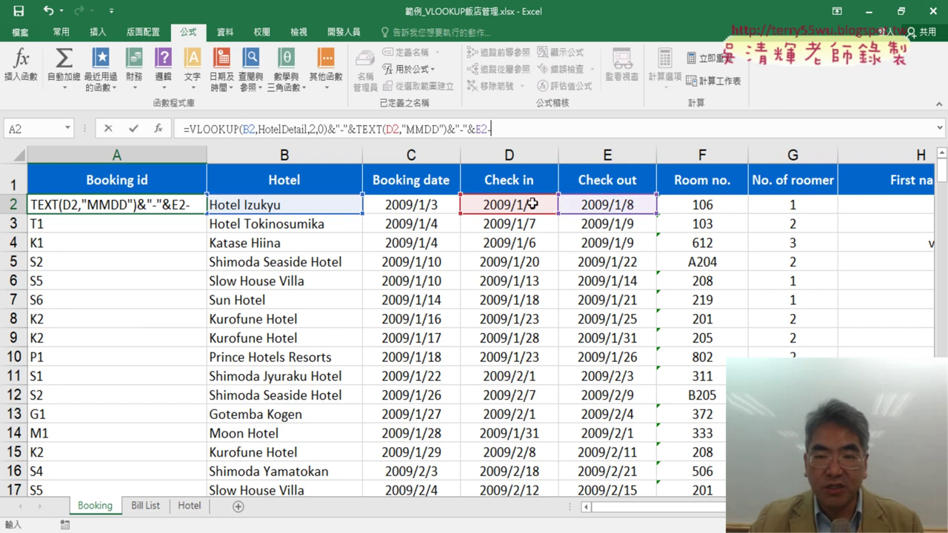
left_click(530, 206)
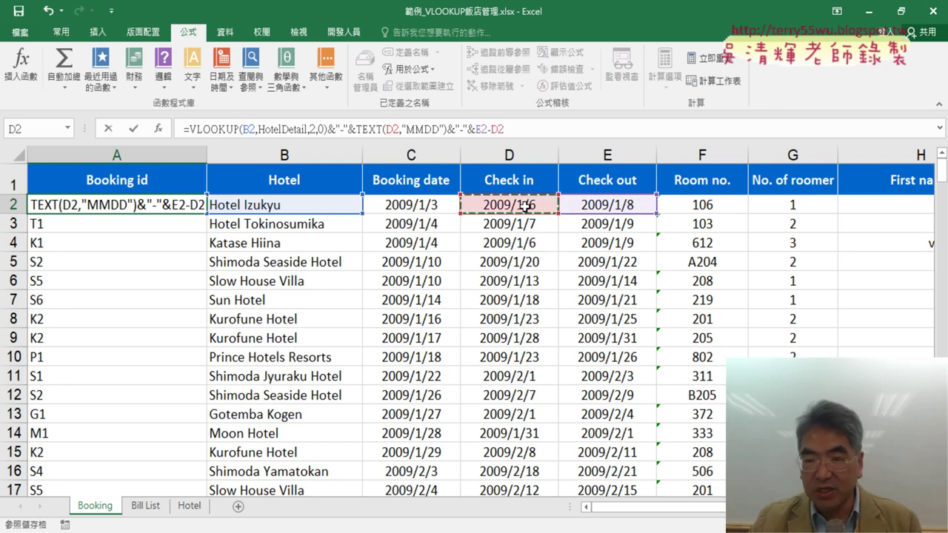
type("+1")
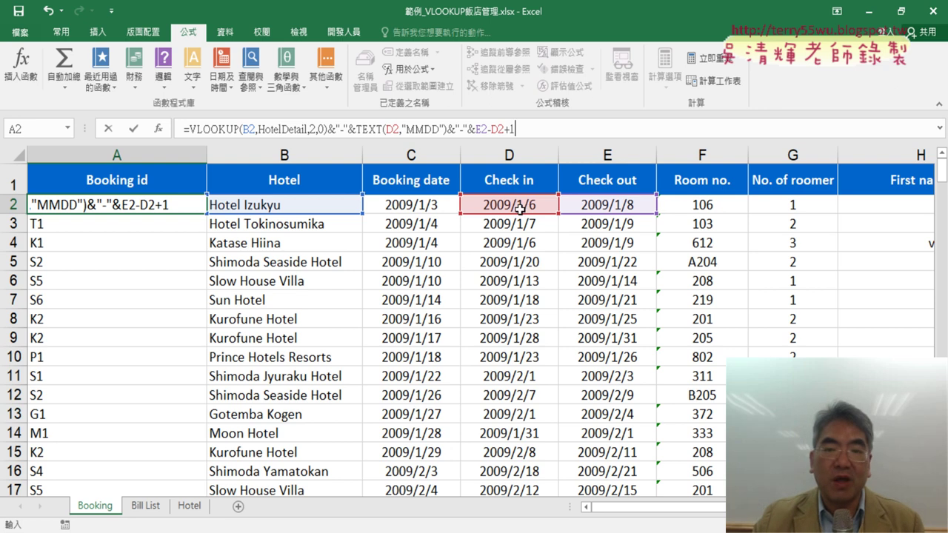
left_click(134, 129)
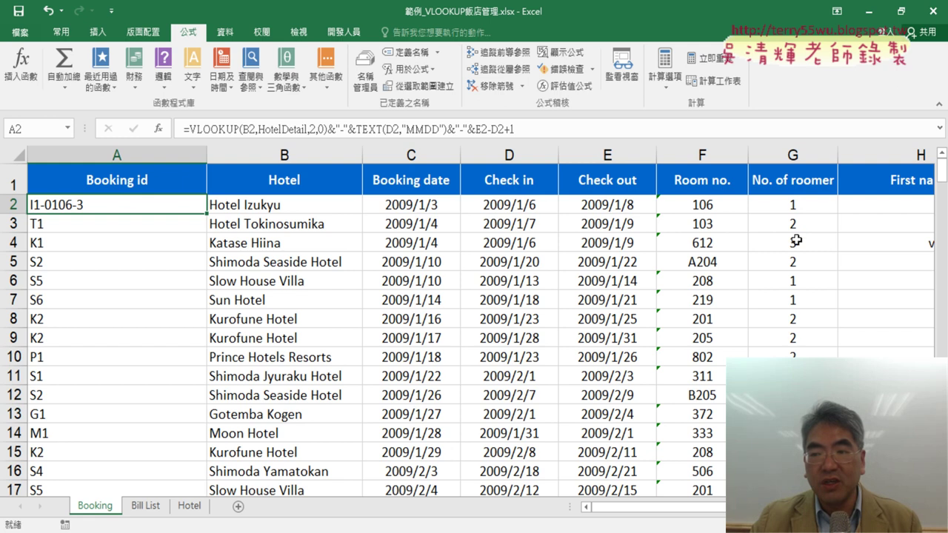
Step: Append &"-"&H2 to the A2 formula and fill it down column A, giving ids like I1-0106-3-CALLUS
scroll(585, 208, "right", 2)
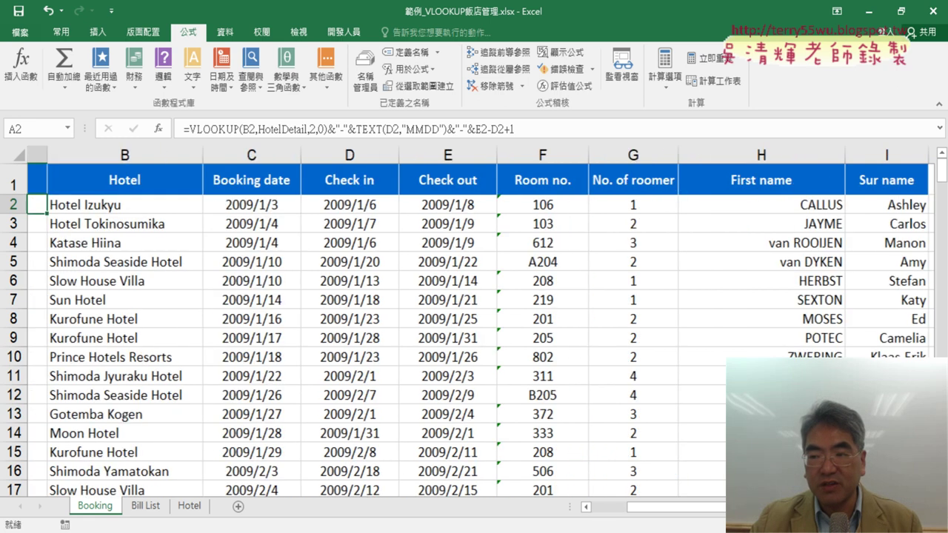
scroll(251, 261, "left", 2)
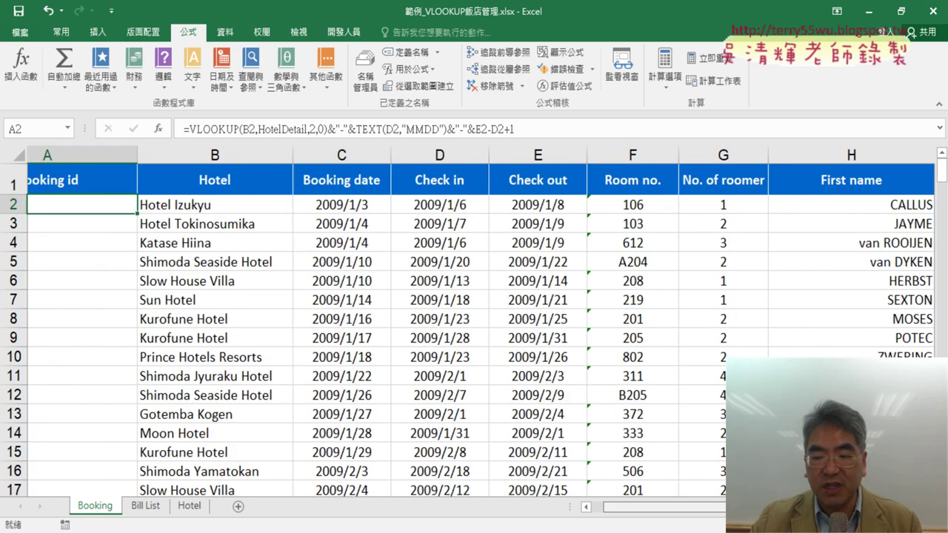
left_click(553, 132)
type("&")
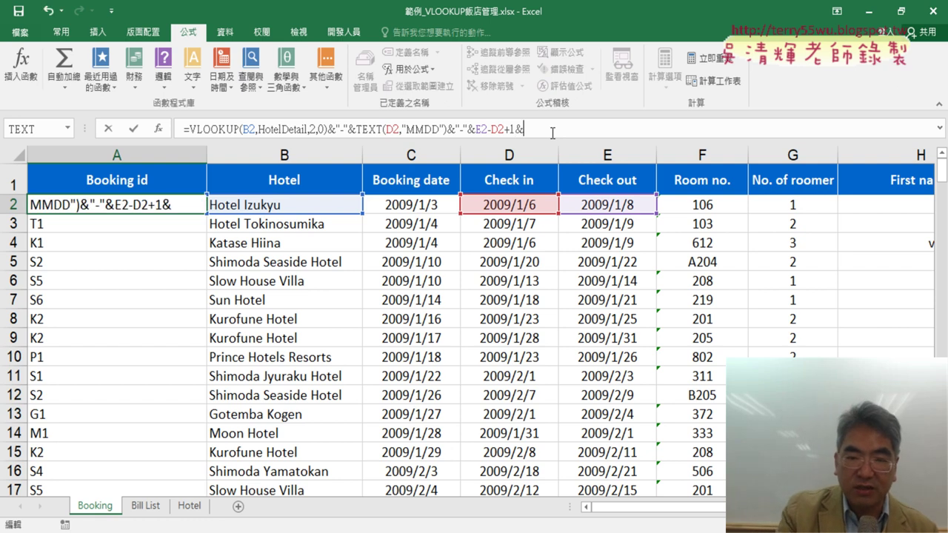
type("\"-")
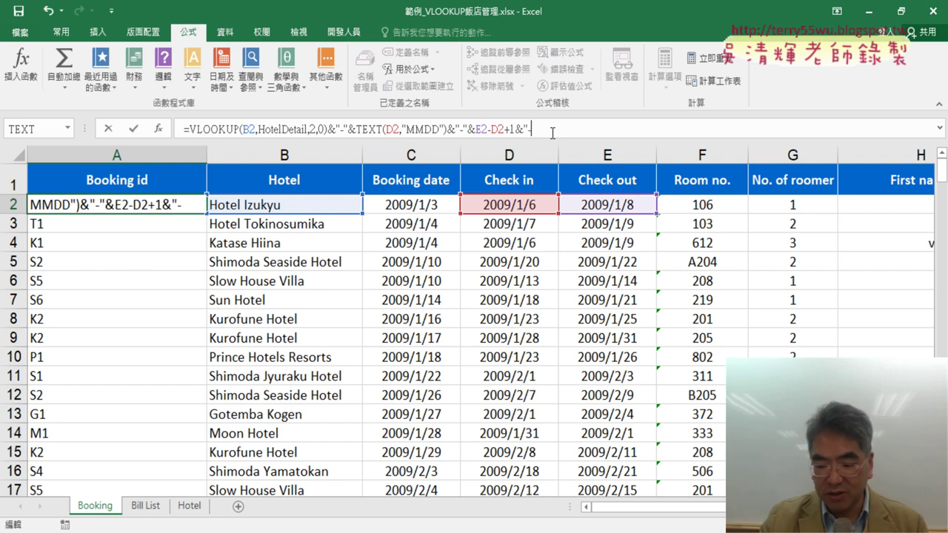
type("\"")
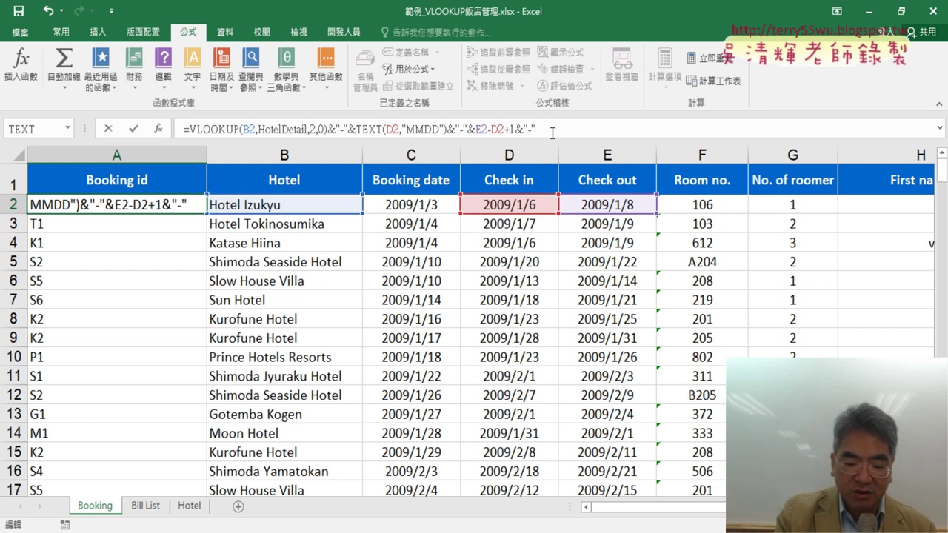
type("&")
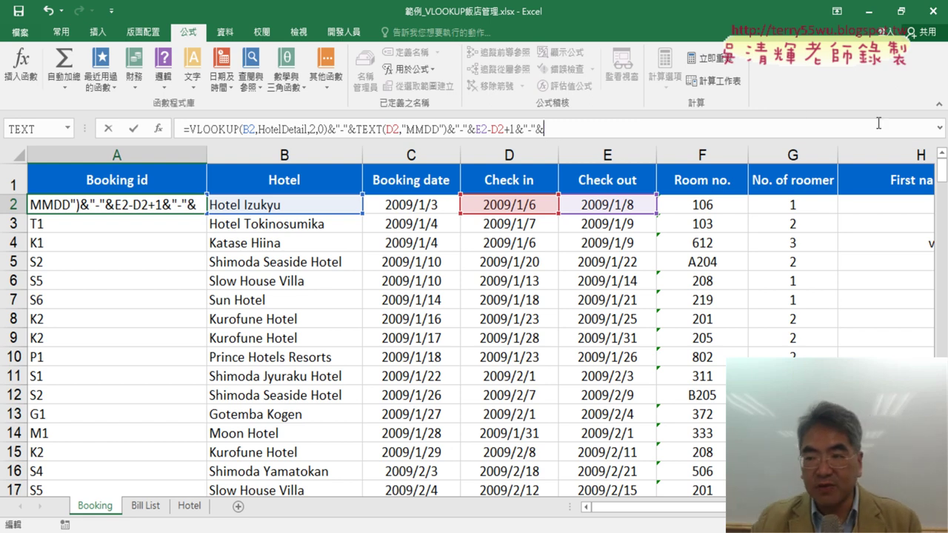
left_click(901, 206)
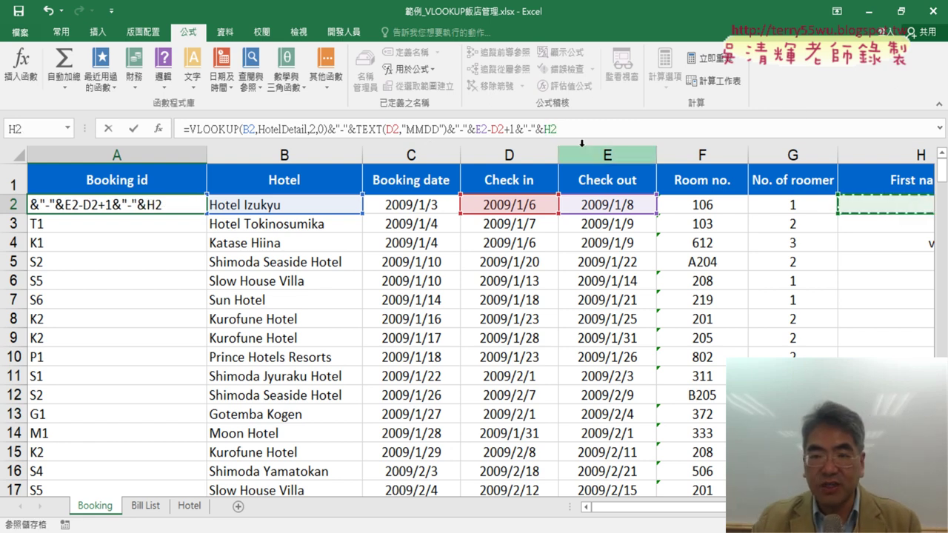
left_click(134, 130)
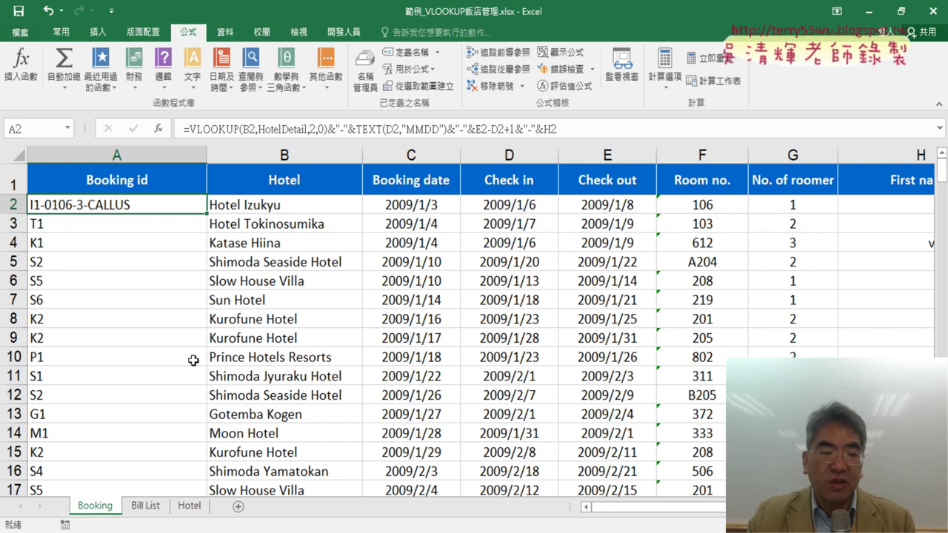
double_click(208, 213)
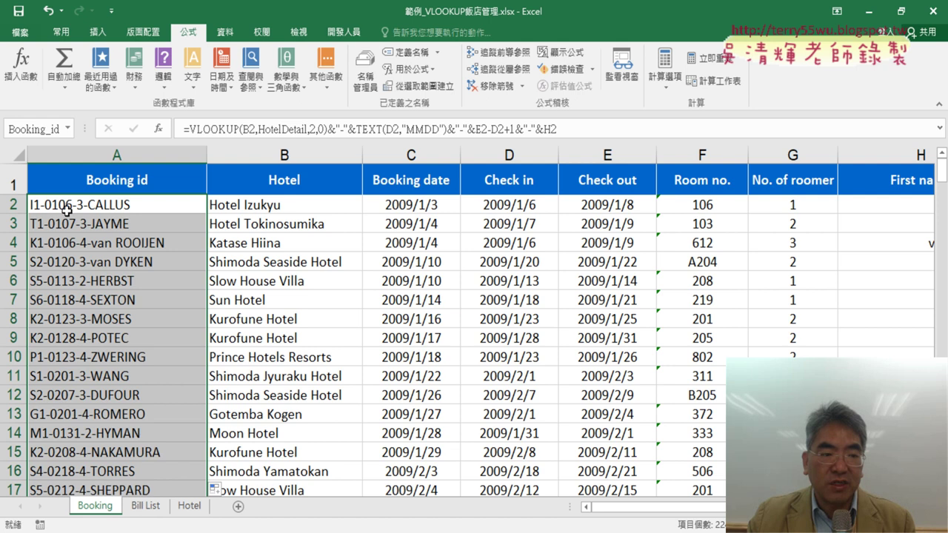
Step: Compare Booking ids by switching between the Booking and Bill List sheets, ending on Bill List
left_click(145, 506)
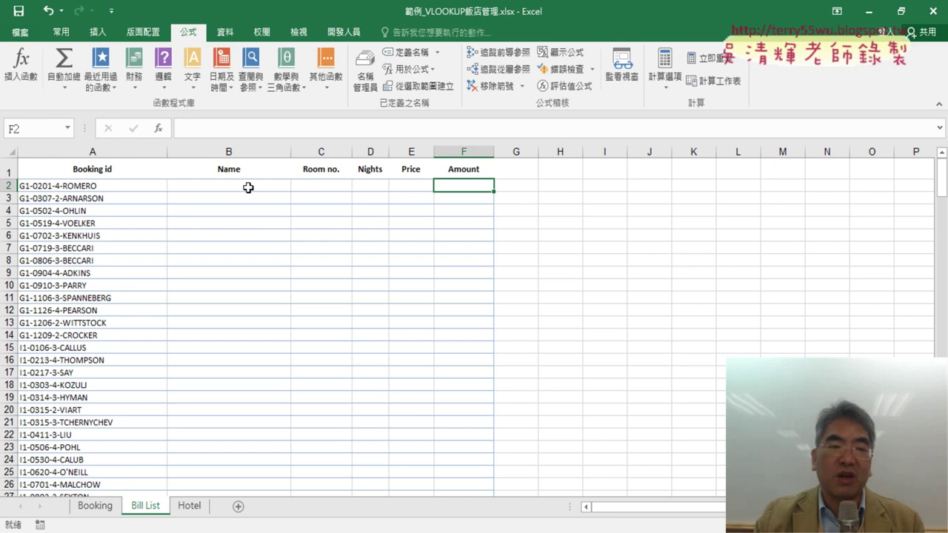
left_click(94, 511)
left_click(74, 205)
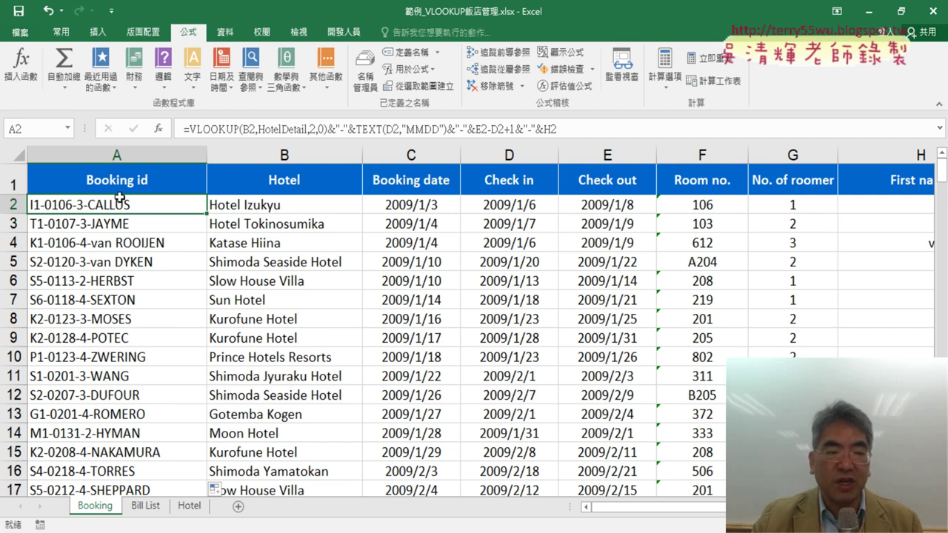
left_click(146, 507)
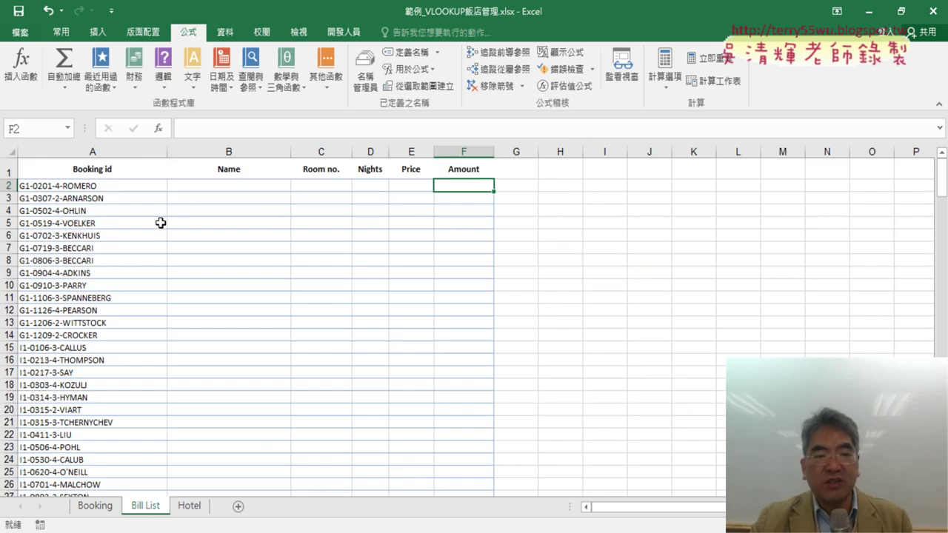
left_click(95, 506)
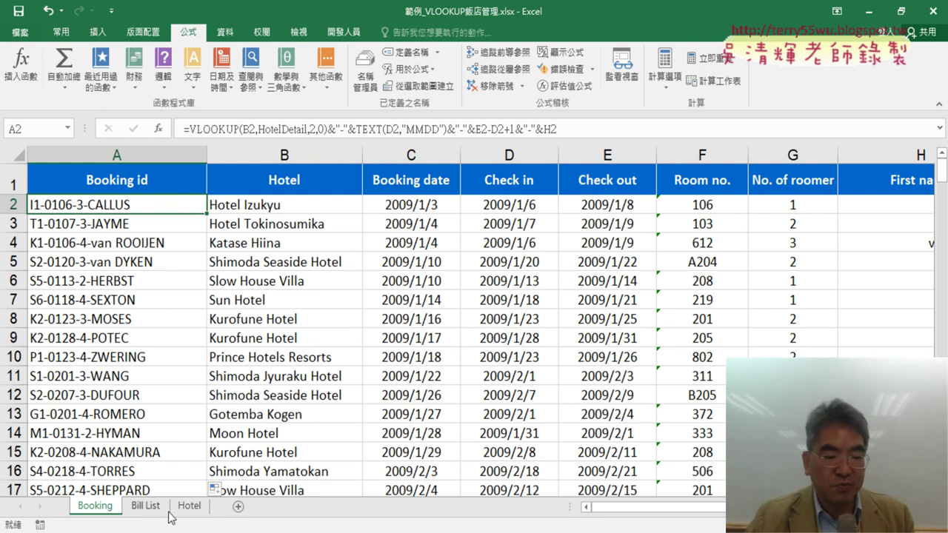
left_click(145, 508)
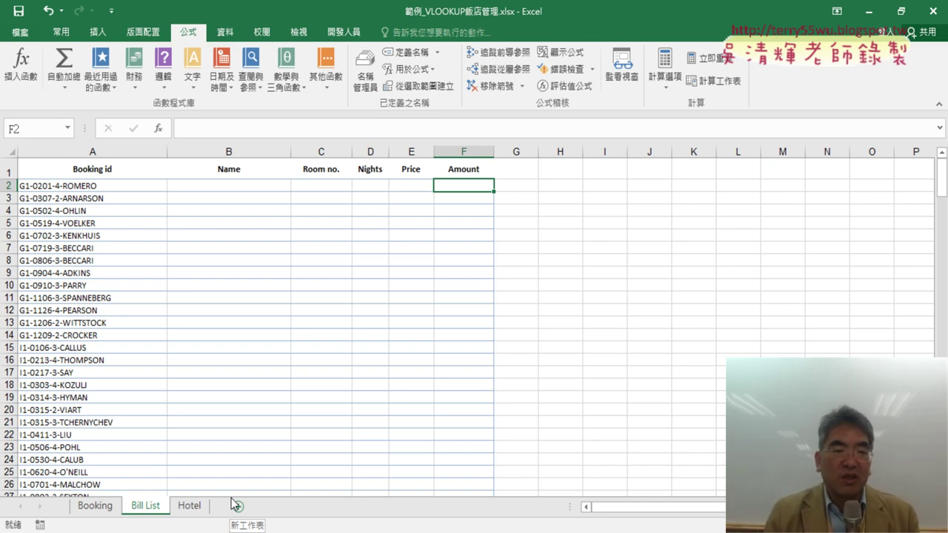
Step: Review the empty row-2 cells Name, Room no., Nights, Price and Amount on Bill List
left_click(254, 186)
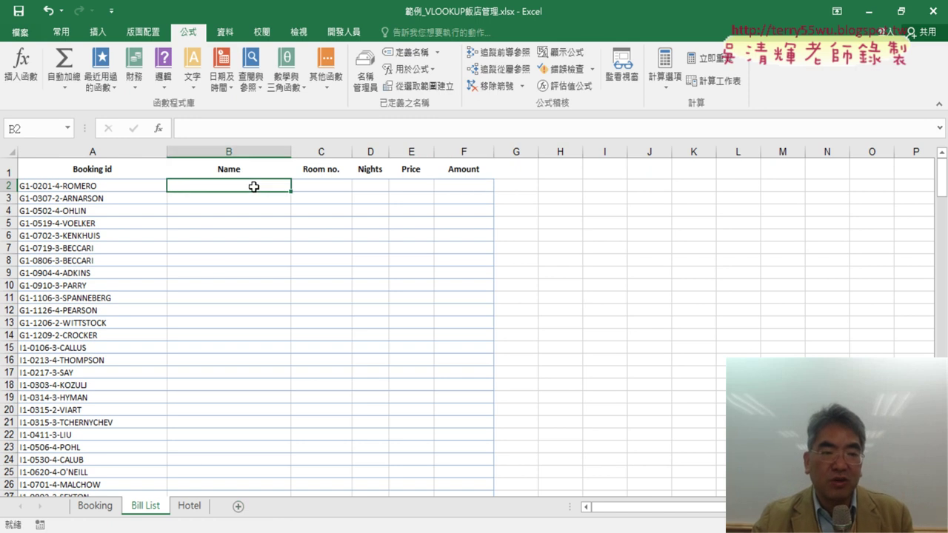
left_click(328, 186)
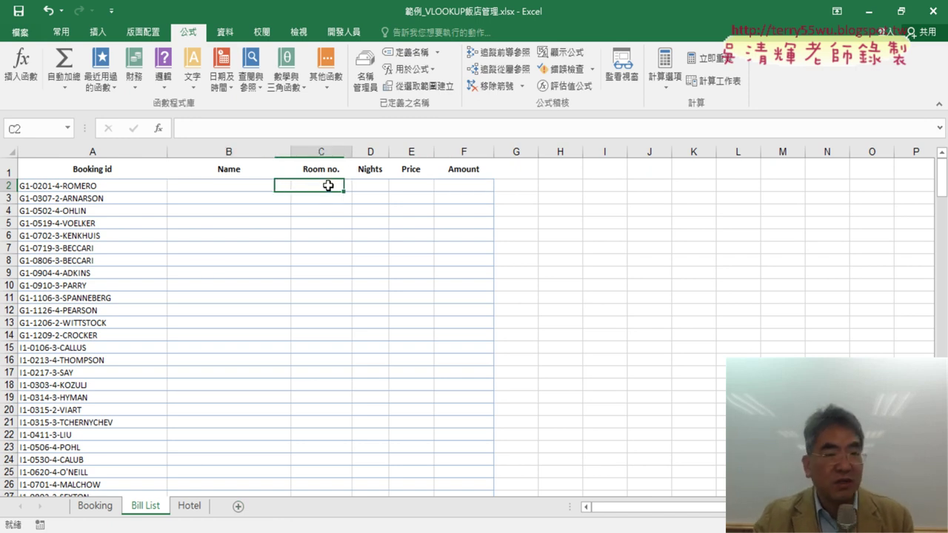
left_click(383, 186)
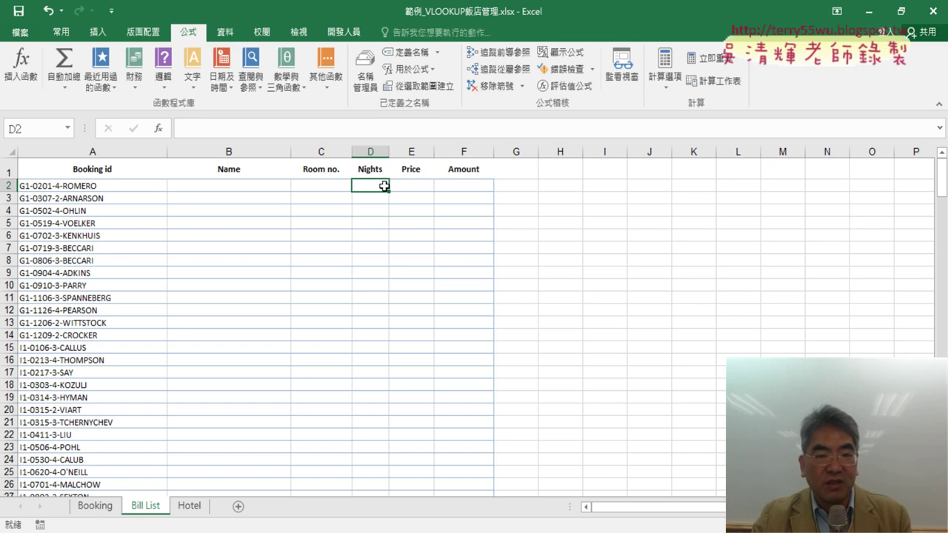
left_click(419, 186)
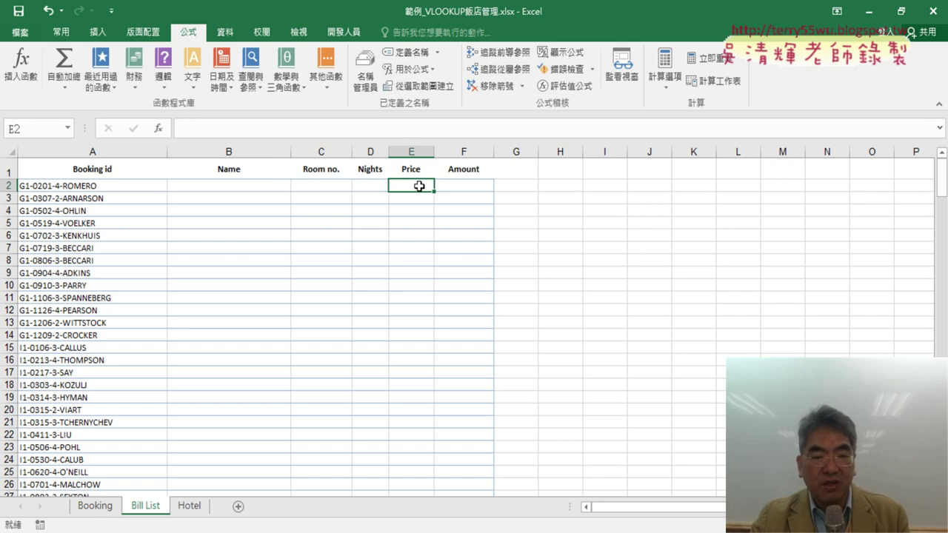
left_click(471, 186)
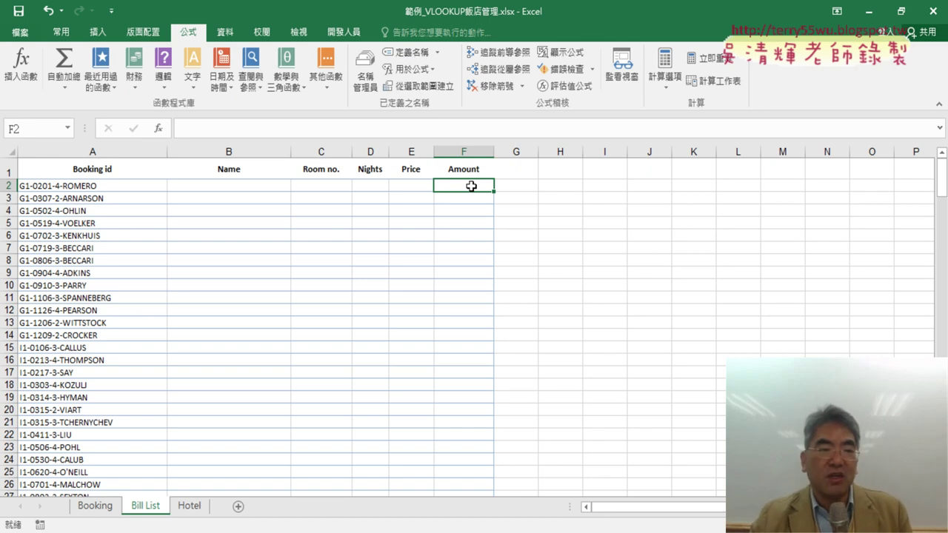
left_click(256, 189)
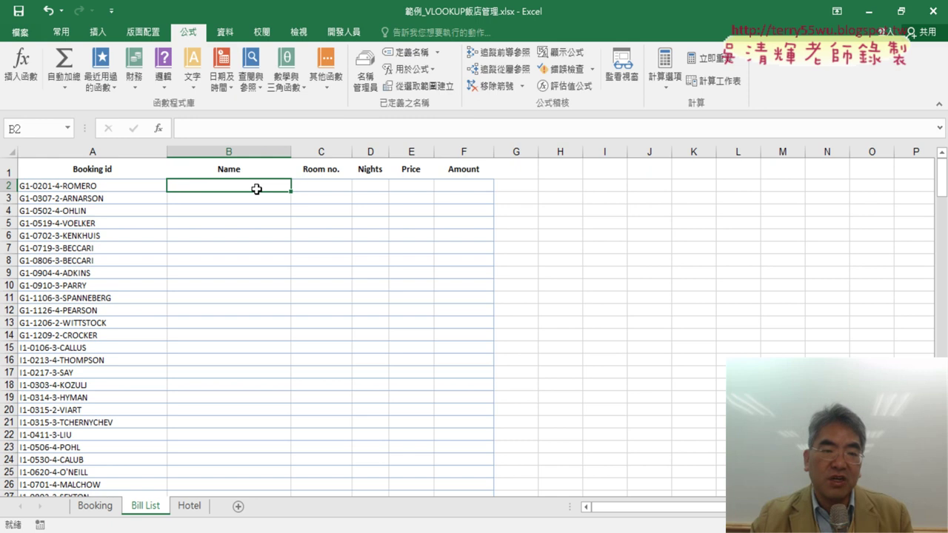
Step: Highlight the first booking's surname and first name in Booking H2:I2, then return to Bill List
left_click(77, 509)
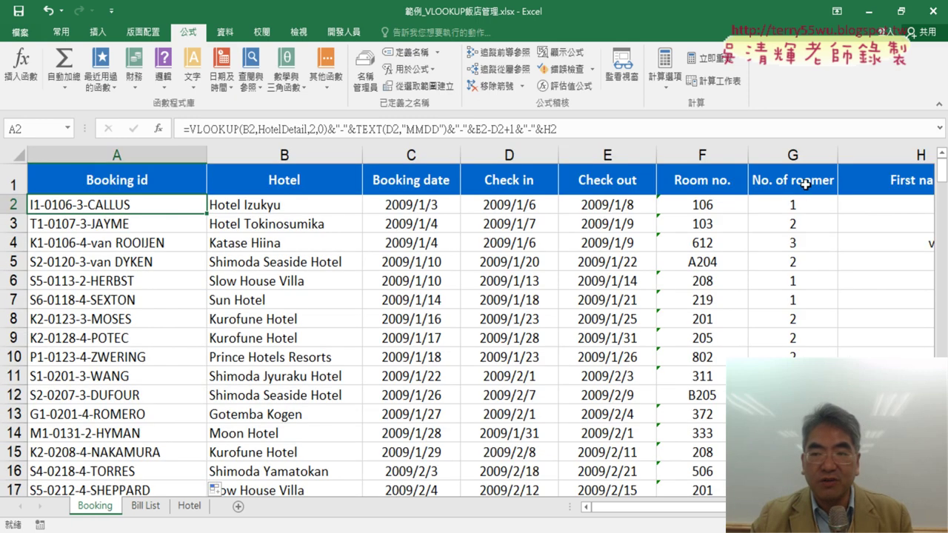
scroll(480, 330, "right", 3)
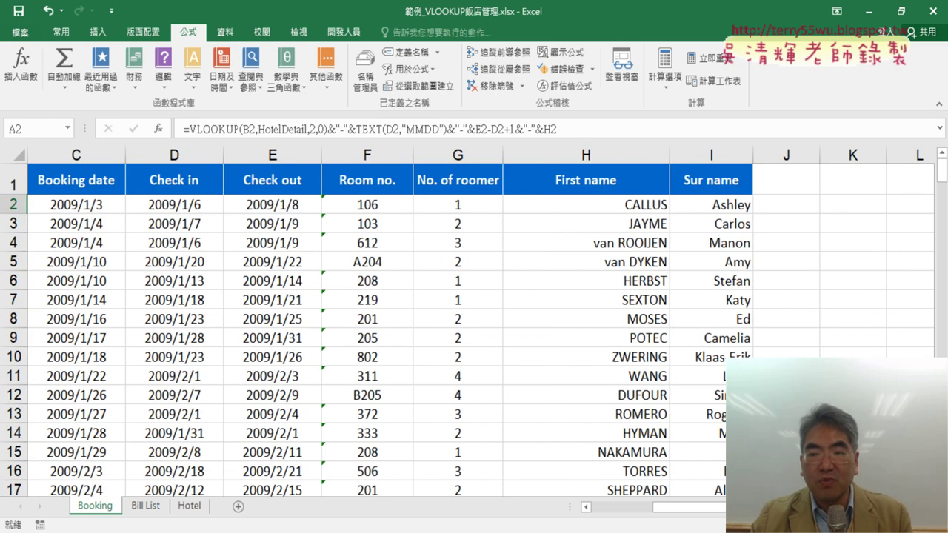
left_click_drag(618, 203, 696, 202)
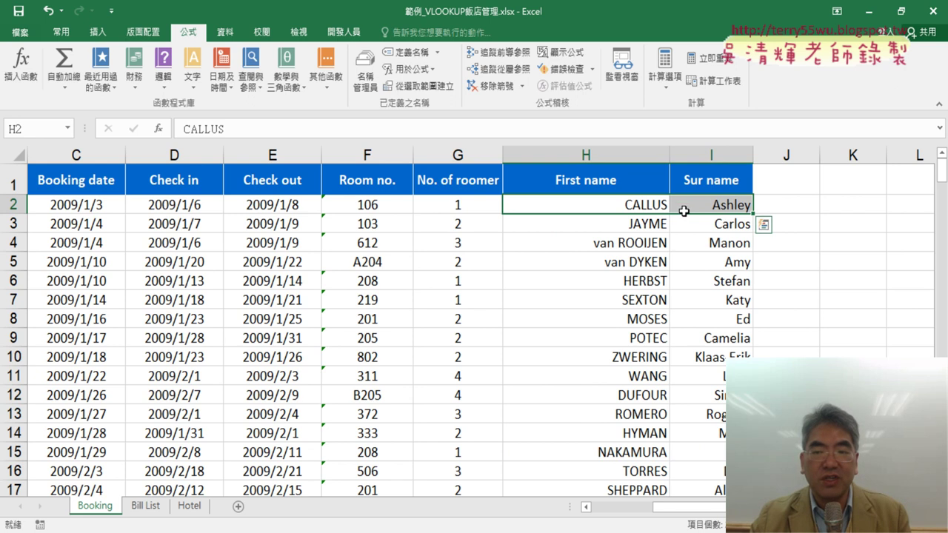
left_click(145, 506)
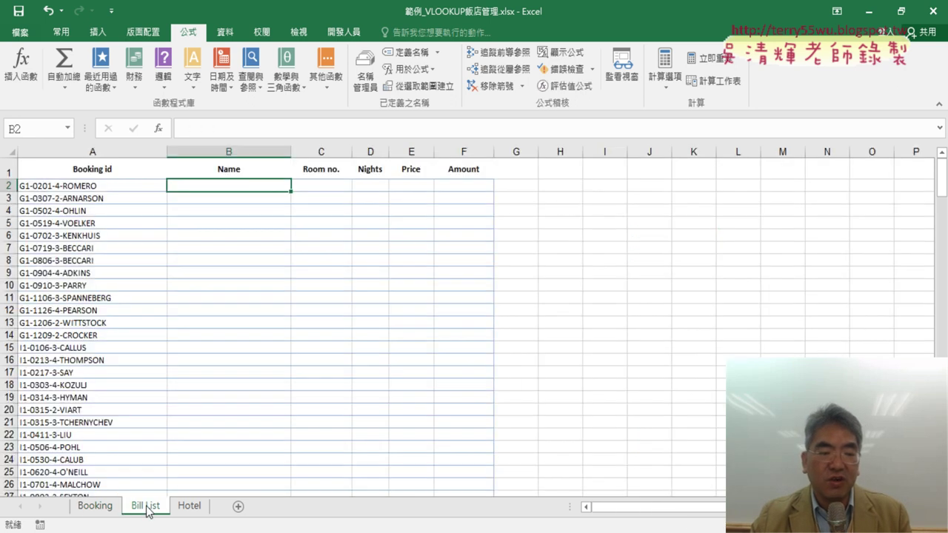
Step: Start a VLOOKUP in B2 with lookup value A2 and the Booking named range as table
left_click(157, 129)
left_click(311, 301)
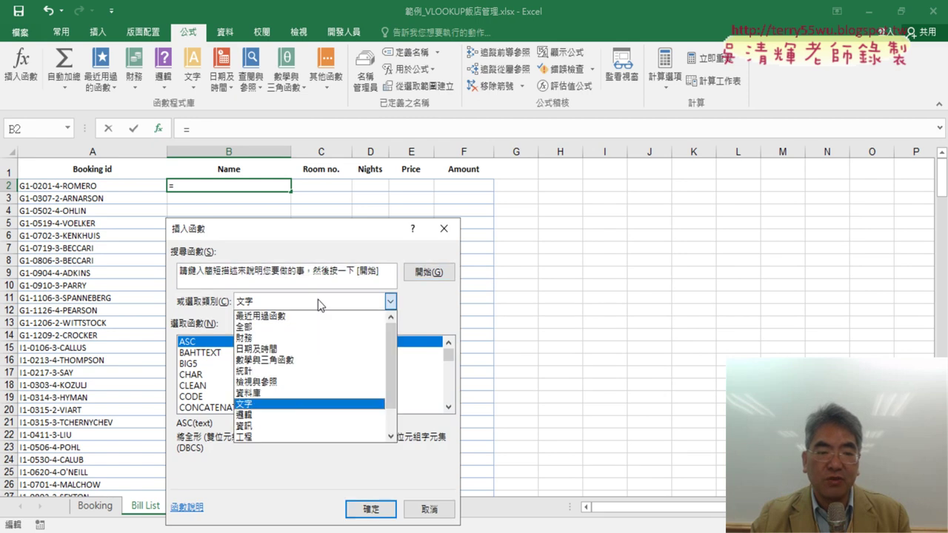
left_click(266, 309)
left_click(221, 354)
double_click(221, 354)
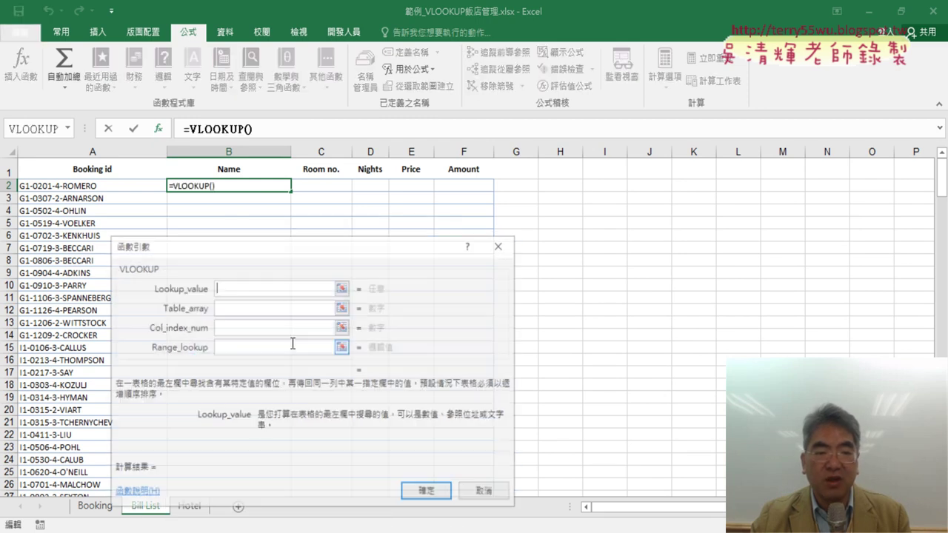
left_click_drag(294, 243, 492, 147)
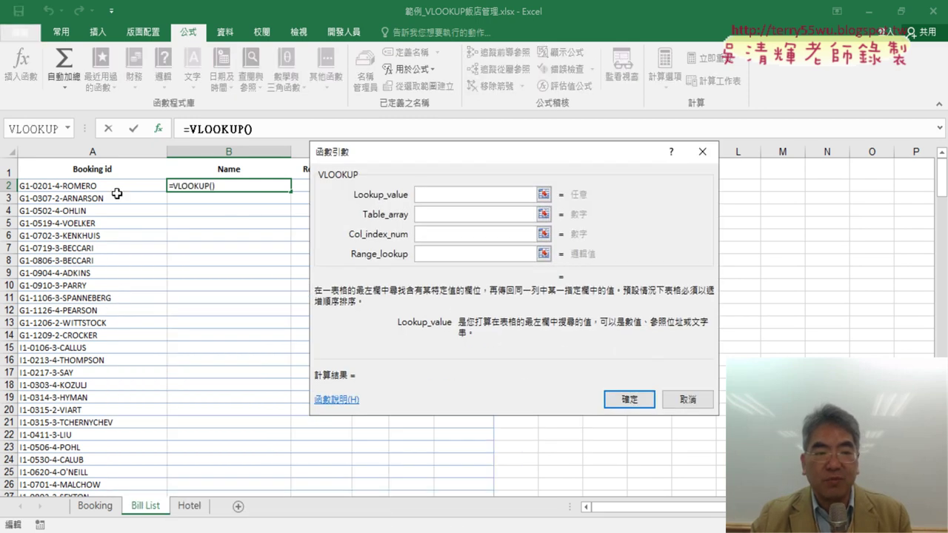
left_click(118, 186)
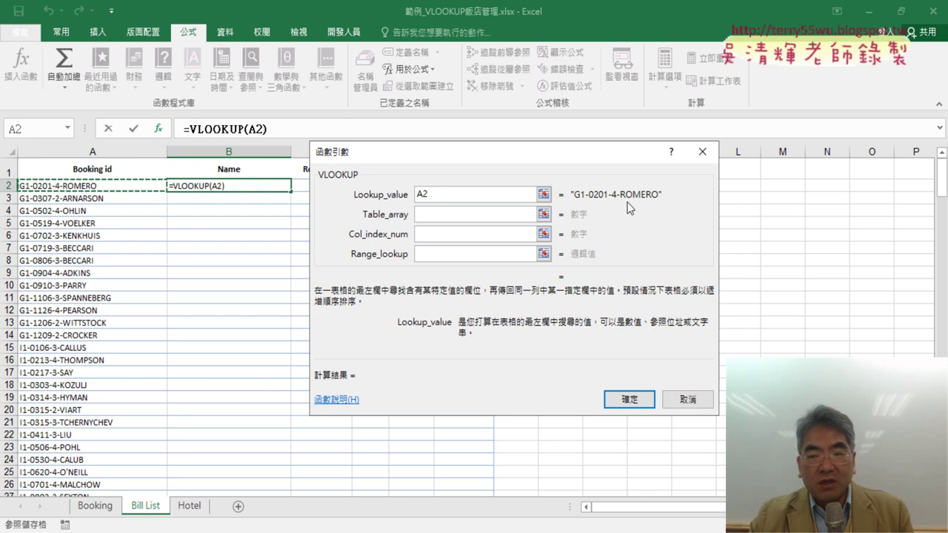
left_click(436, 212)
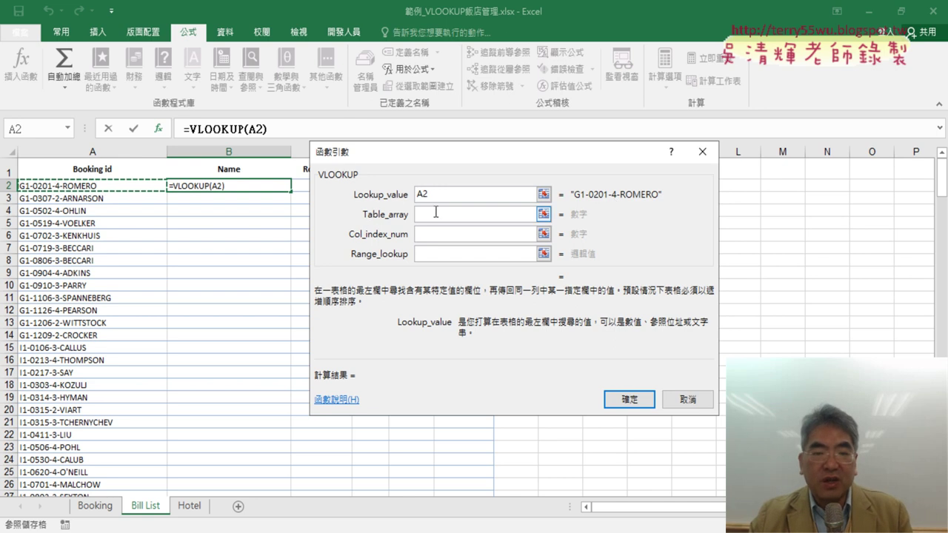
left_click(437, 214)
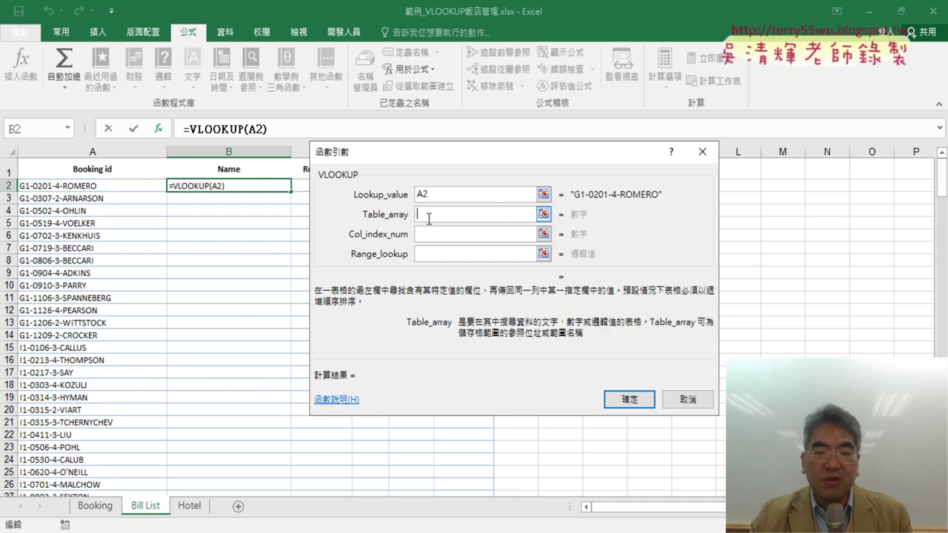
key("F3")
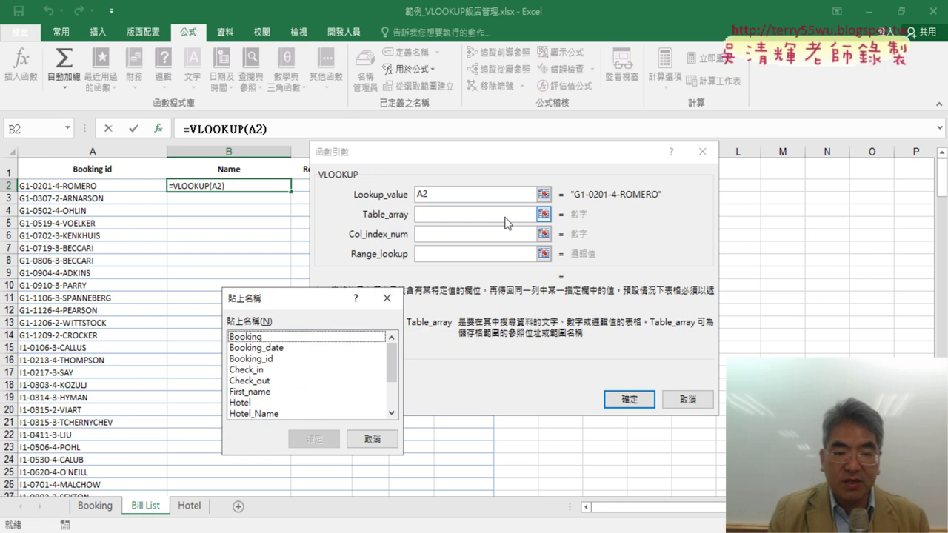
left_click(253, 338)
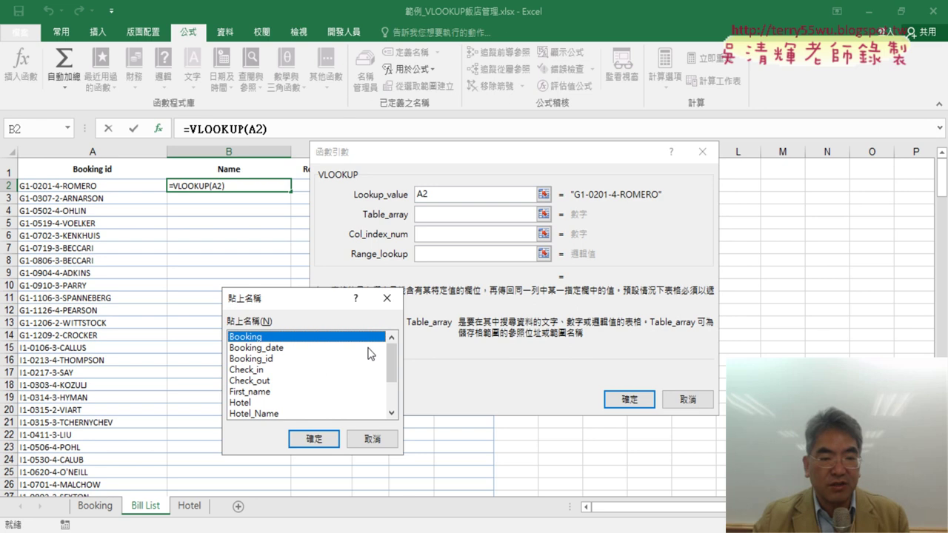
left_click(314, 439)
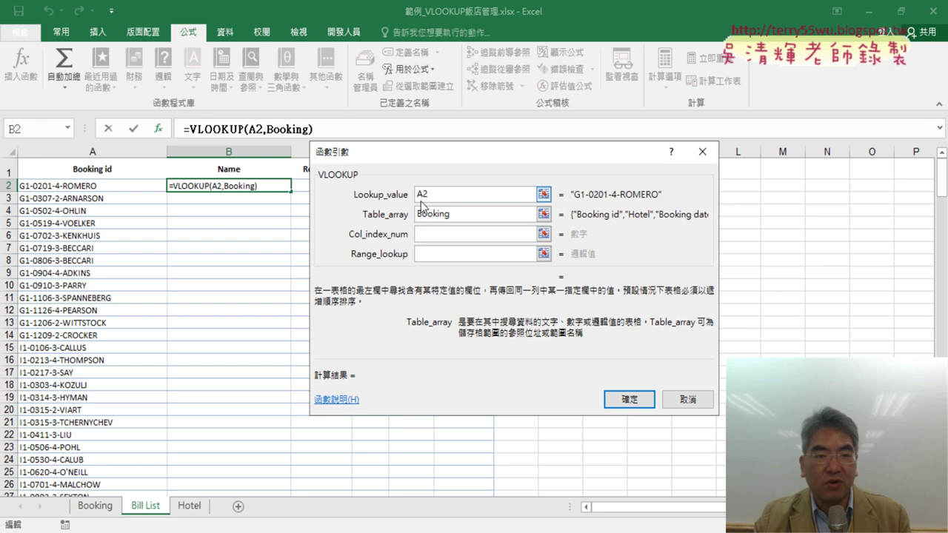
Step: Set the VLOOKUP column index to 8 and range_lookup to 0, then confirm it
left_click(438, 236)
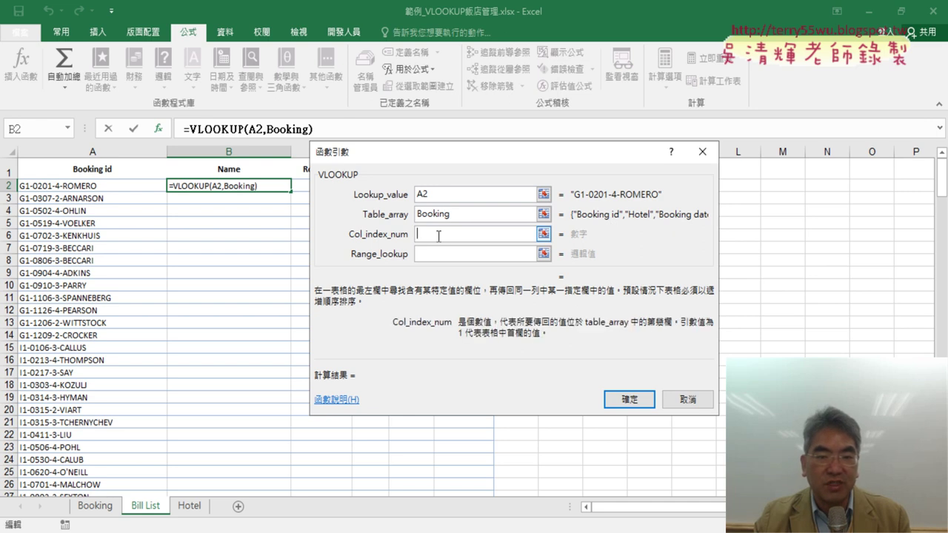
left_click(91, 507)
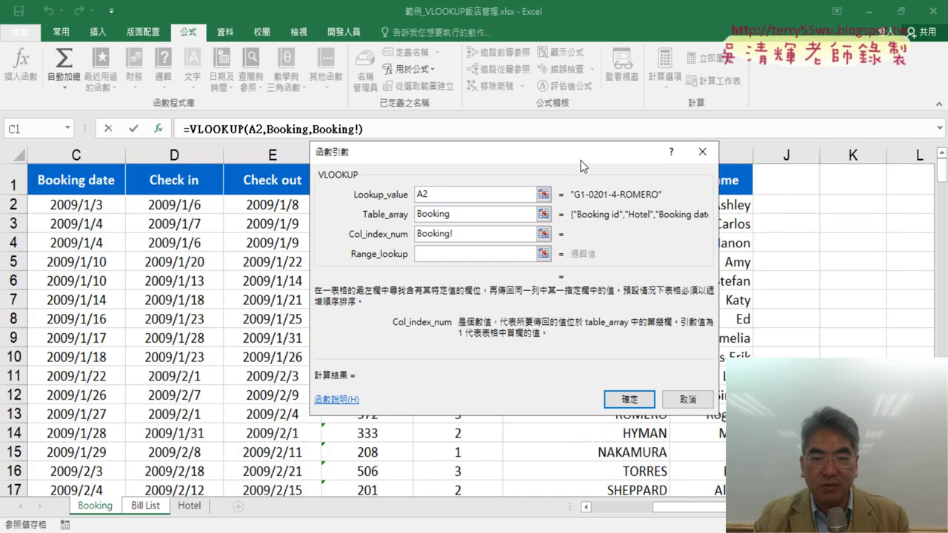
left_click_drag(483, 151, 382, 252)
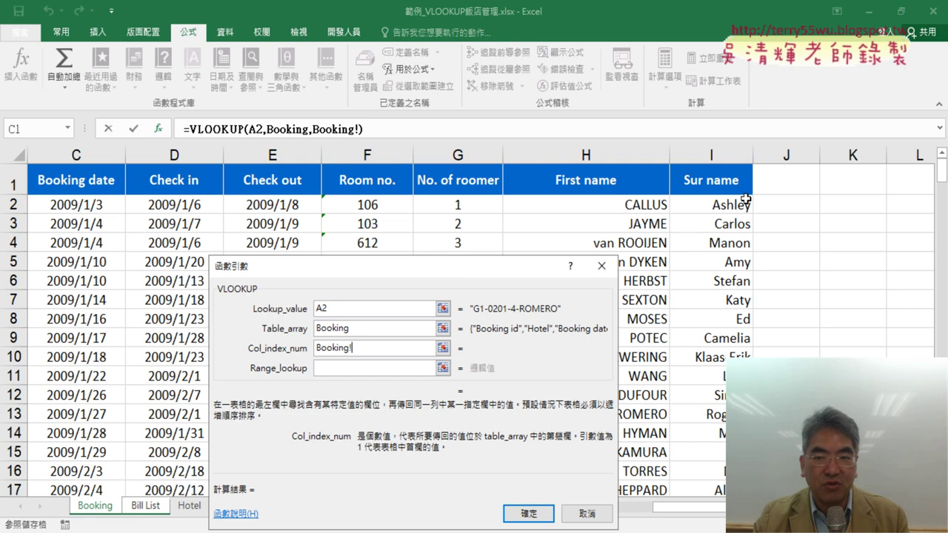
double_click(365, 345)
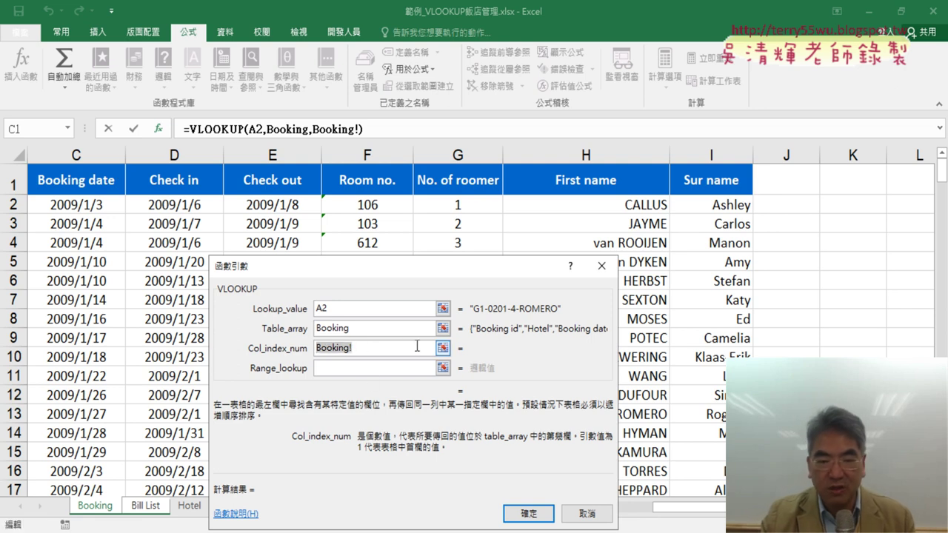
key("BackSpace")
type("8")
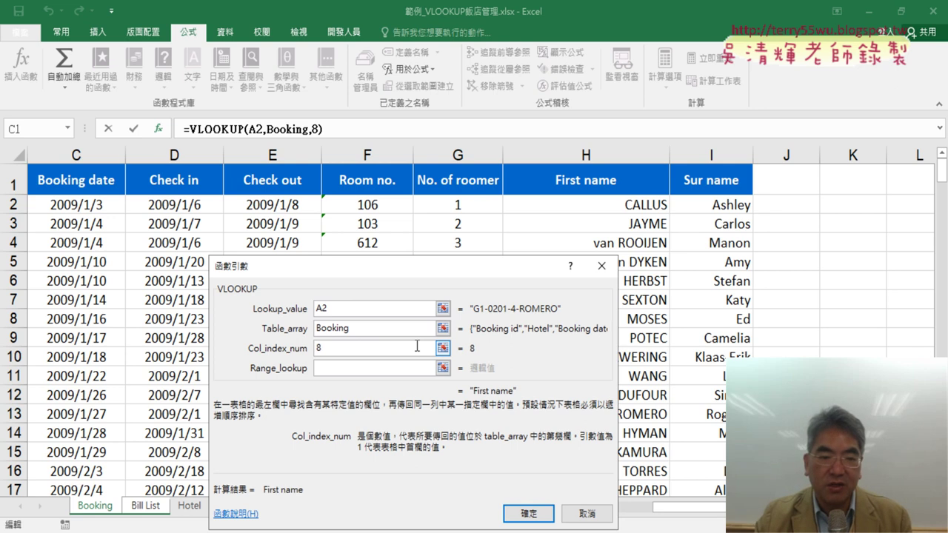
left_click(339, 368)
left_click(322, 368)
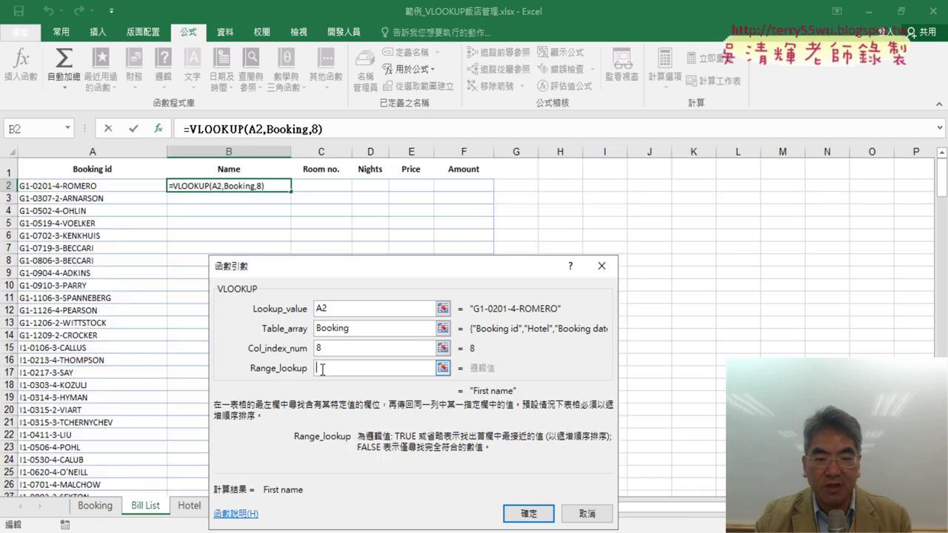
type("0")
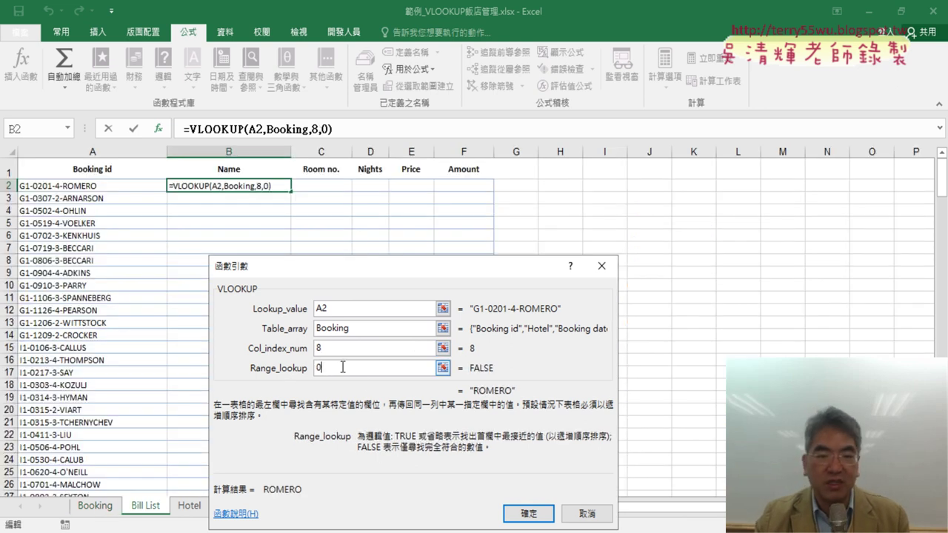
left_click(539, 513)
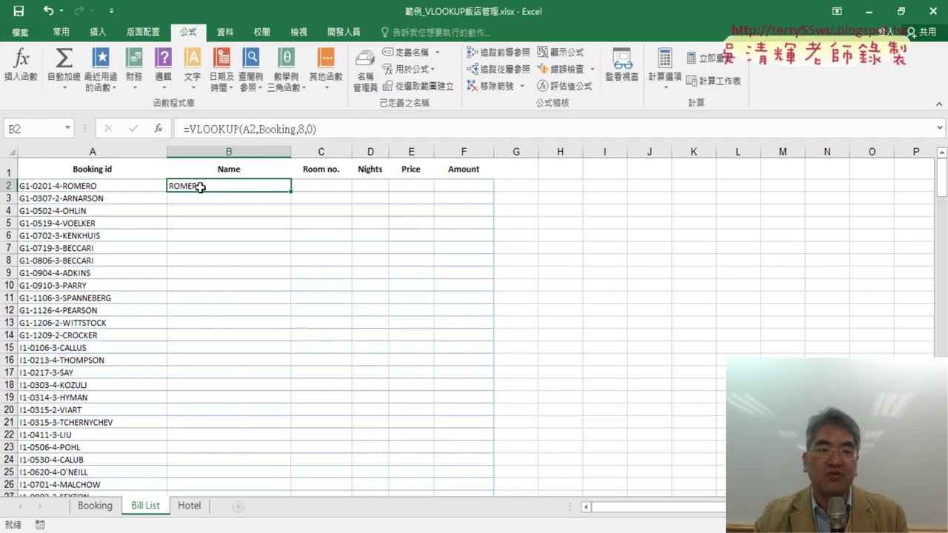
left_click(341, 129)
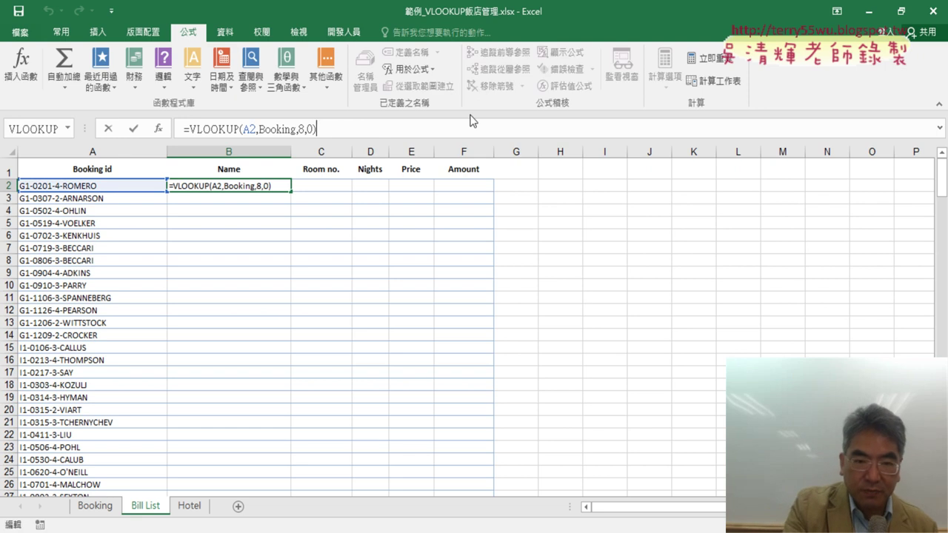
type("&\"")
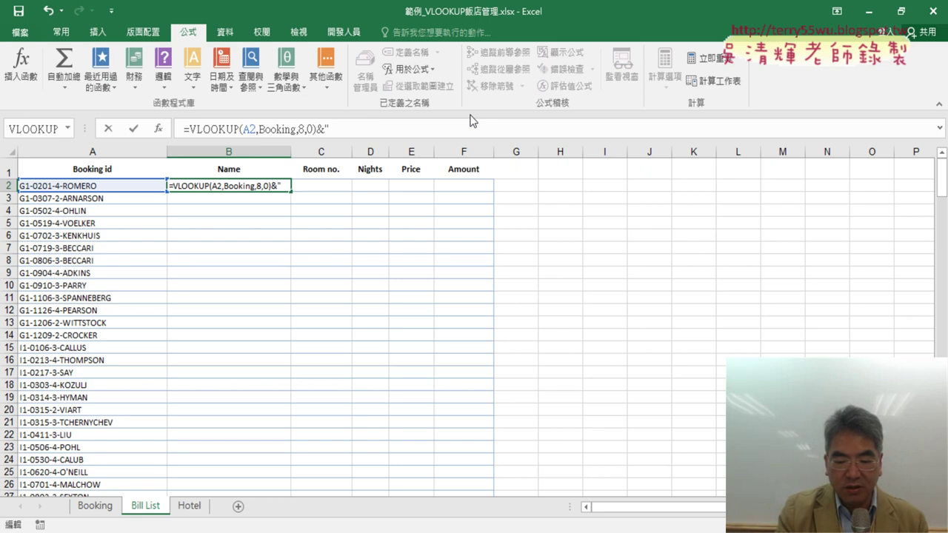
type(" \"")
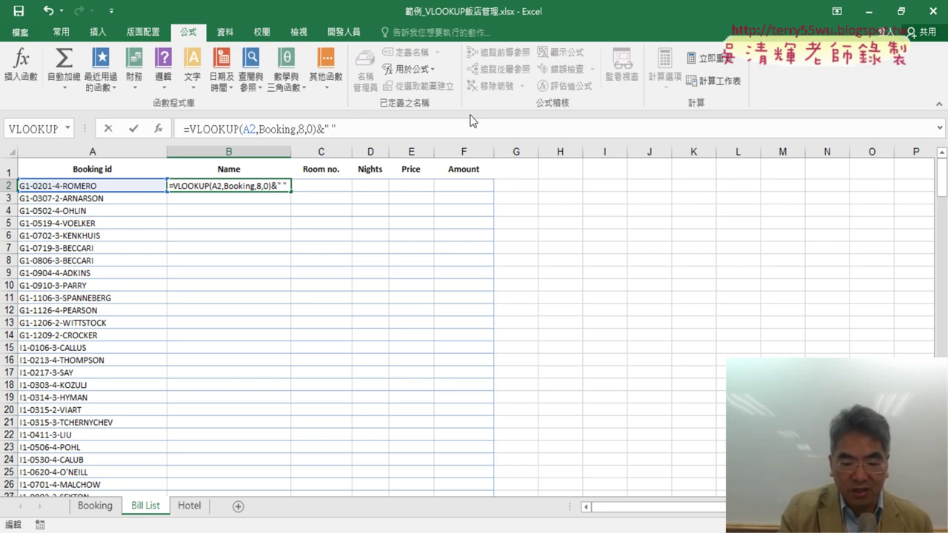
type("&")
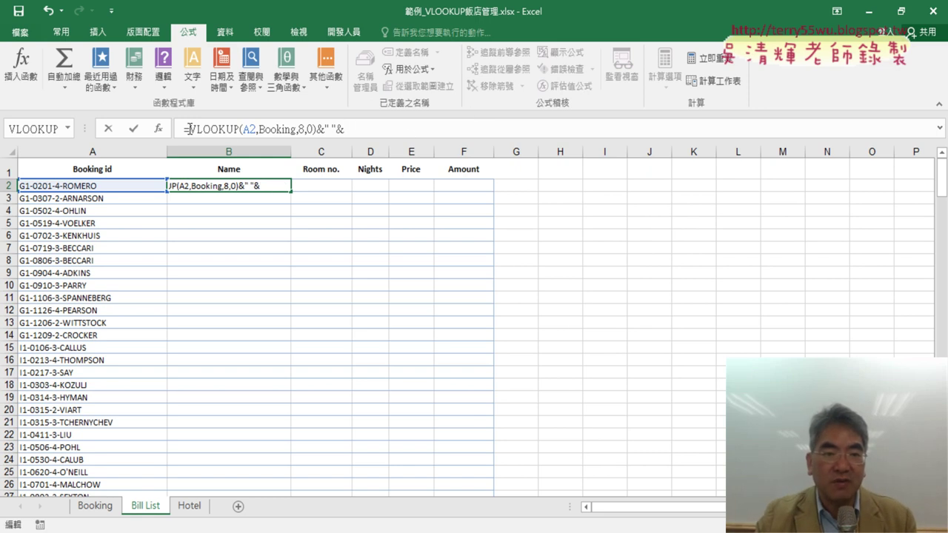
left_click_drag(189, 129, 316, 129)
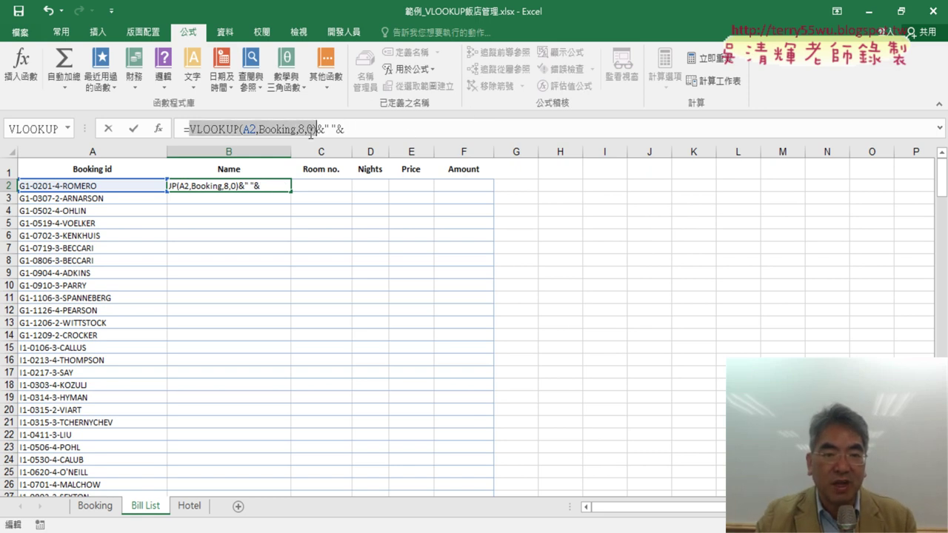
right_click(250, 132)
left_click(281, 157)
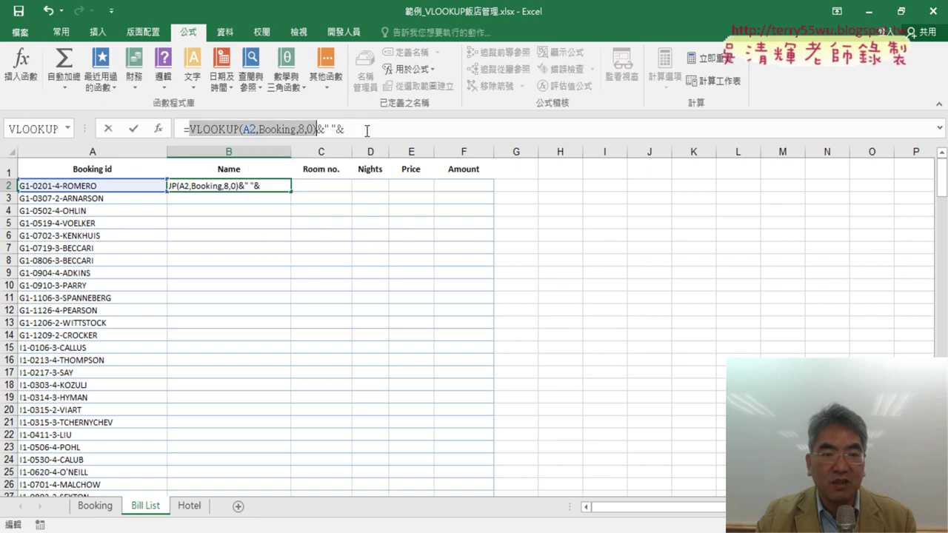
left_click(368, 130)
key("ctrl+v")
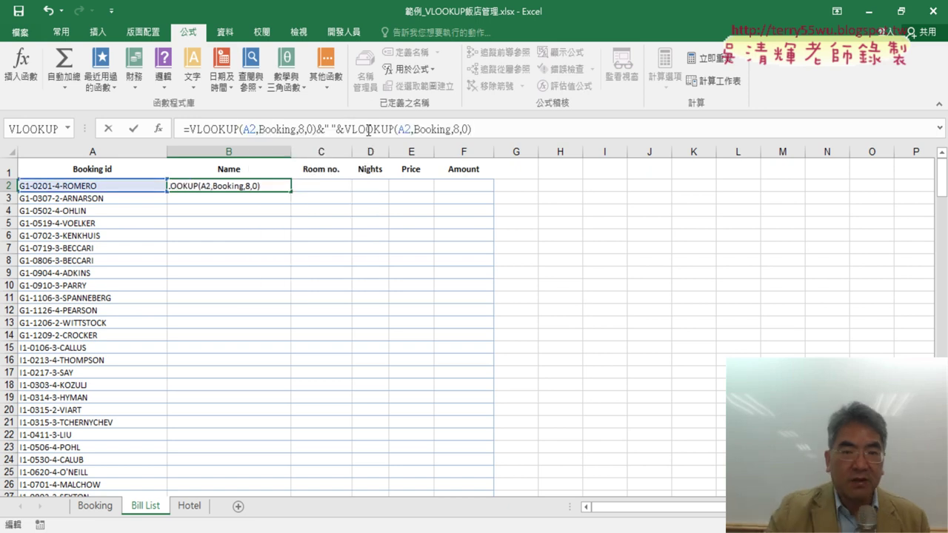
double_click(458, 131)
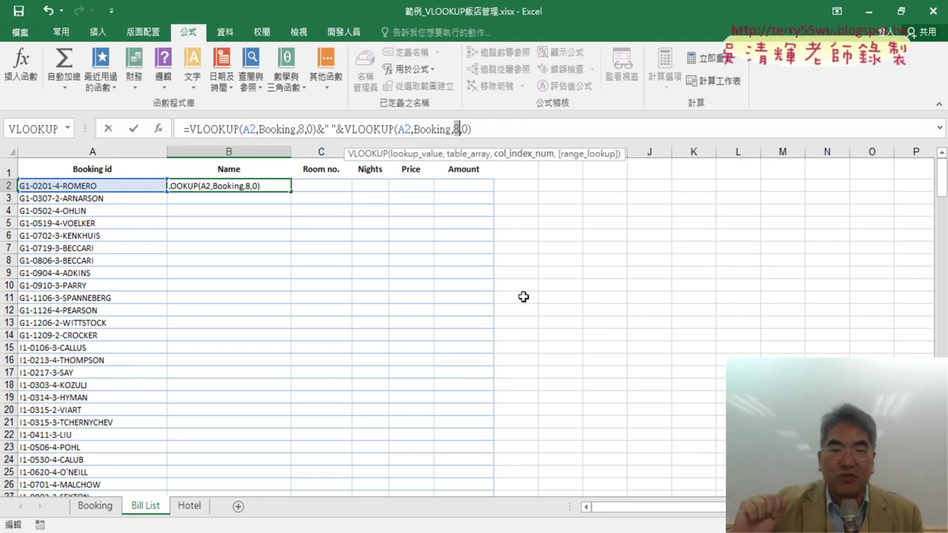
type("9")
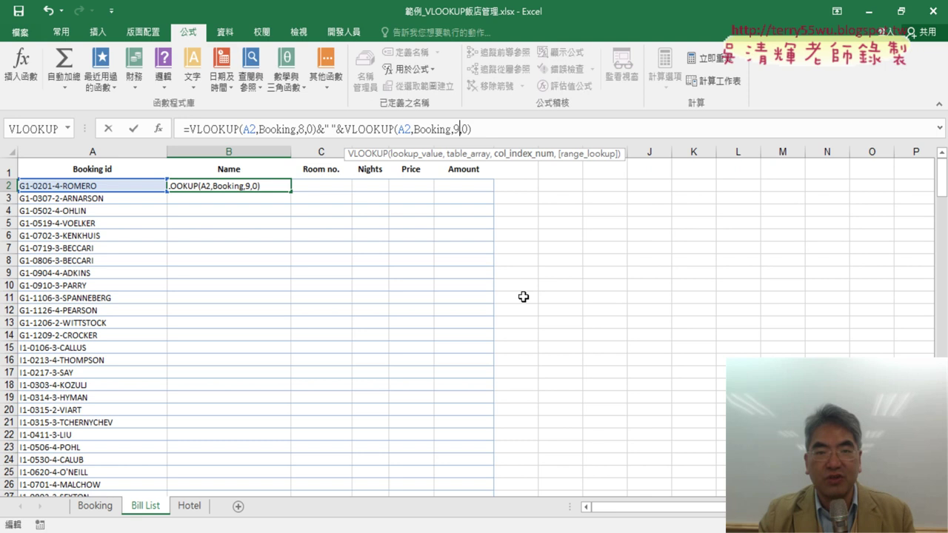
left_click(133, 130)
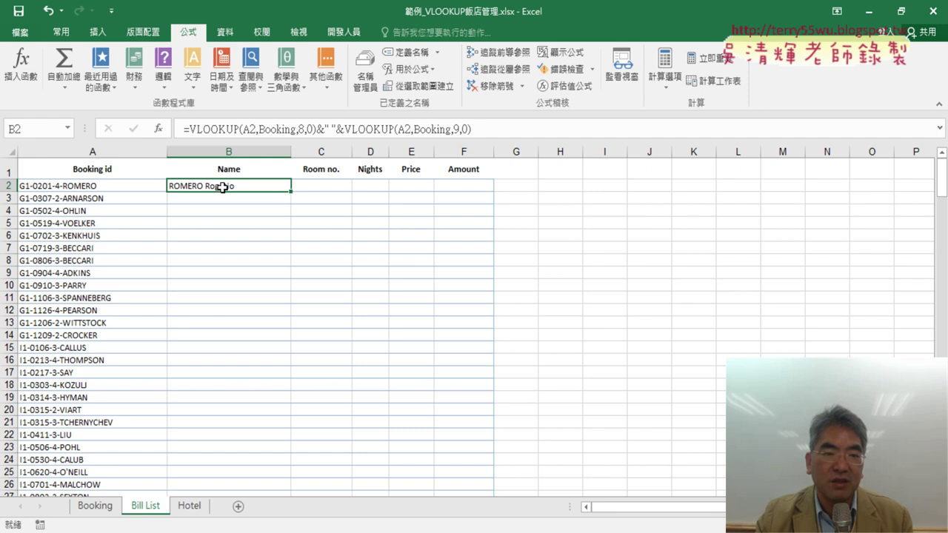
Step: Fill B2's full-name formula down the Bill List Name column, then select D2
double_click(293, 192)
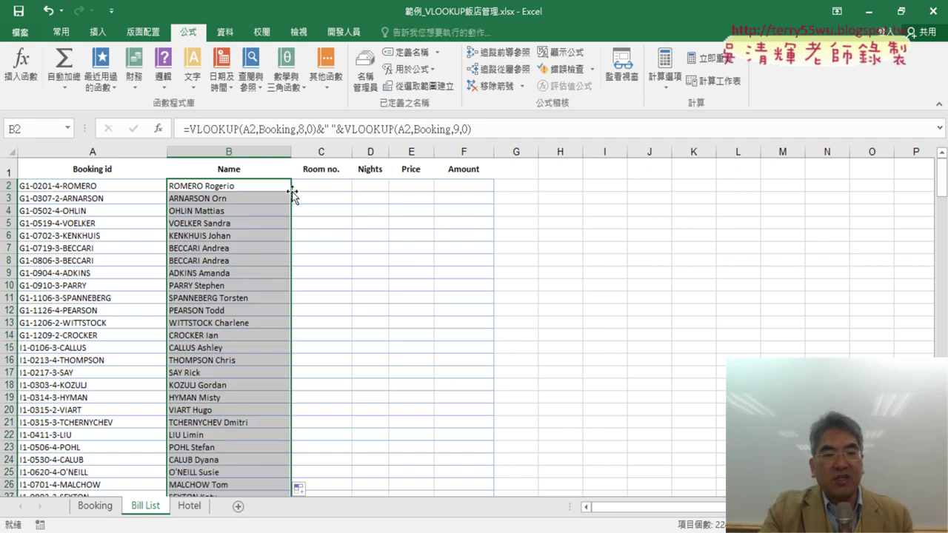
left_click(344, 187)
left_click(370, 186)
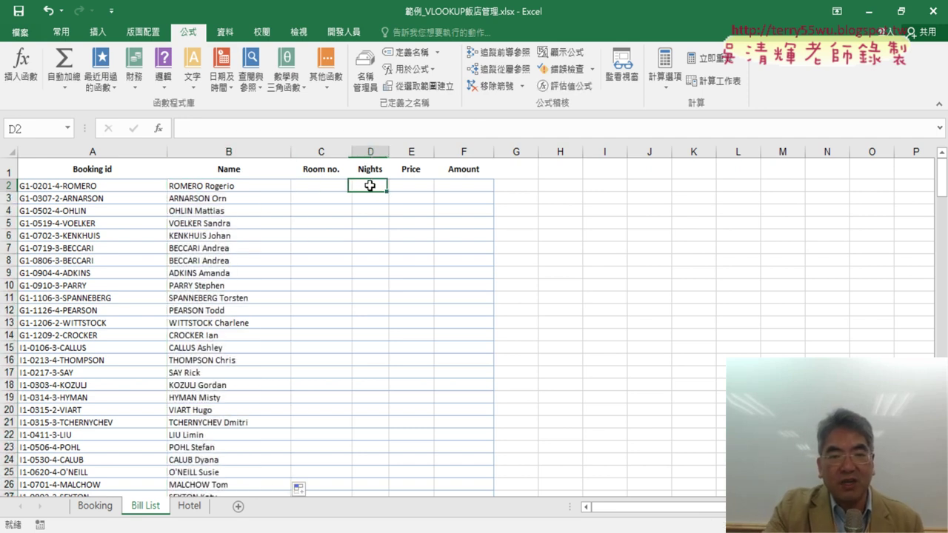